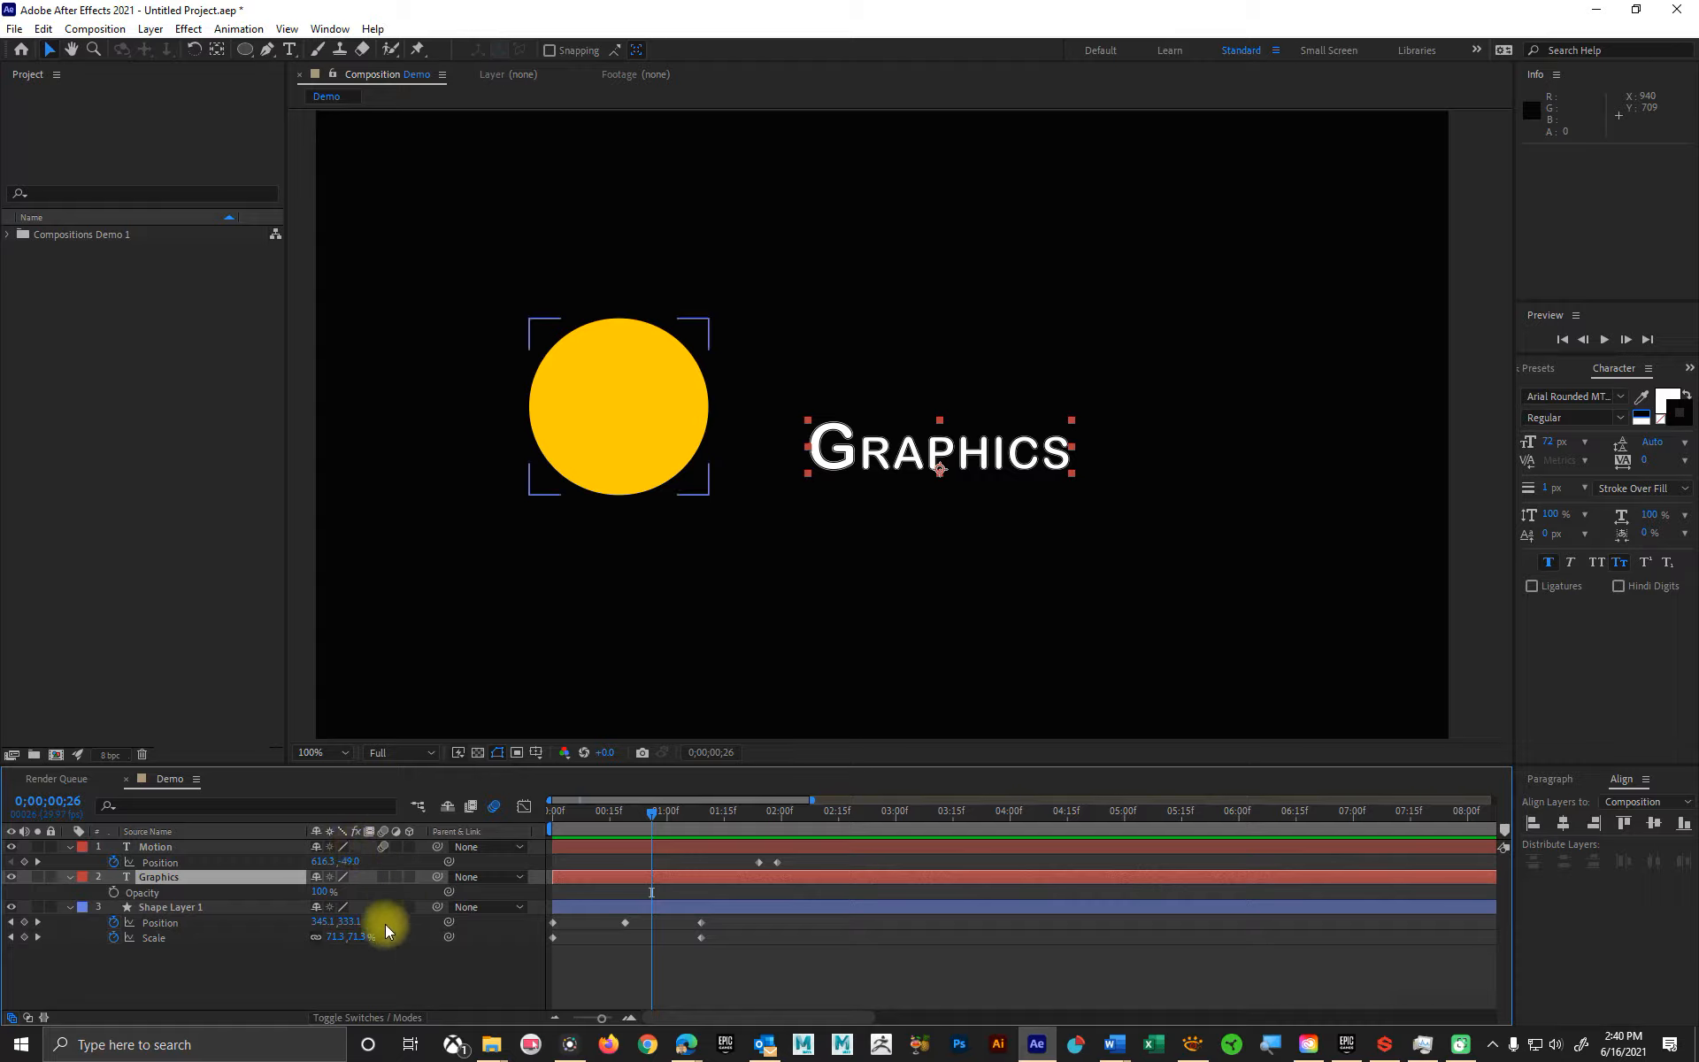
- Play back the Demo composition's animation from the first frame
drag(650, 813, 483, 815)
key(space)
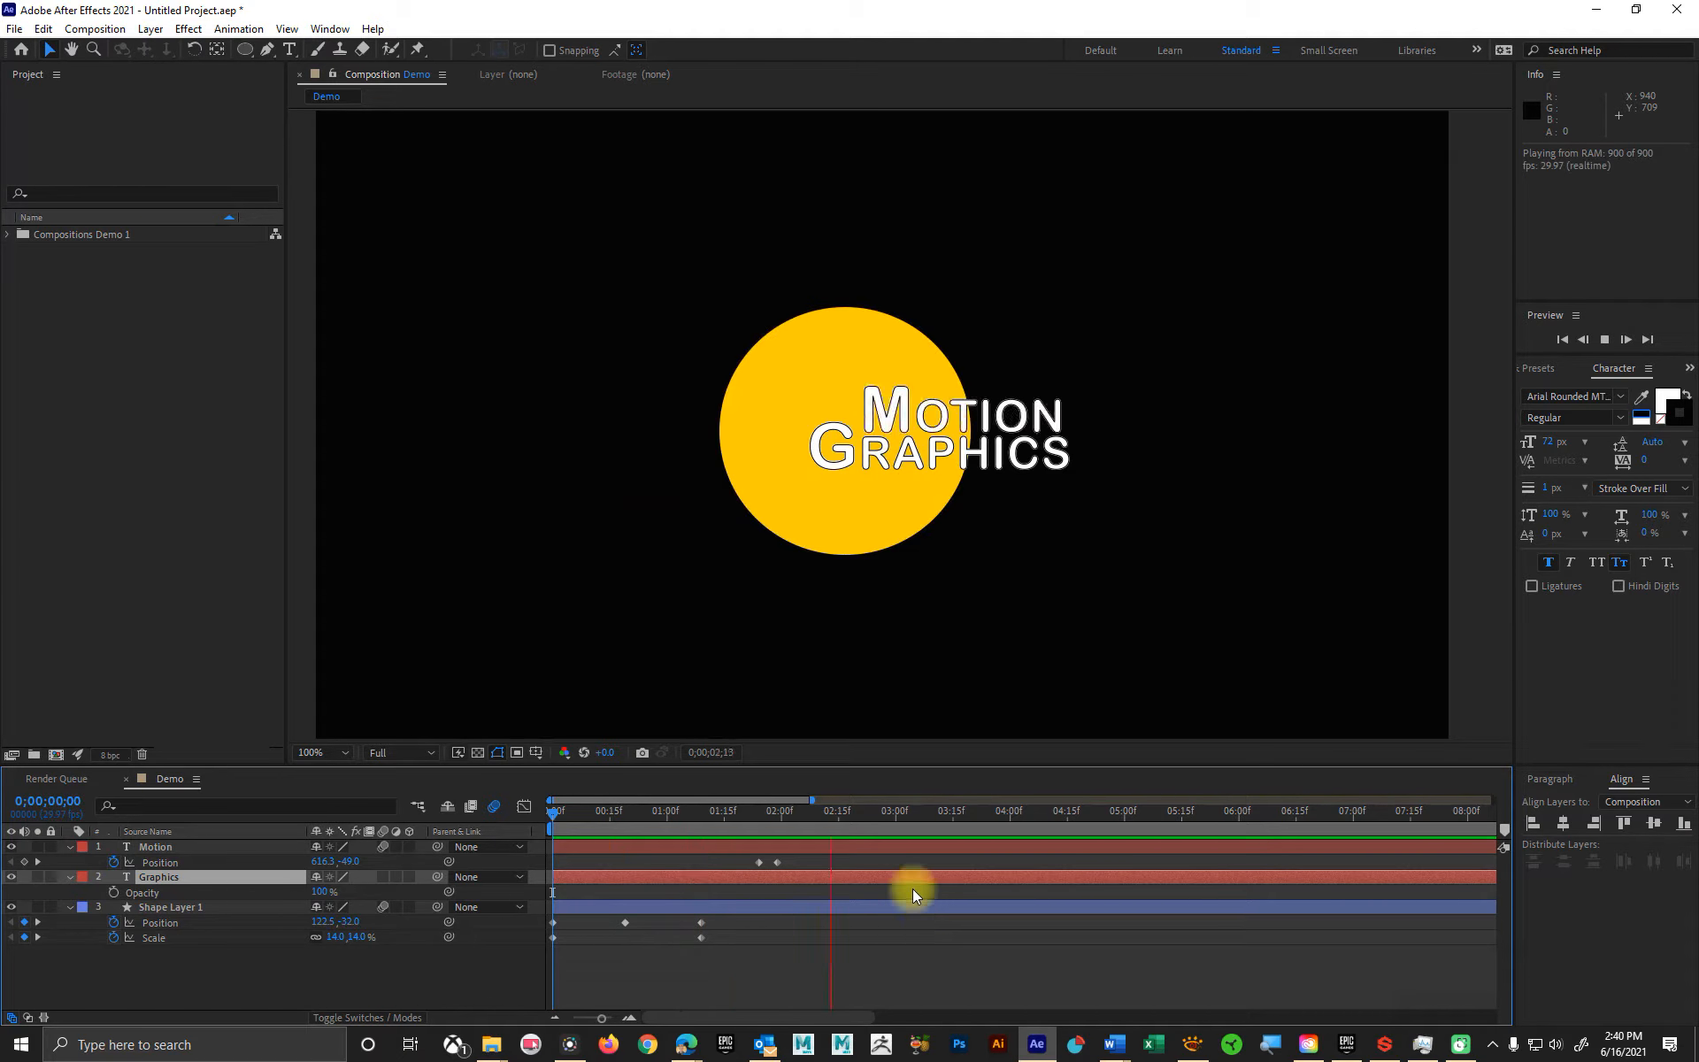
key(space)
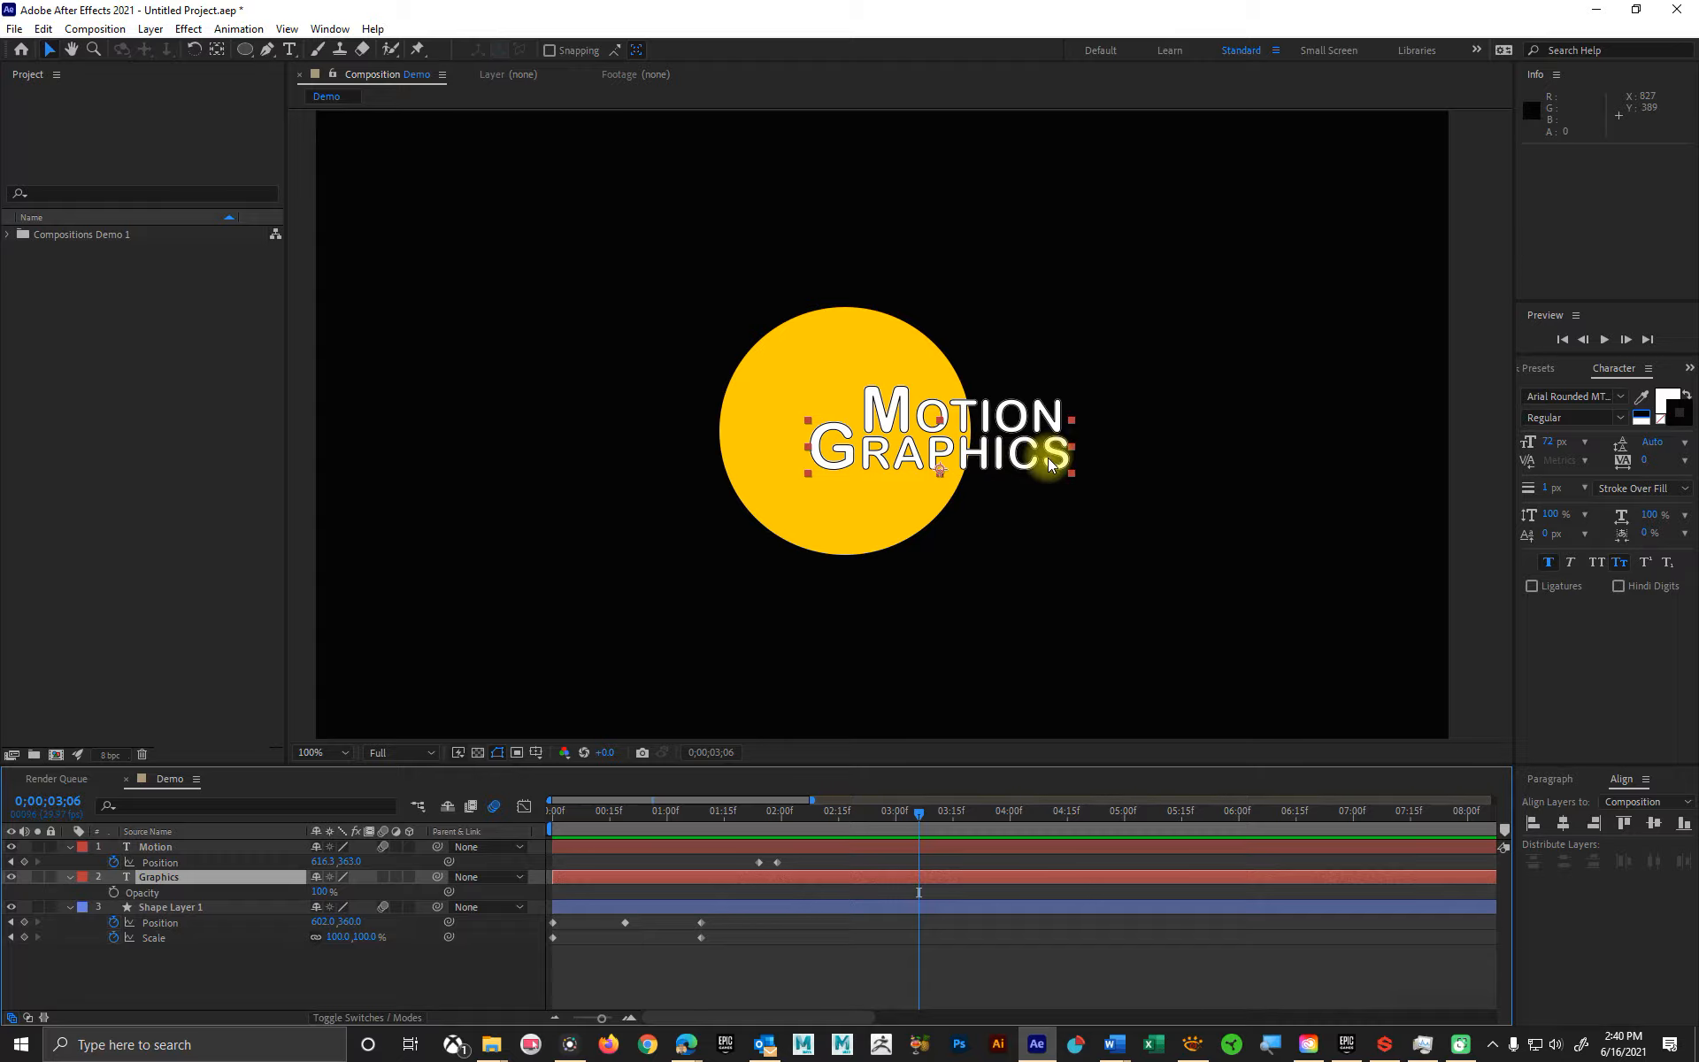
- Move the current time to 0;00;01;24 and toggle solo on and off for the Graphics layer
drag(922, 815, 759, 796)
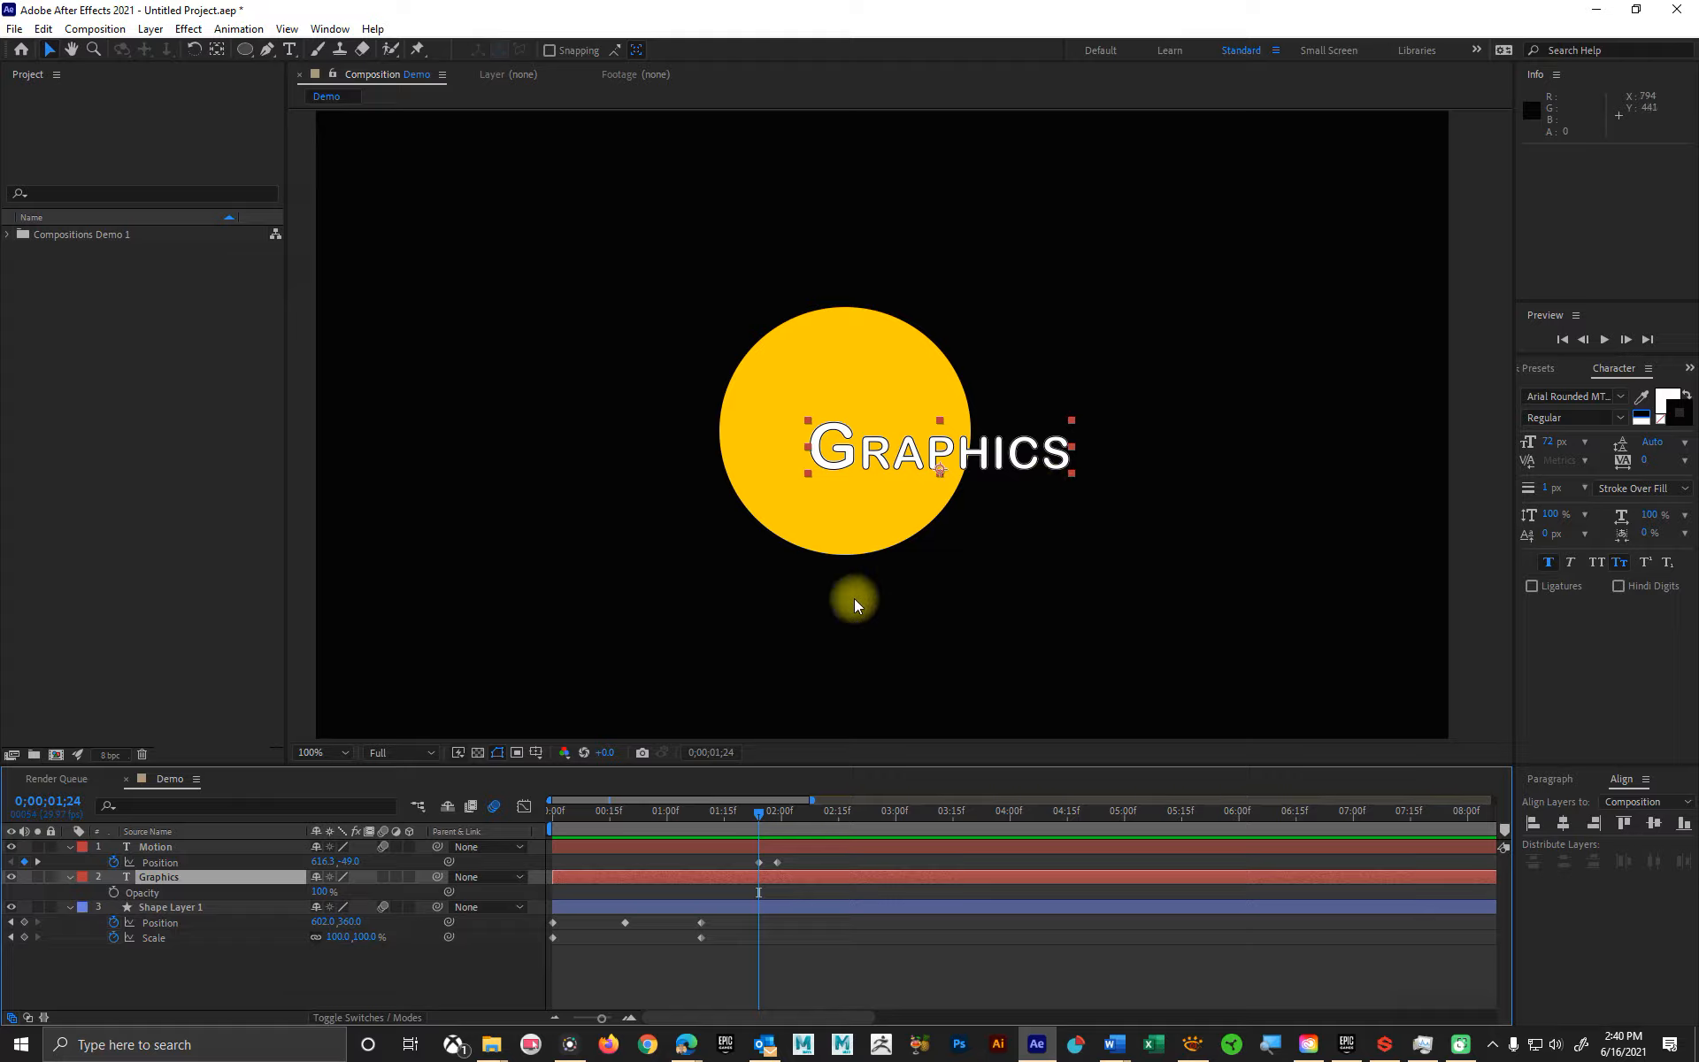
click(37, 877)
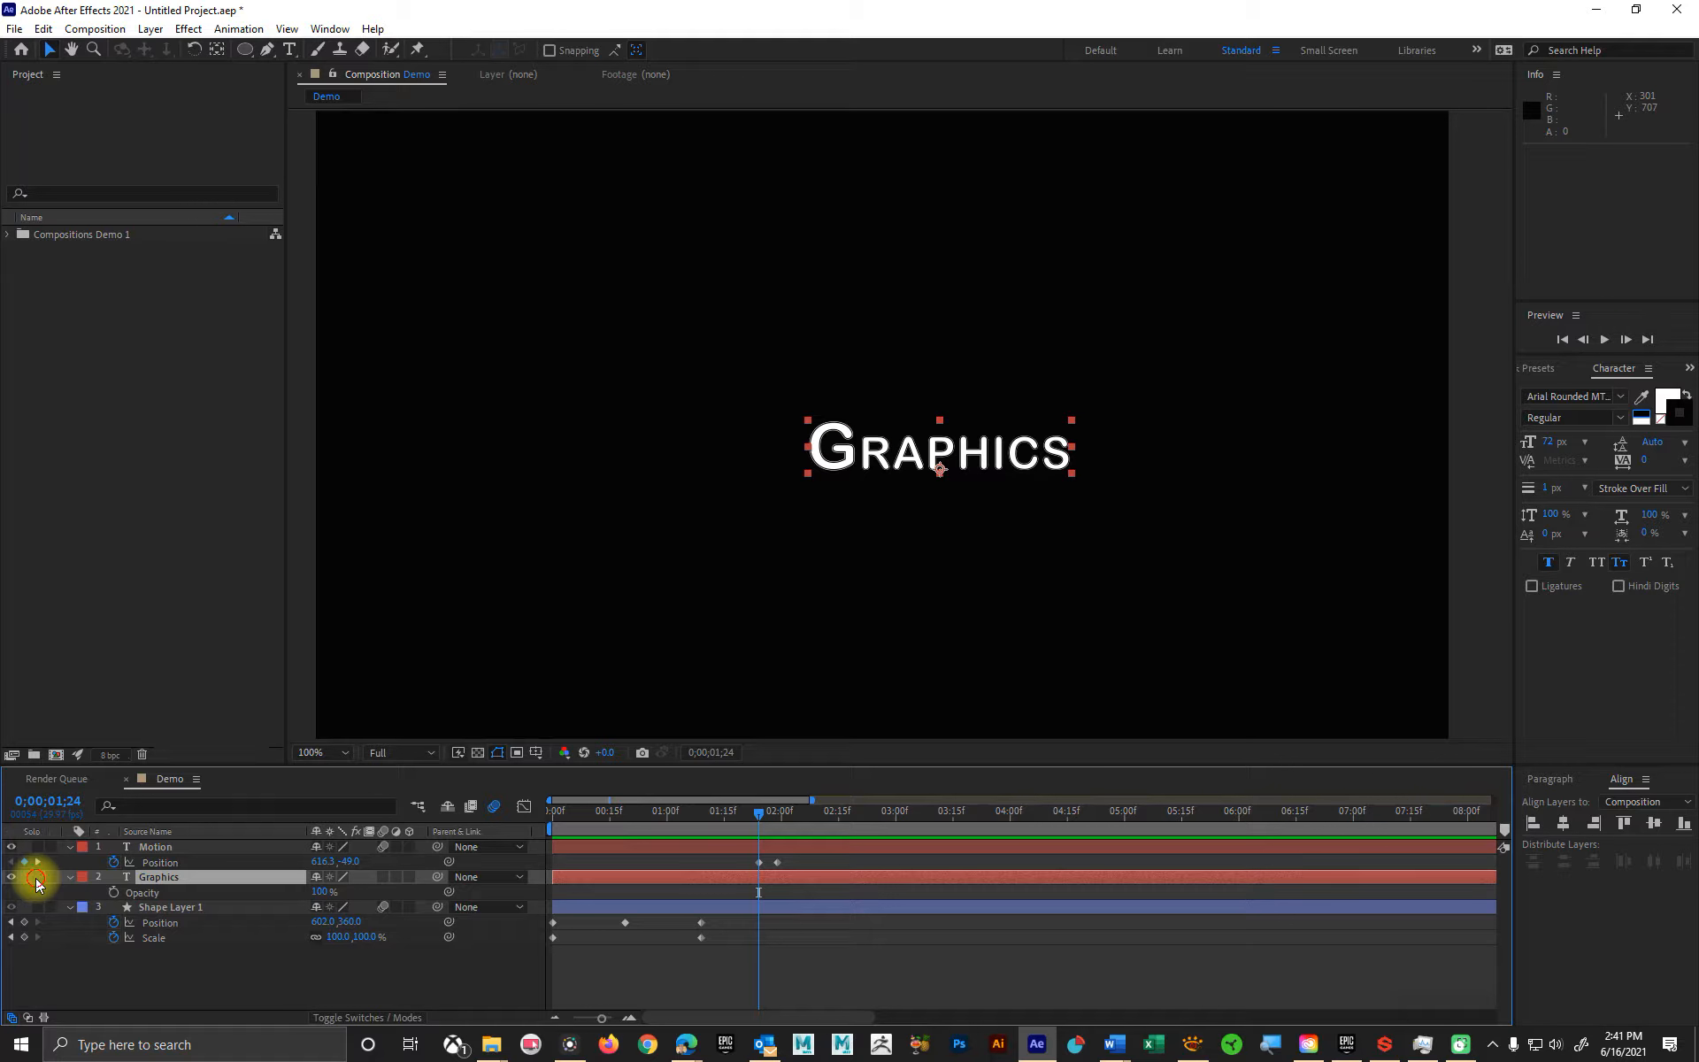
click(37, 877)
click(37, 877)
click(37, 881)
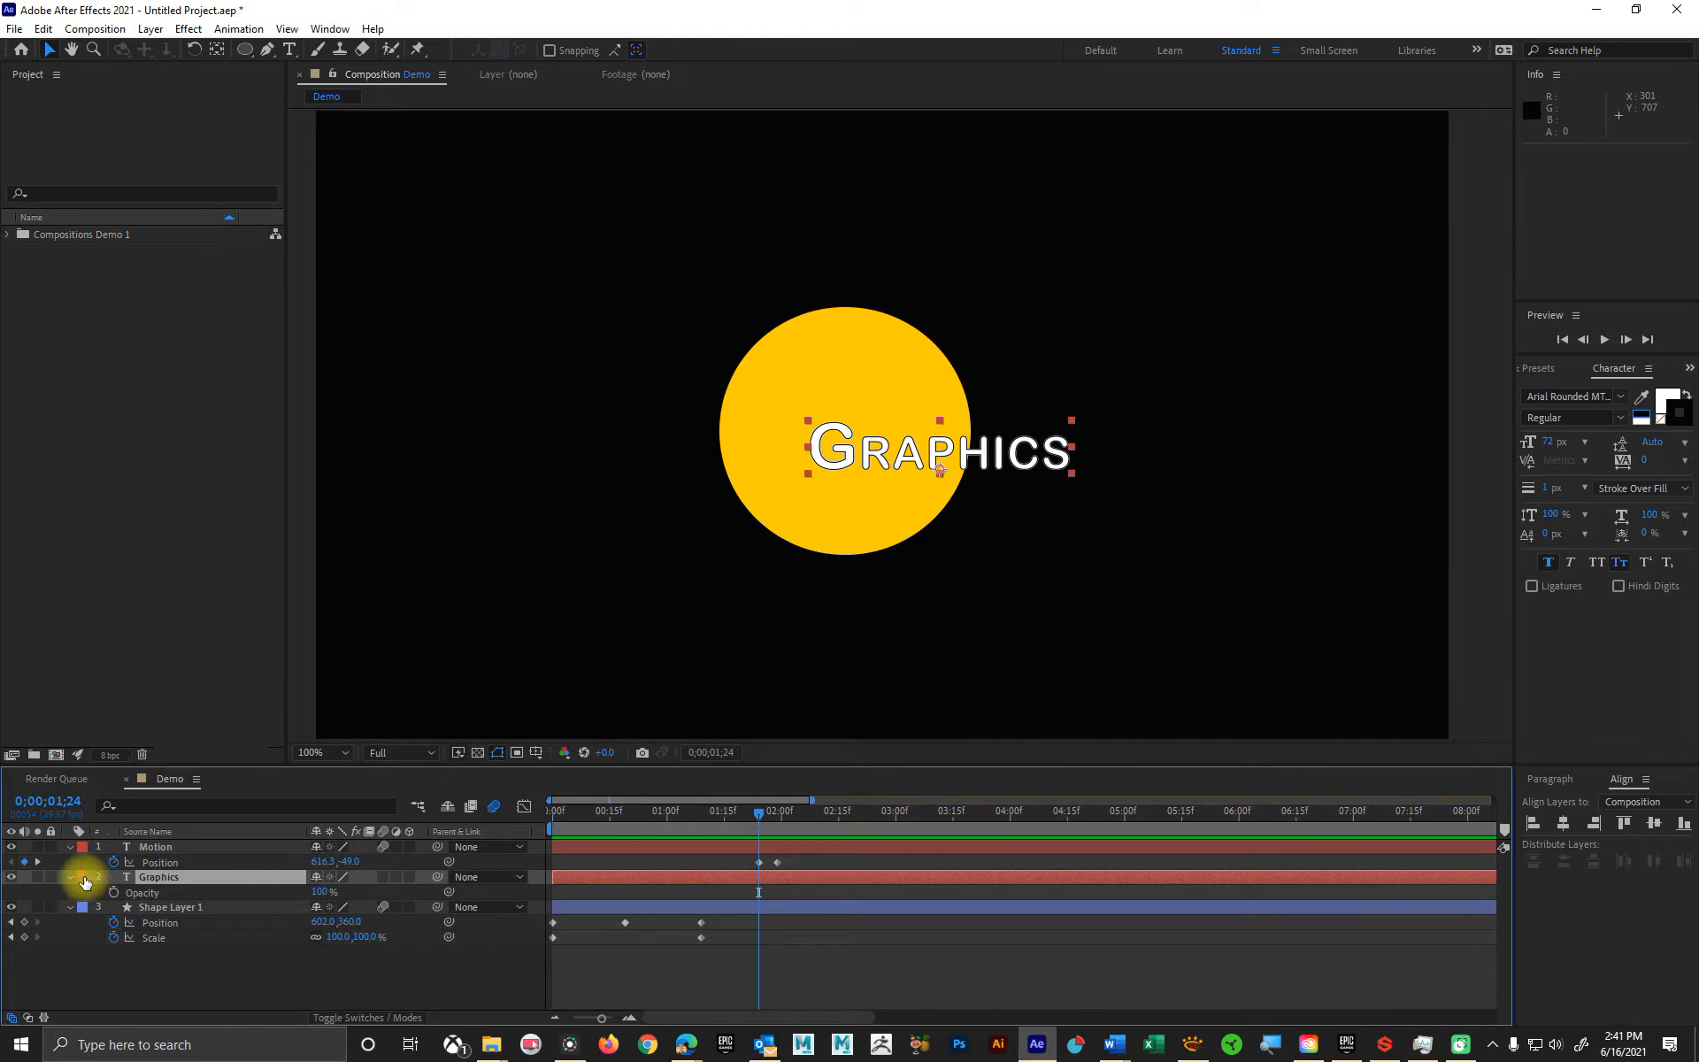
- Expand the Graphics layer's Text properties and collapse its Transform group
click(70, 877)
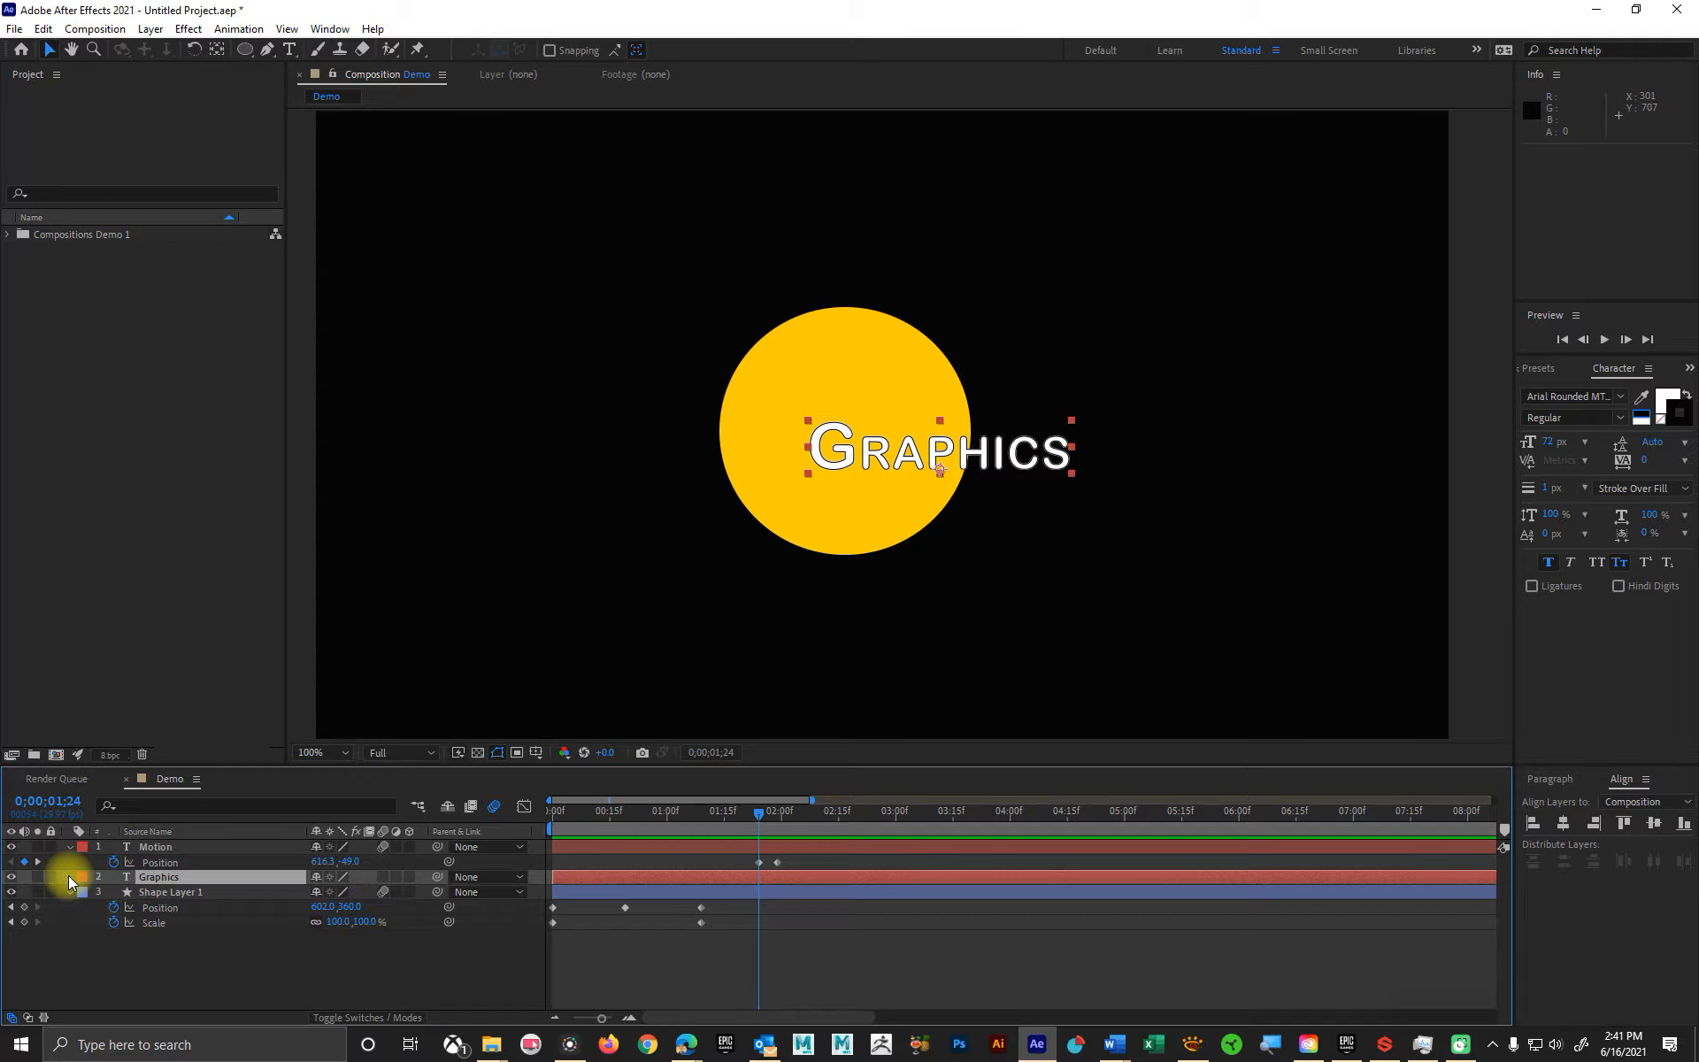
click(70, 877)
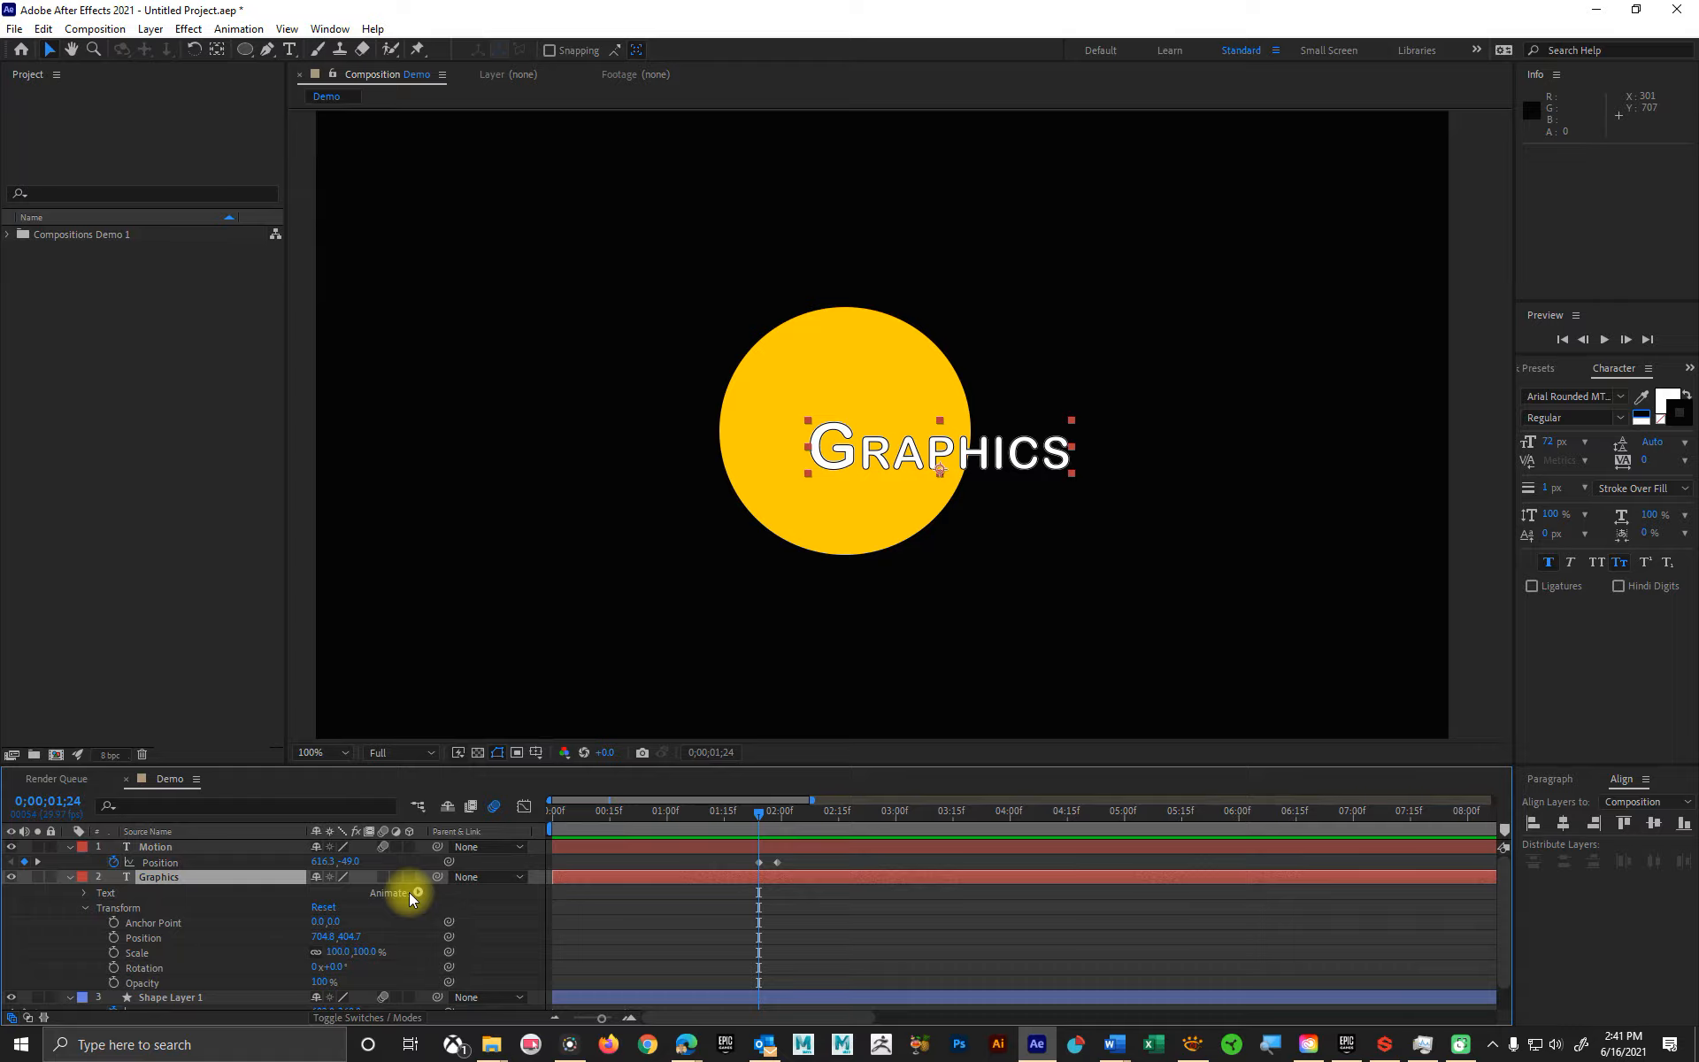
scroll(193, 933, down, 1)
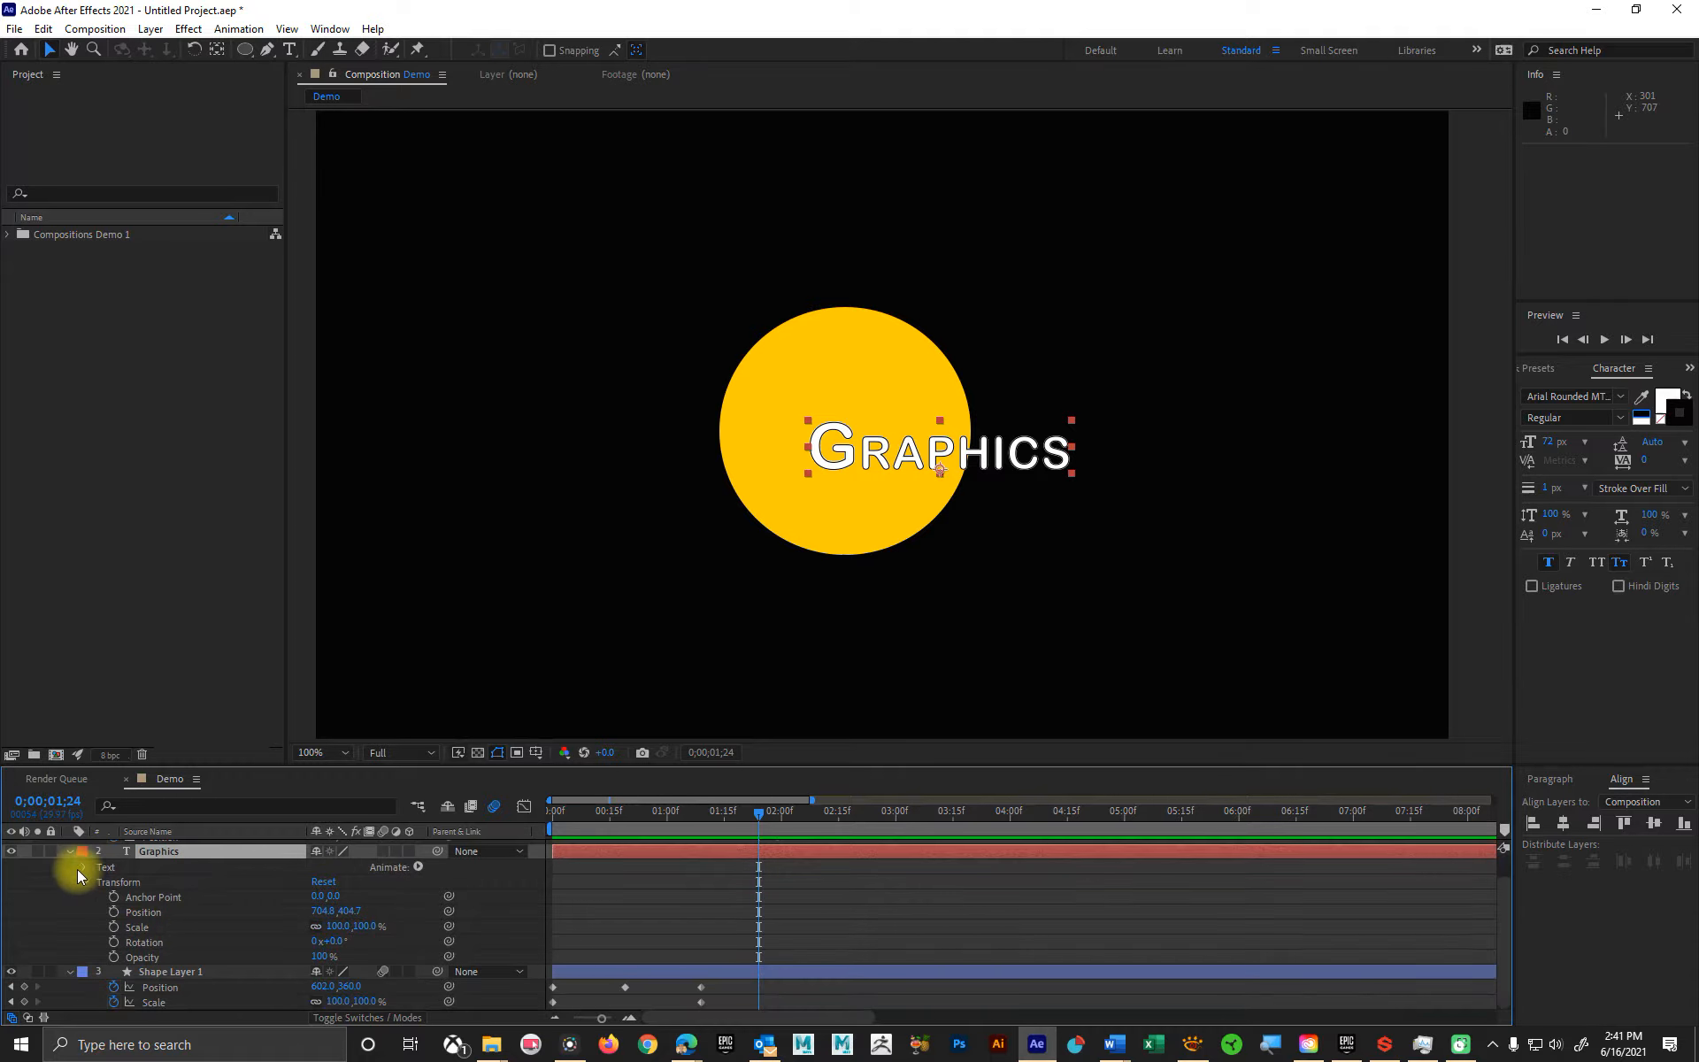
click(82, 868)
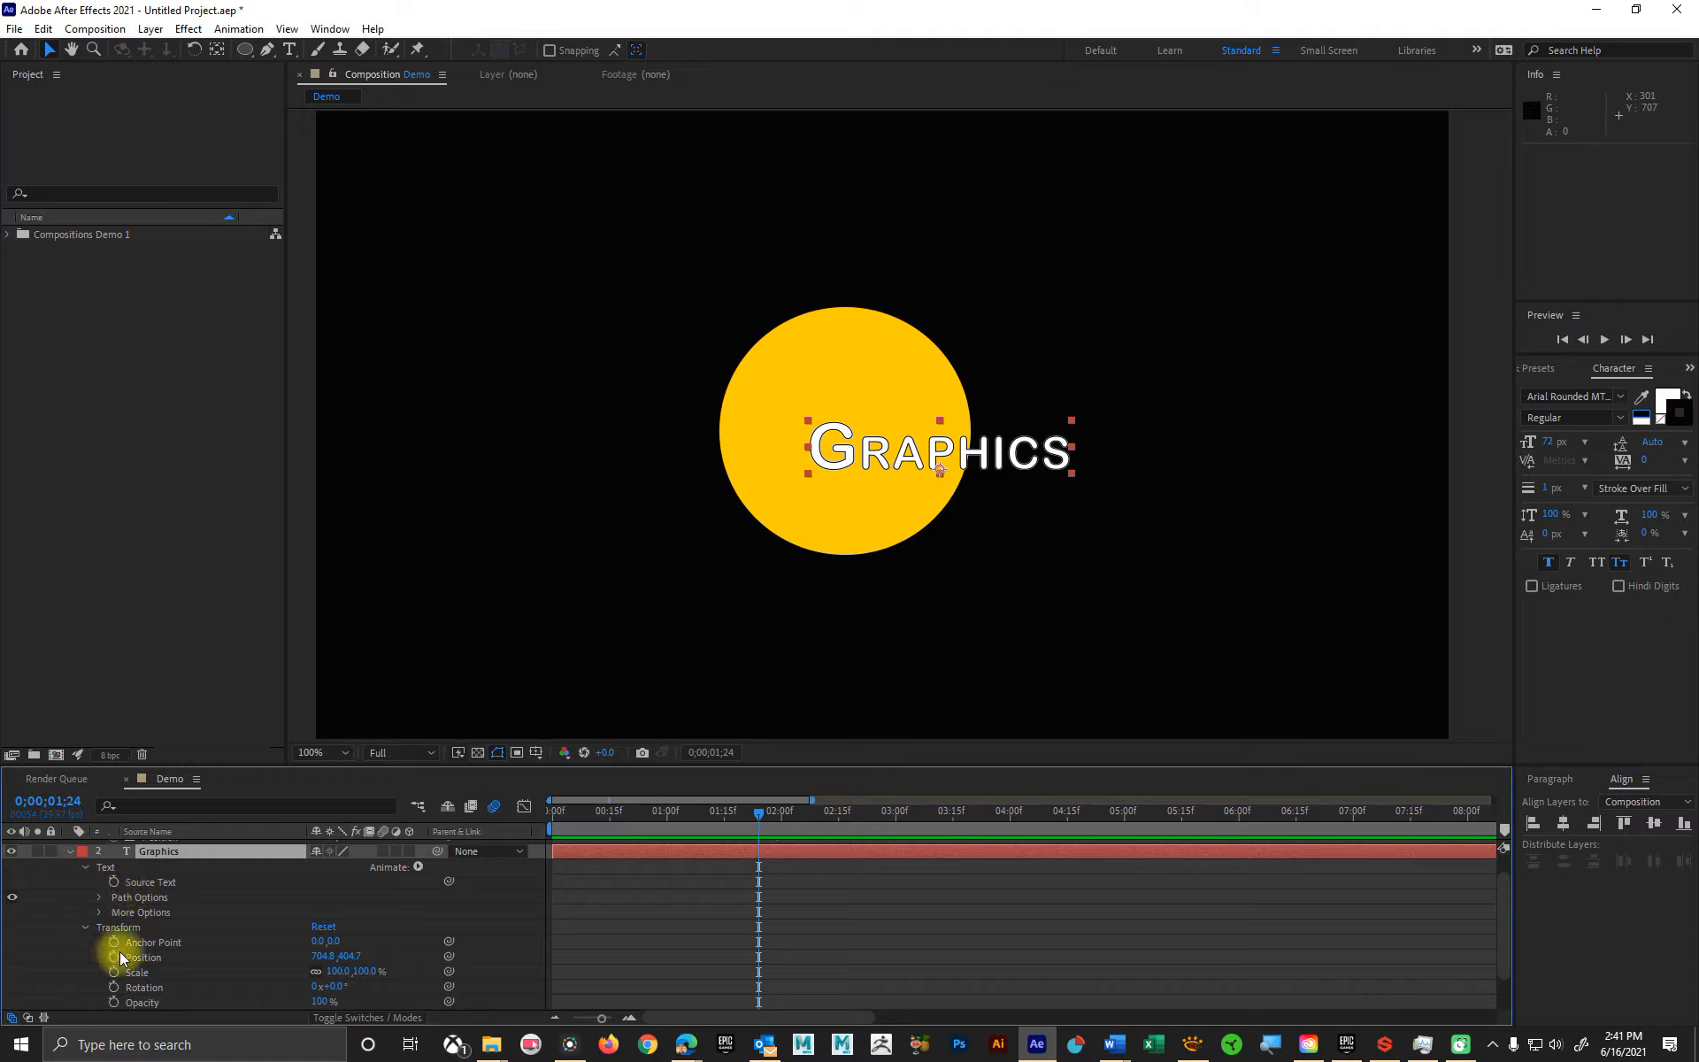
click(87, 927)
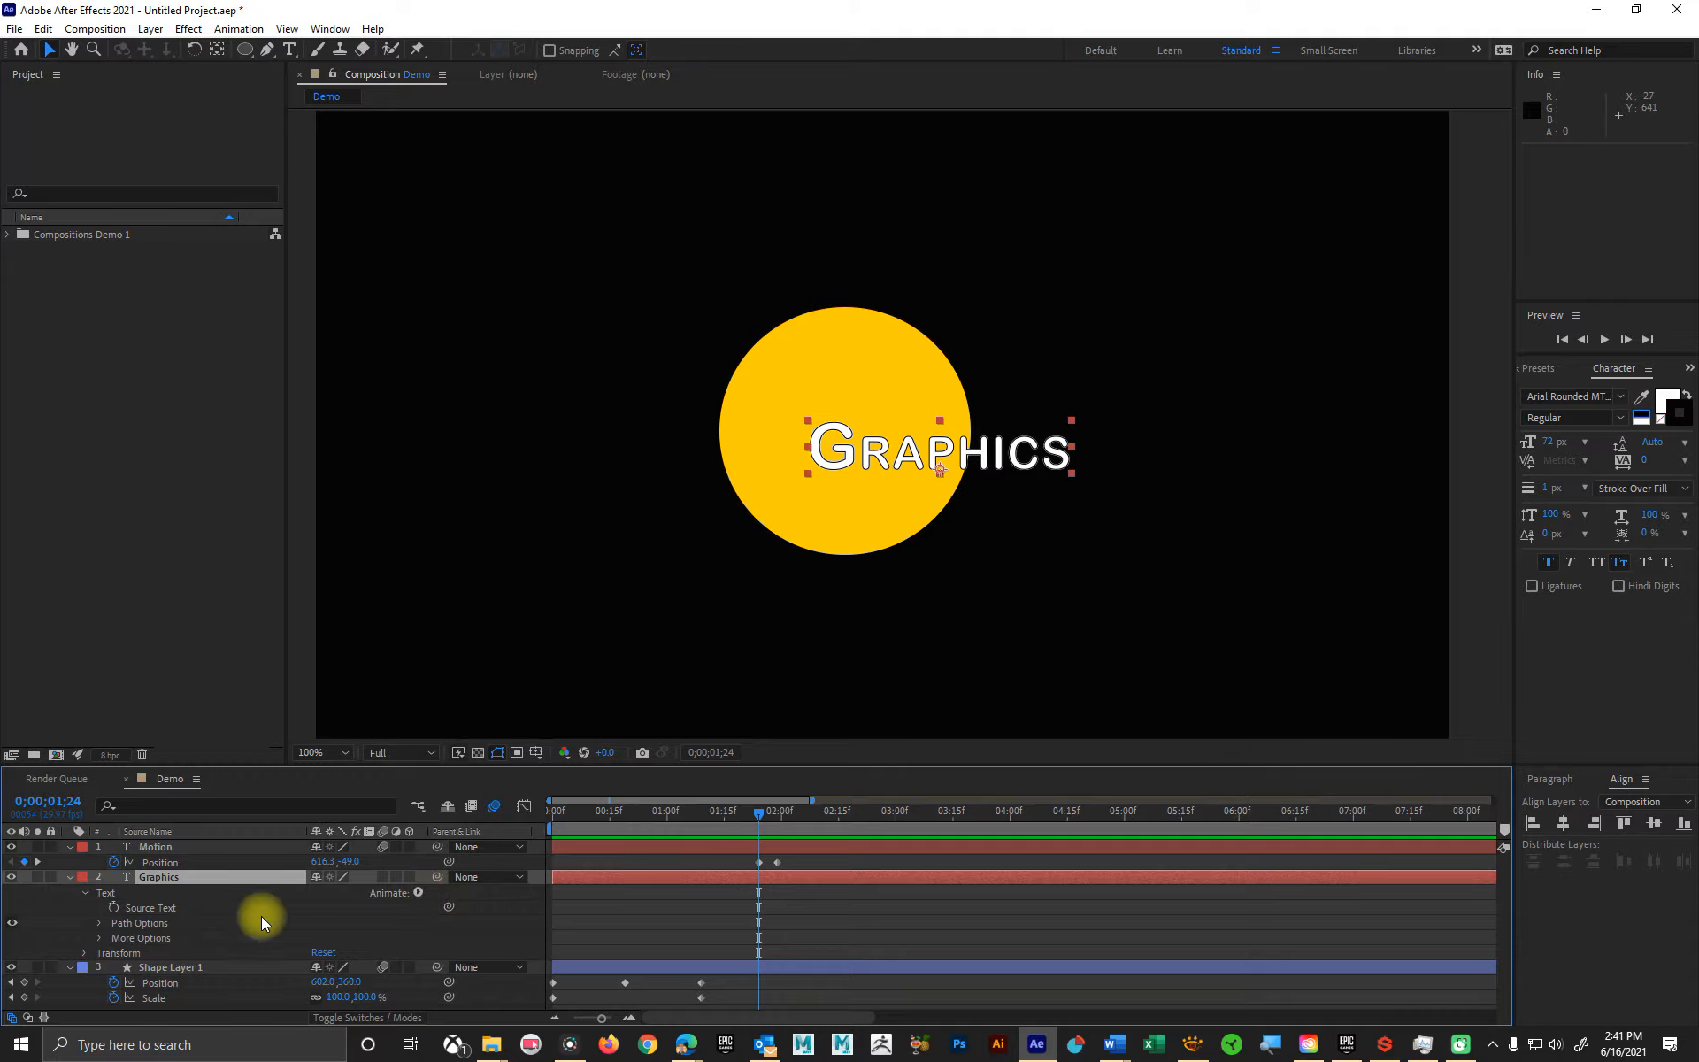
- Add a text animator with All Transform Properties to the Graphics layer
click(420, 892)
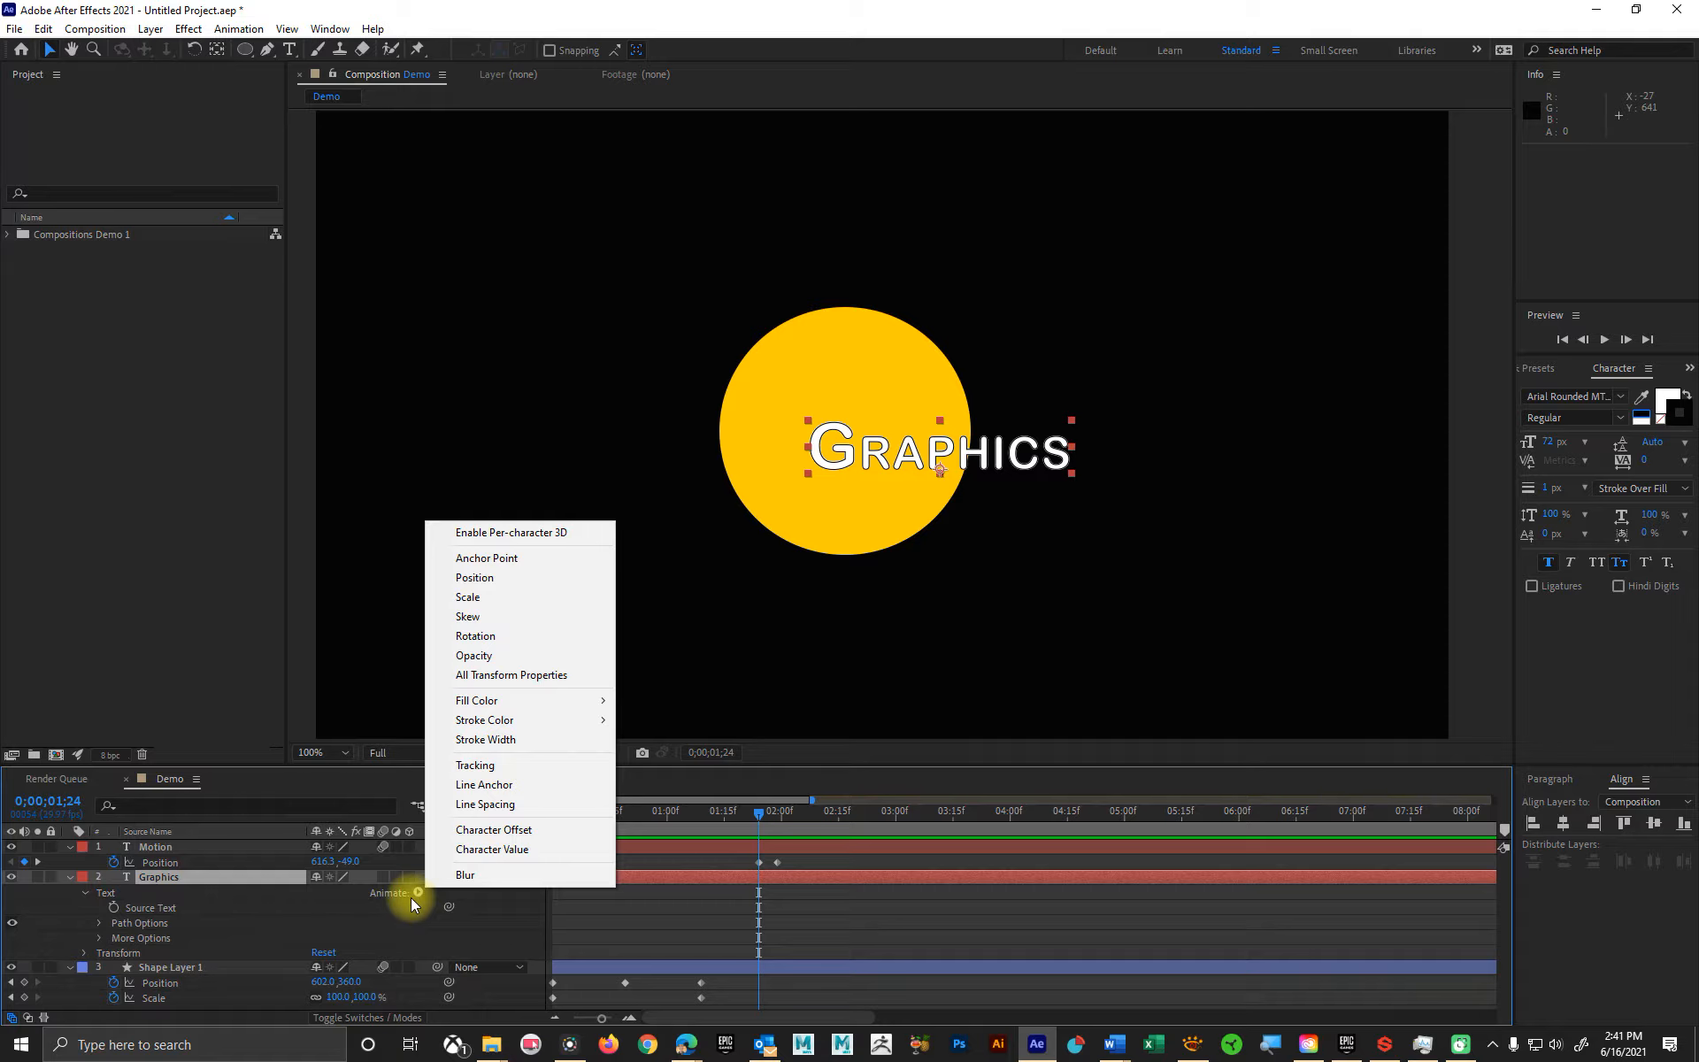
mouse_move(541, 708)
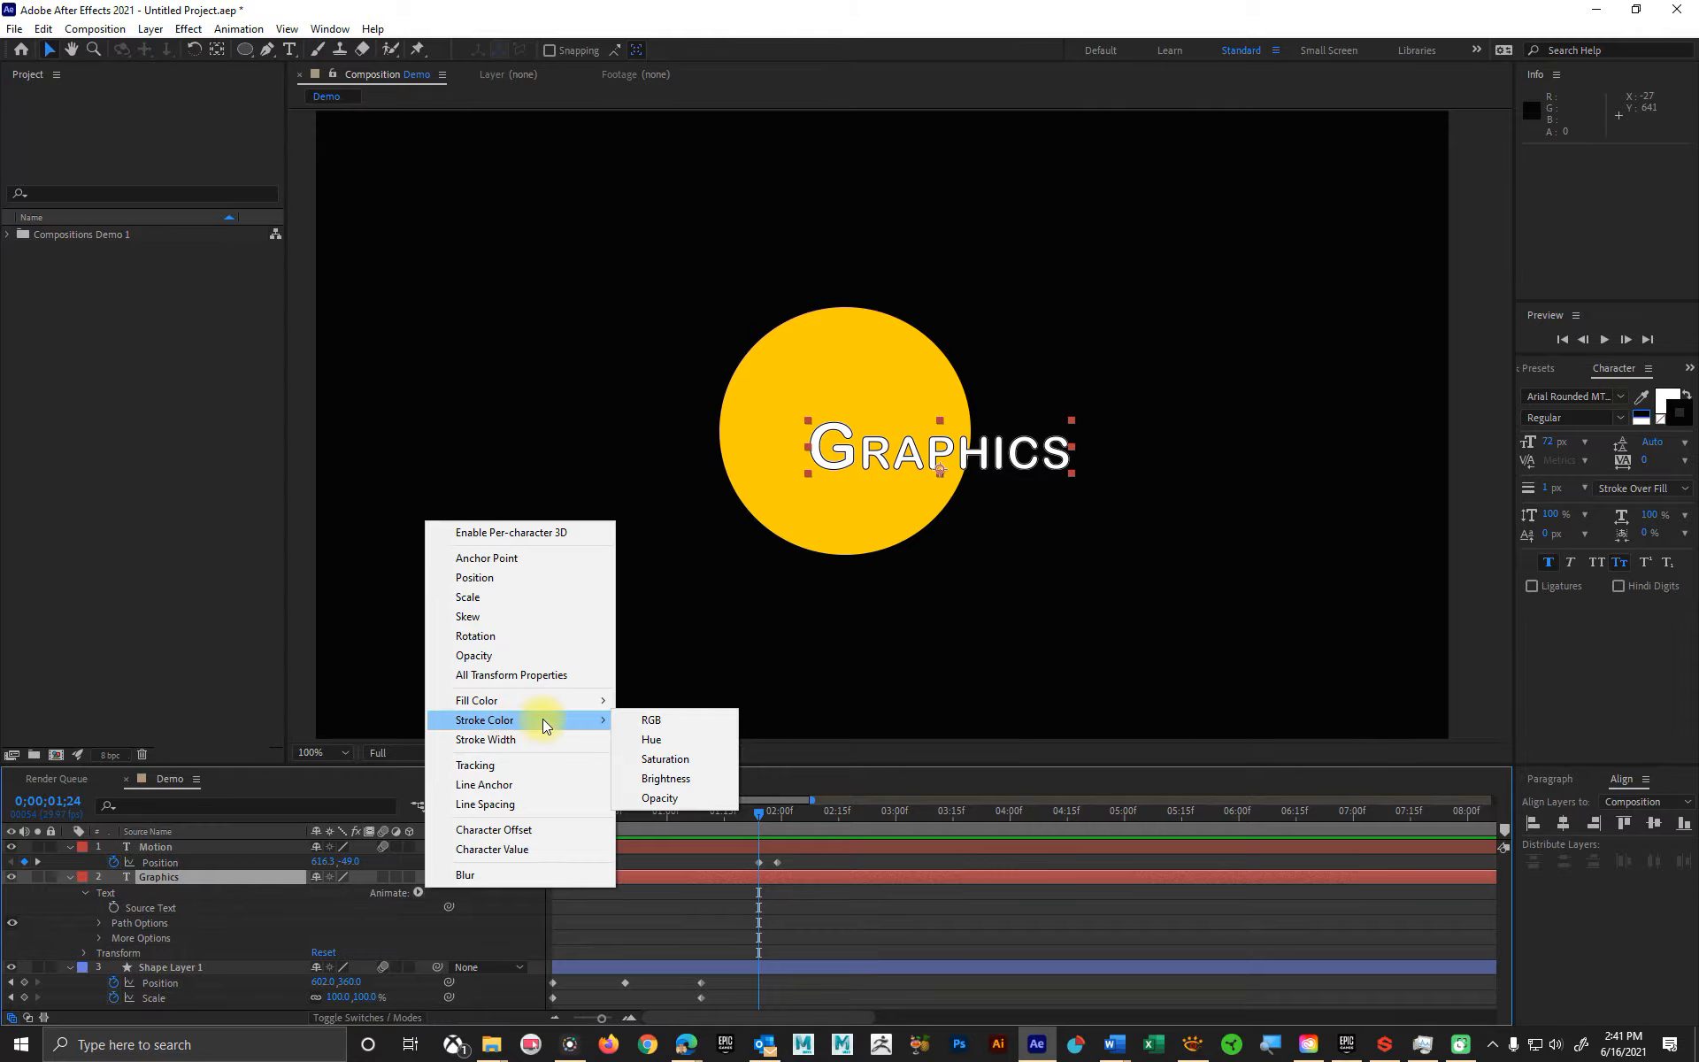
mouse_move(464, 703)
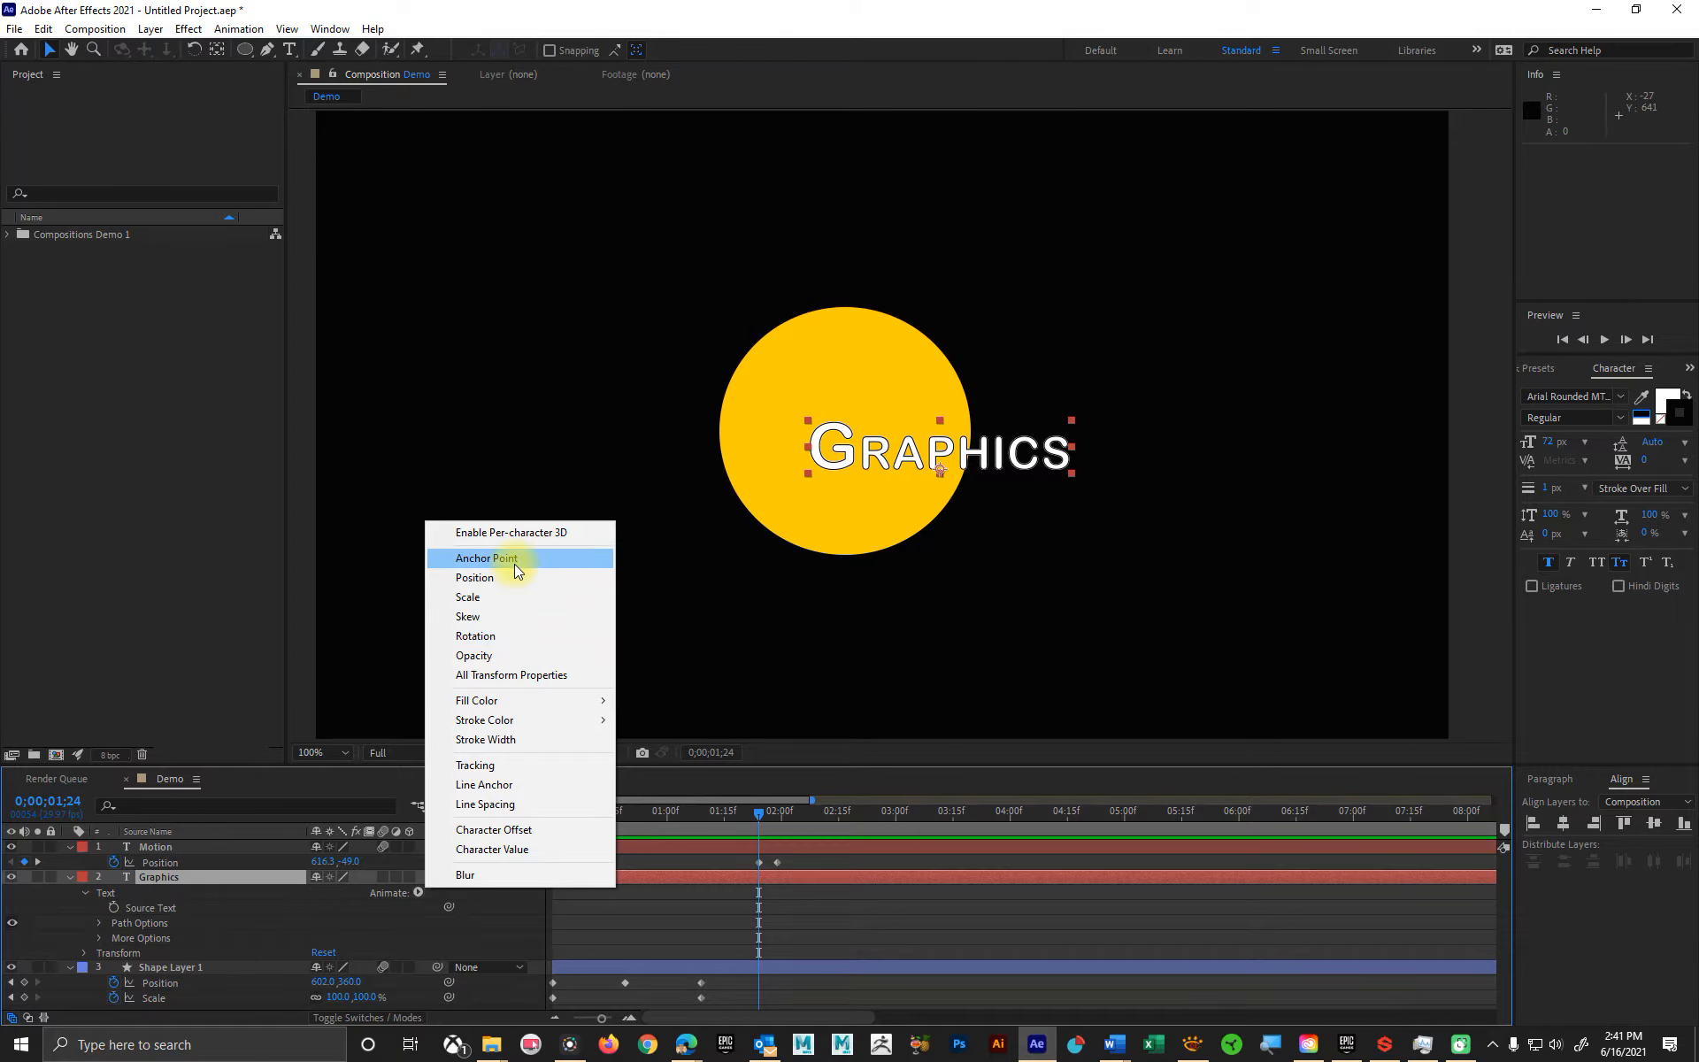
click(544, 676)
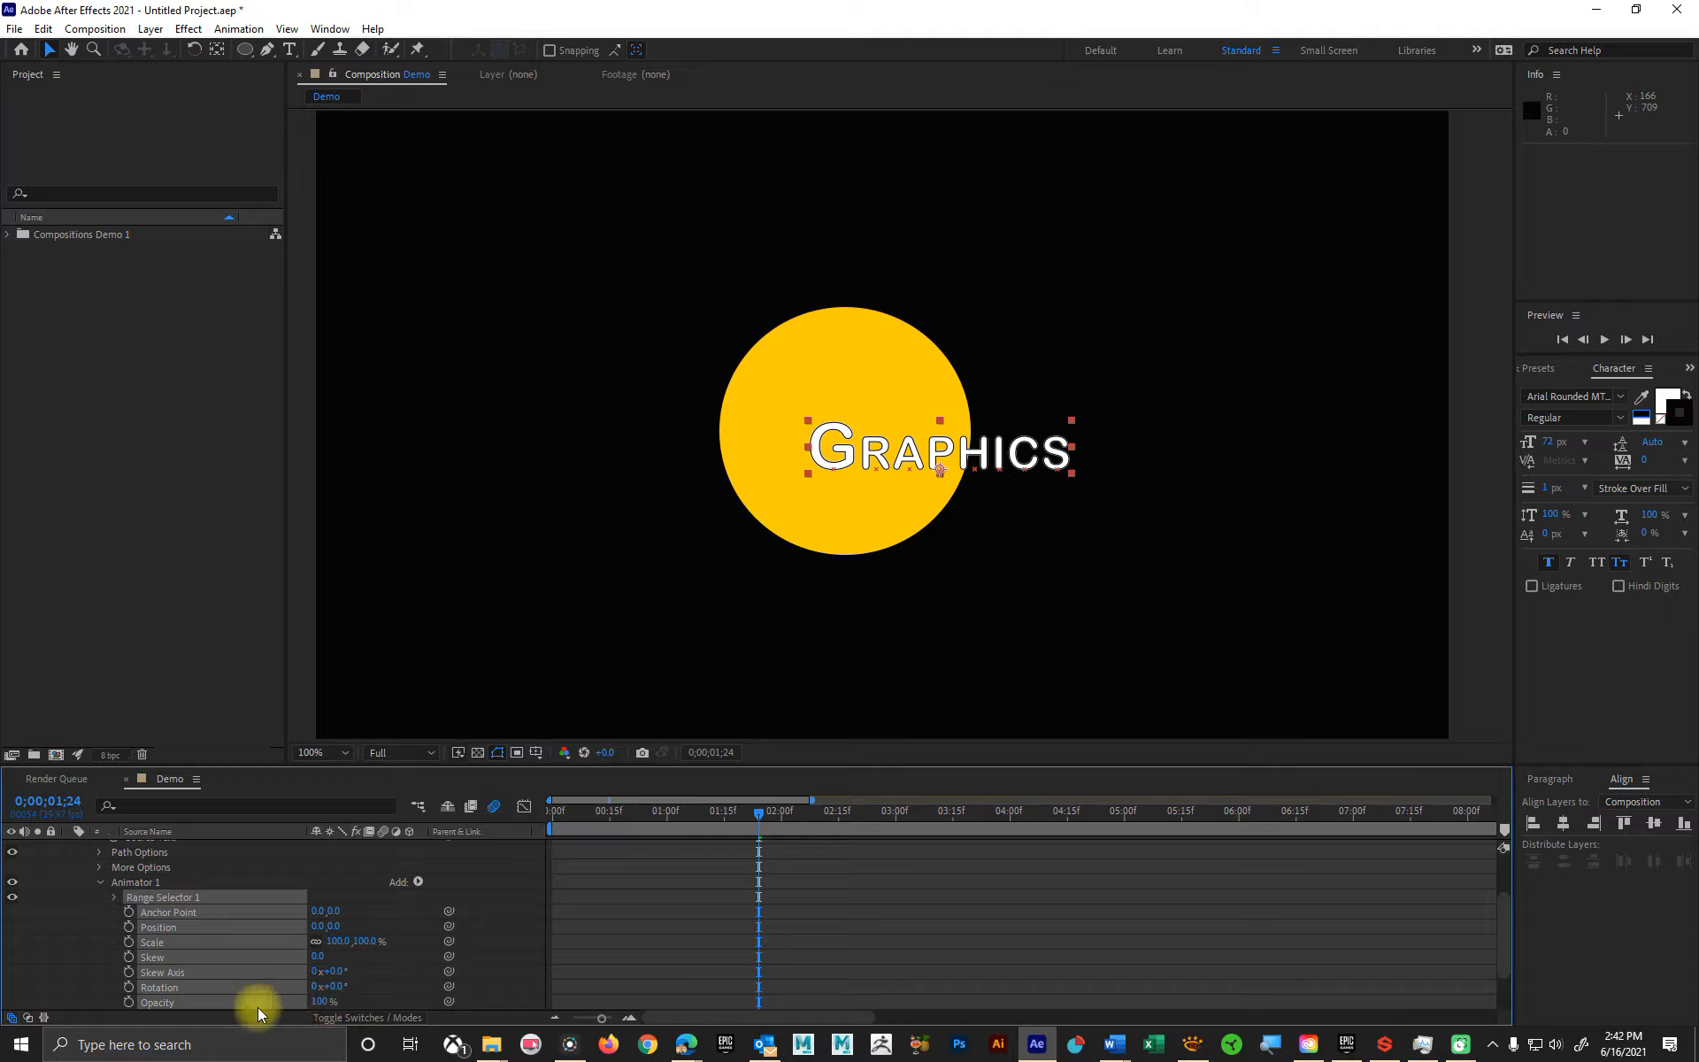
- Compare the new animator's transform properties with the Graphics layer's own Transform group
scroll(290, 911, down, 2)
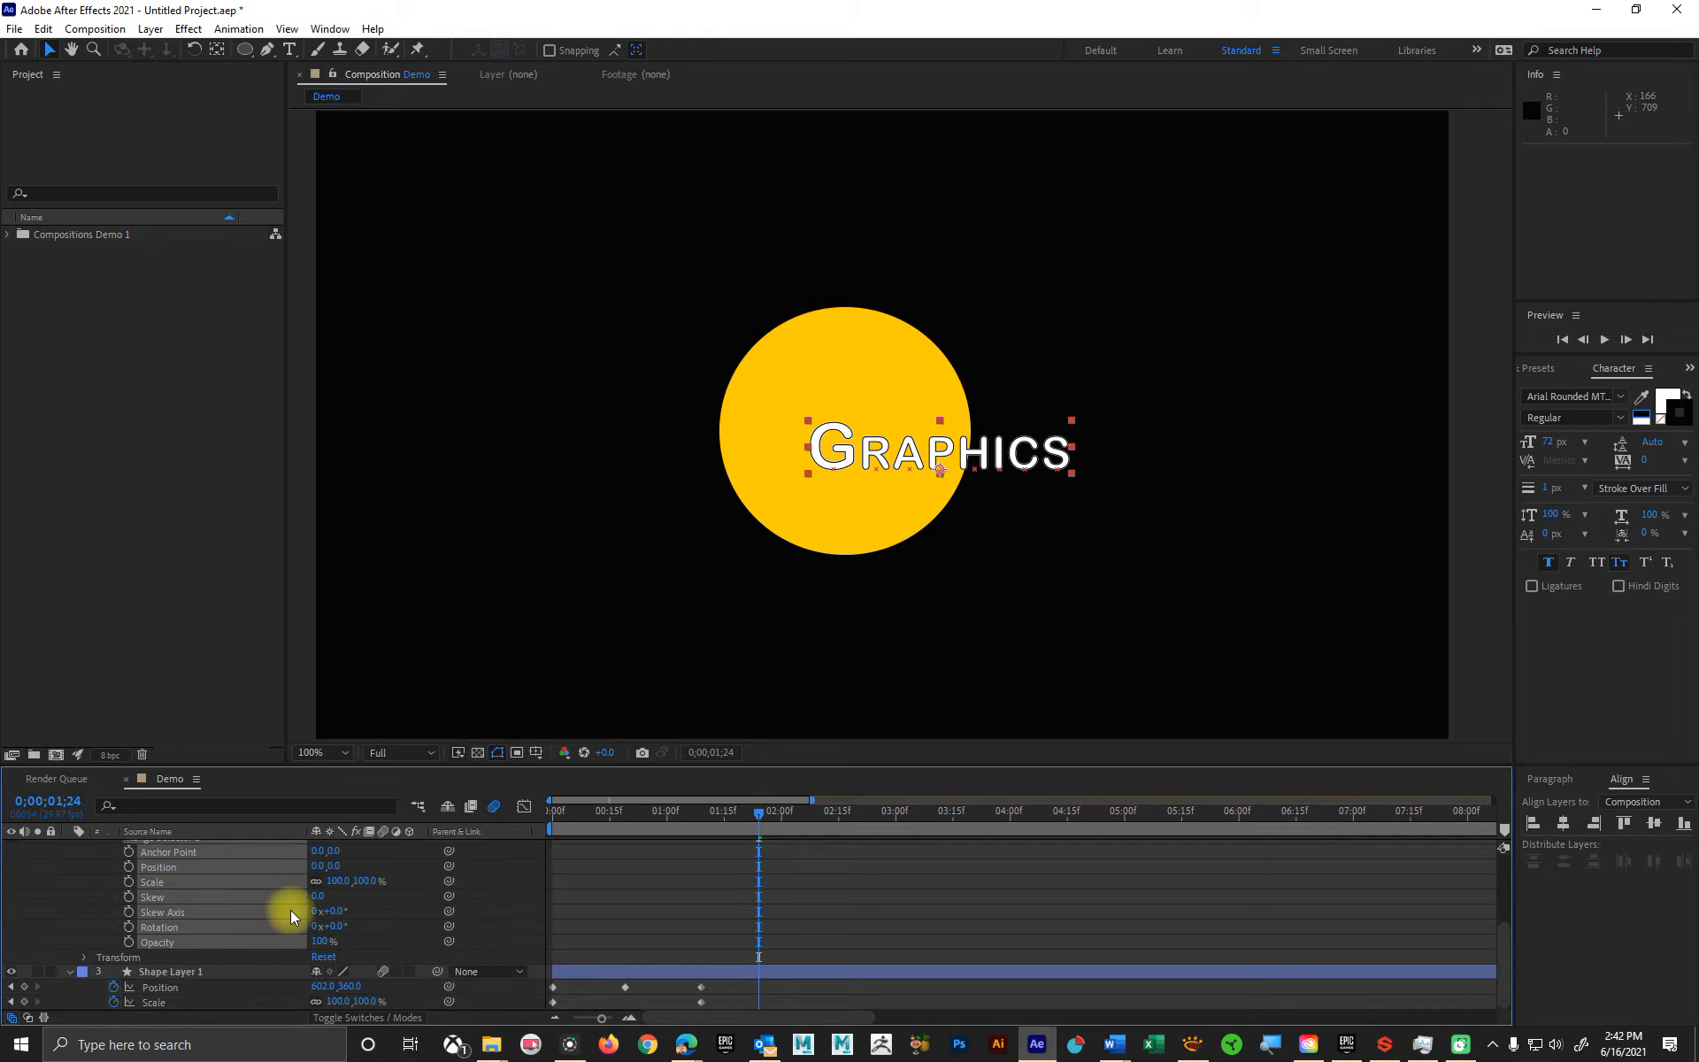
click(85, 957)
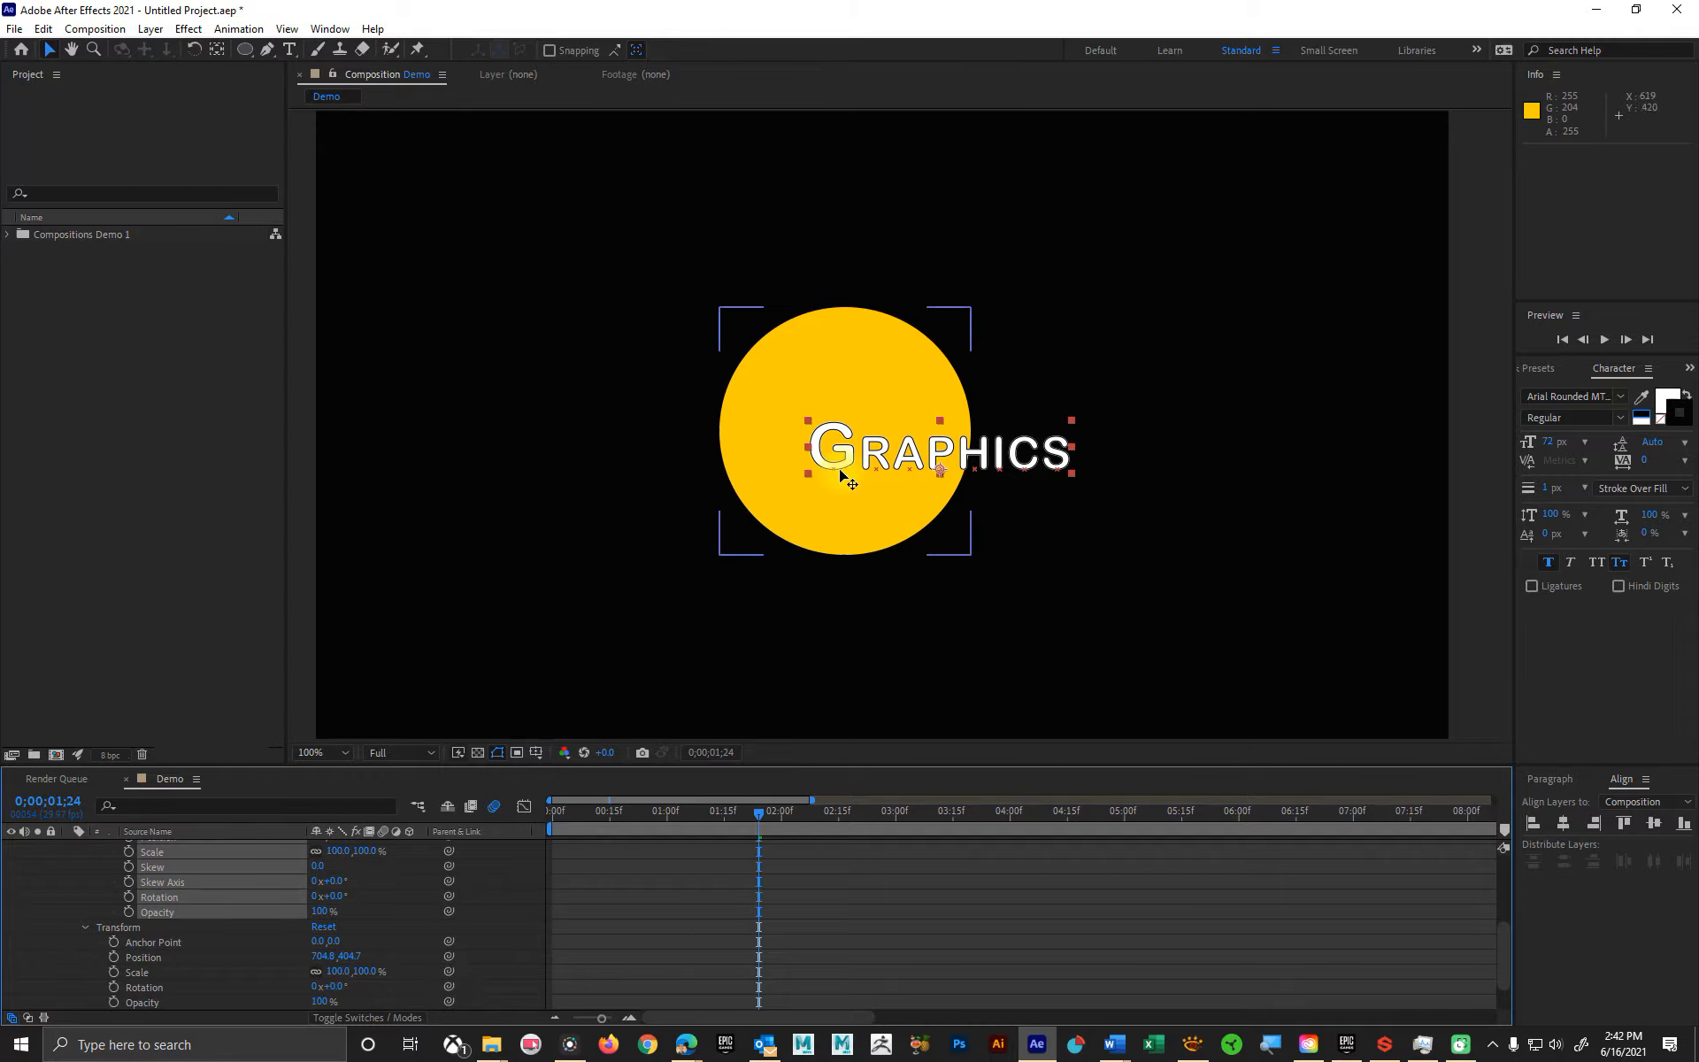
click(83, 926)
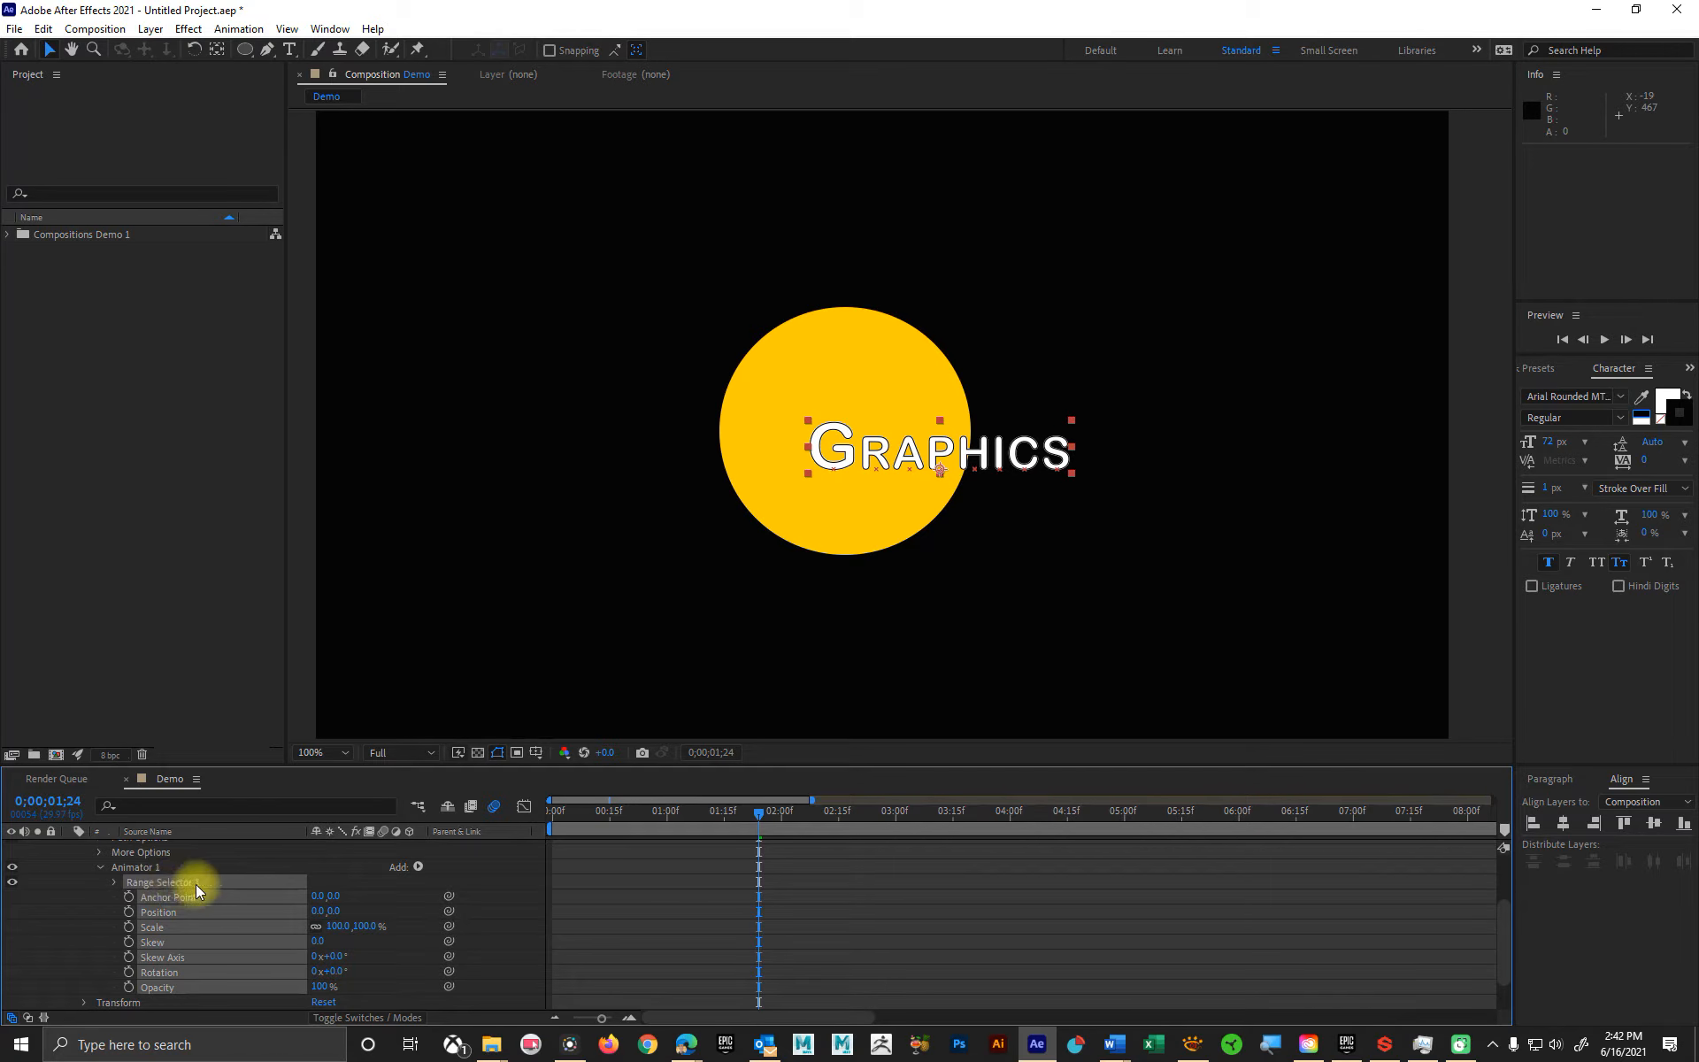
- Expand Range Selector 1 of the text animator, and make room by enlarging the timeline and collapsing Shape Layer 1
click(115, 882)
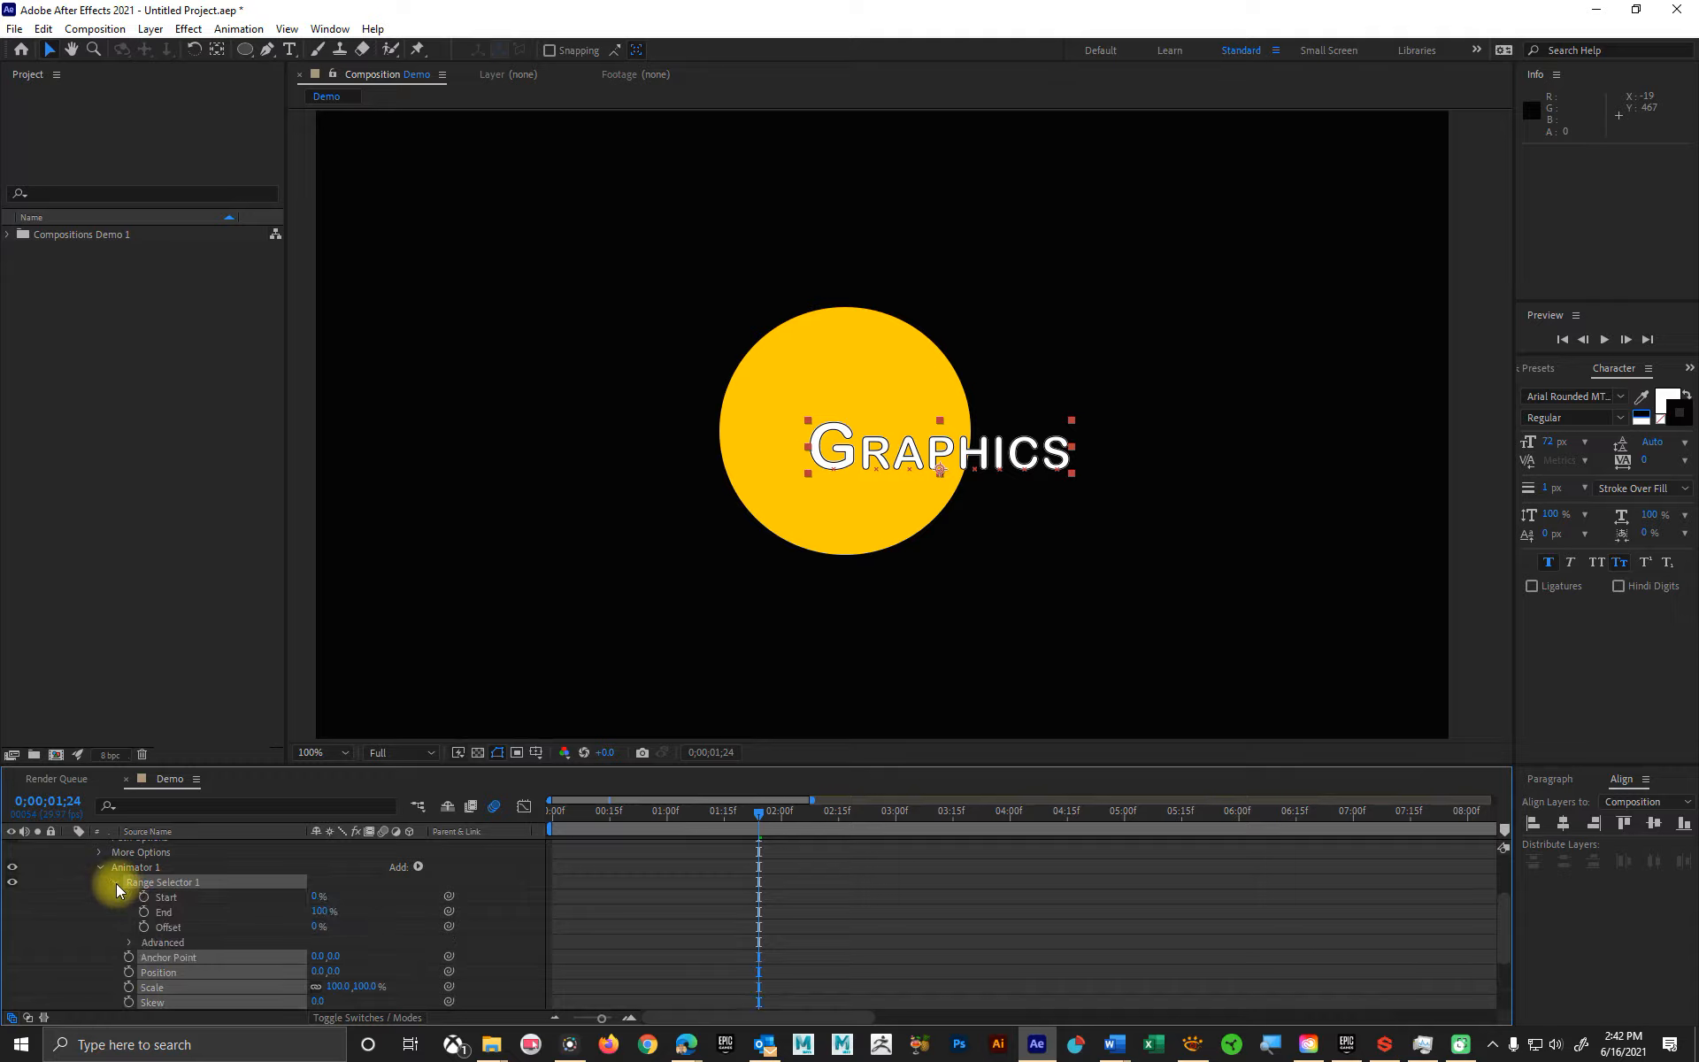
drag(341, 767, 333, 653)
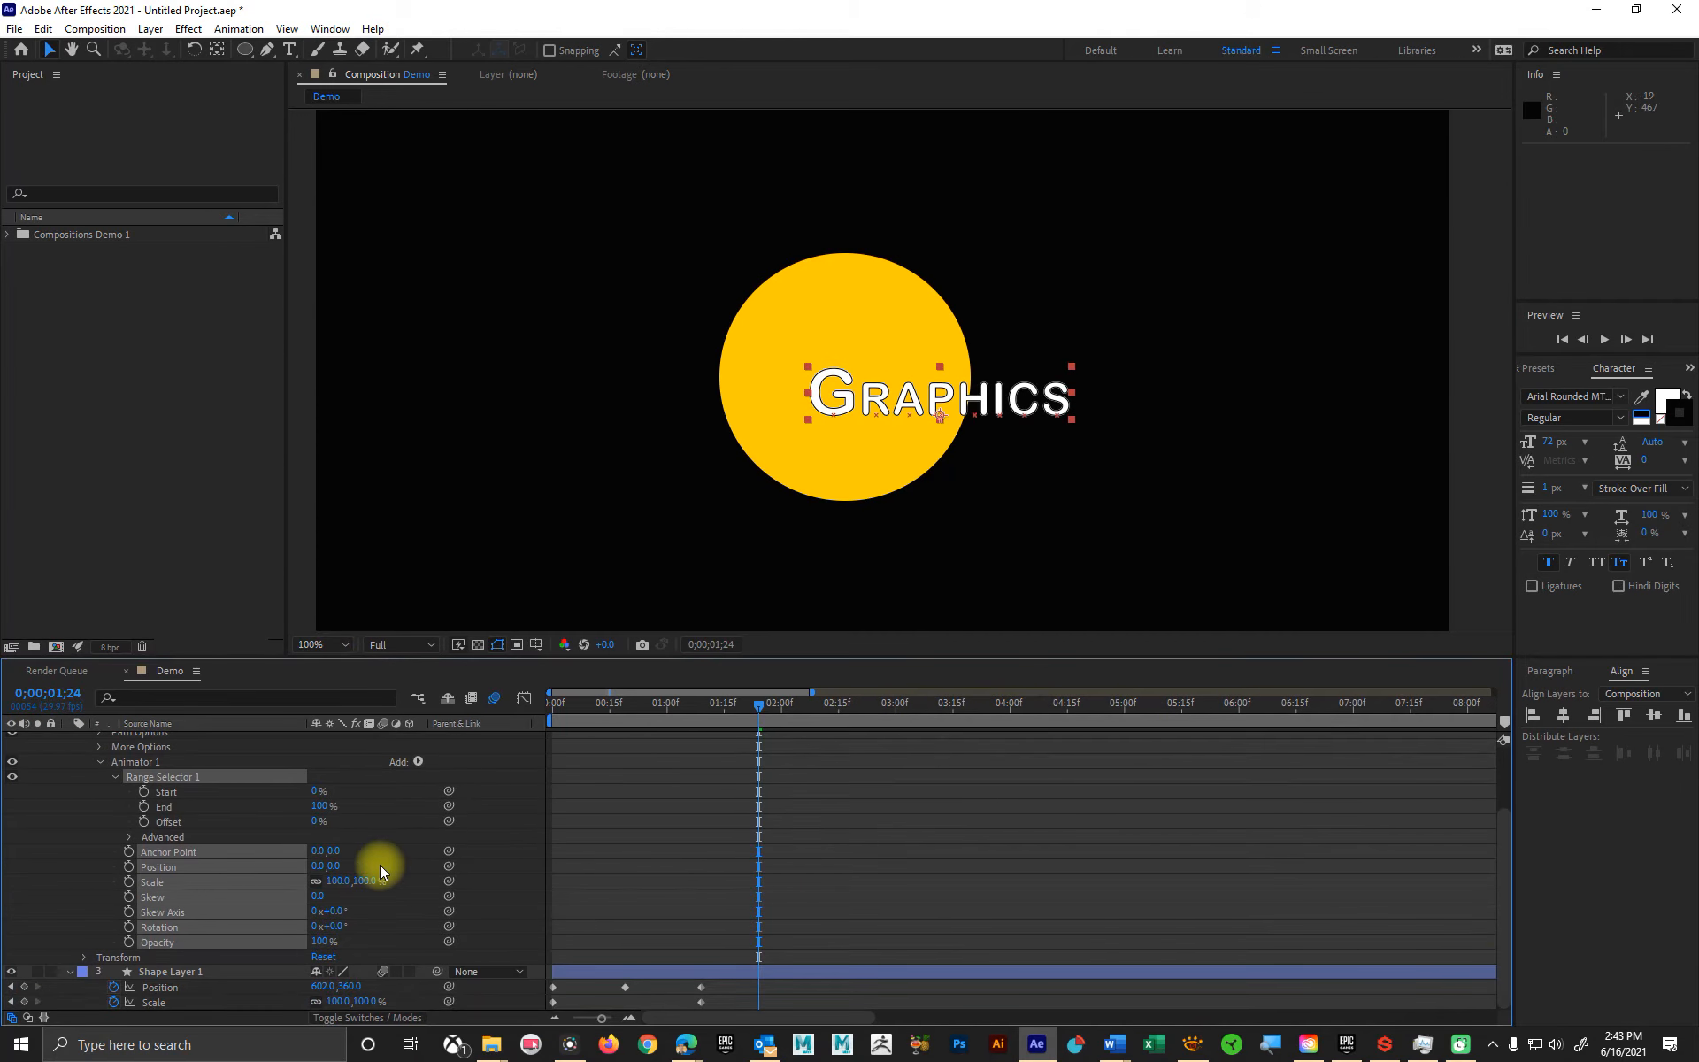
click(70, 971)
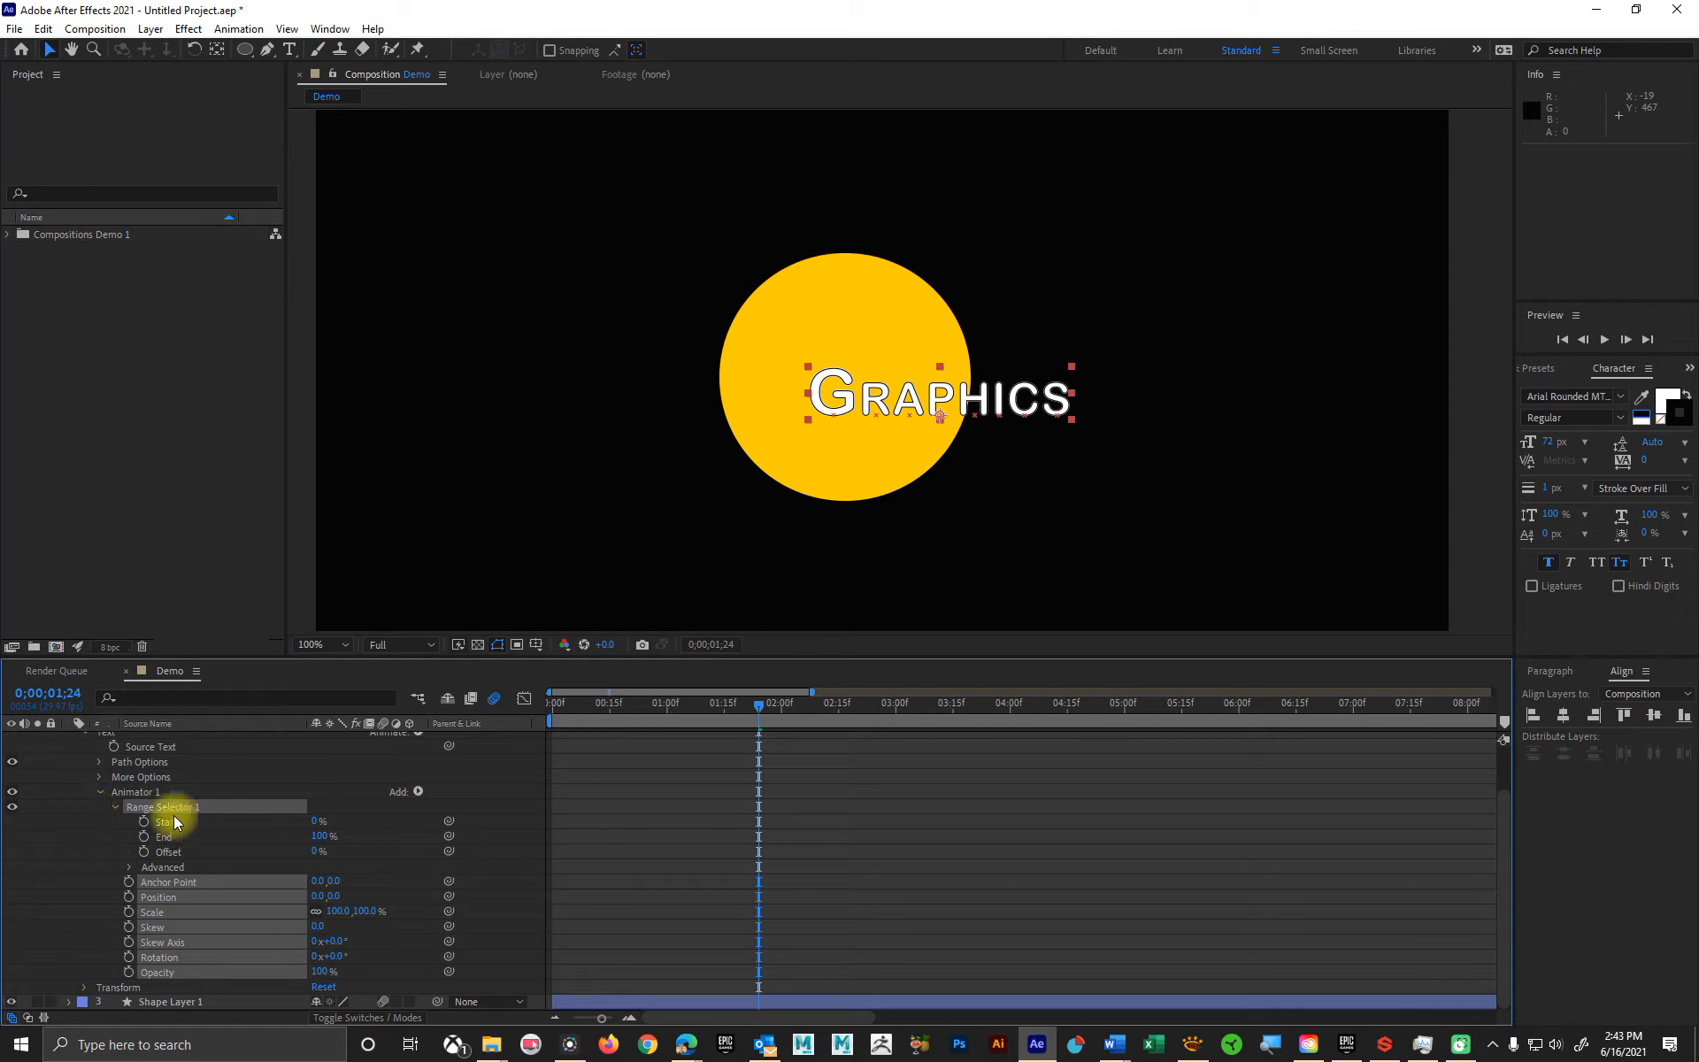
scroll(199, 804, up, 3)
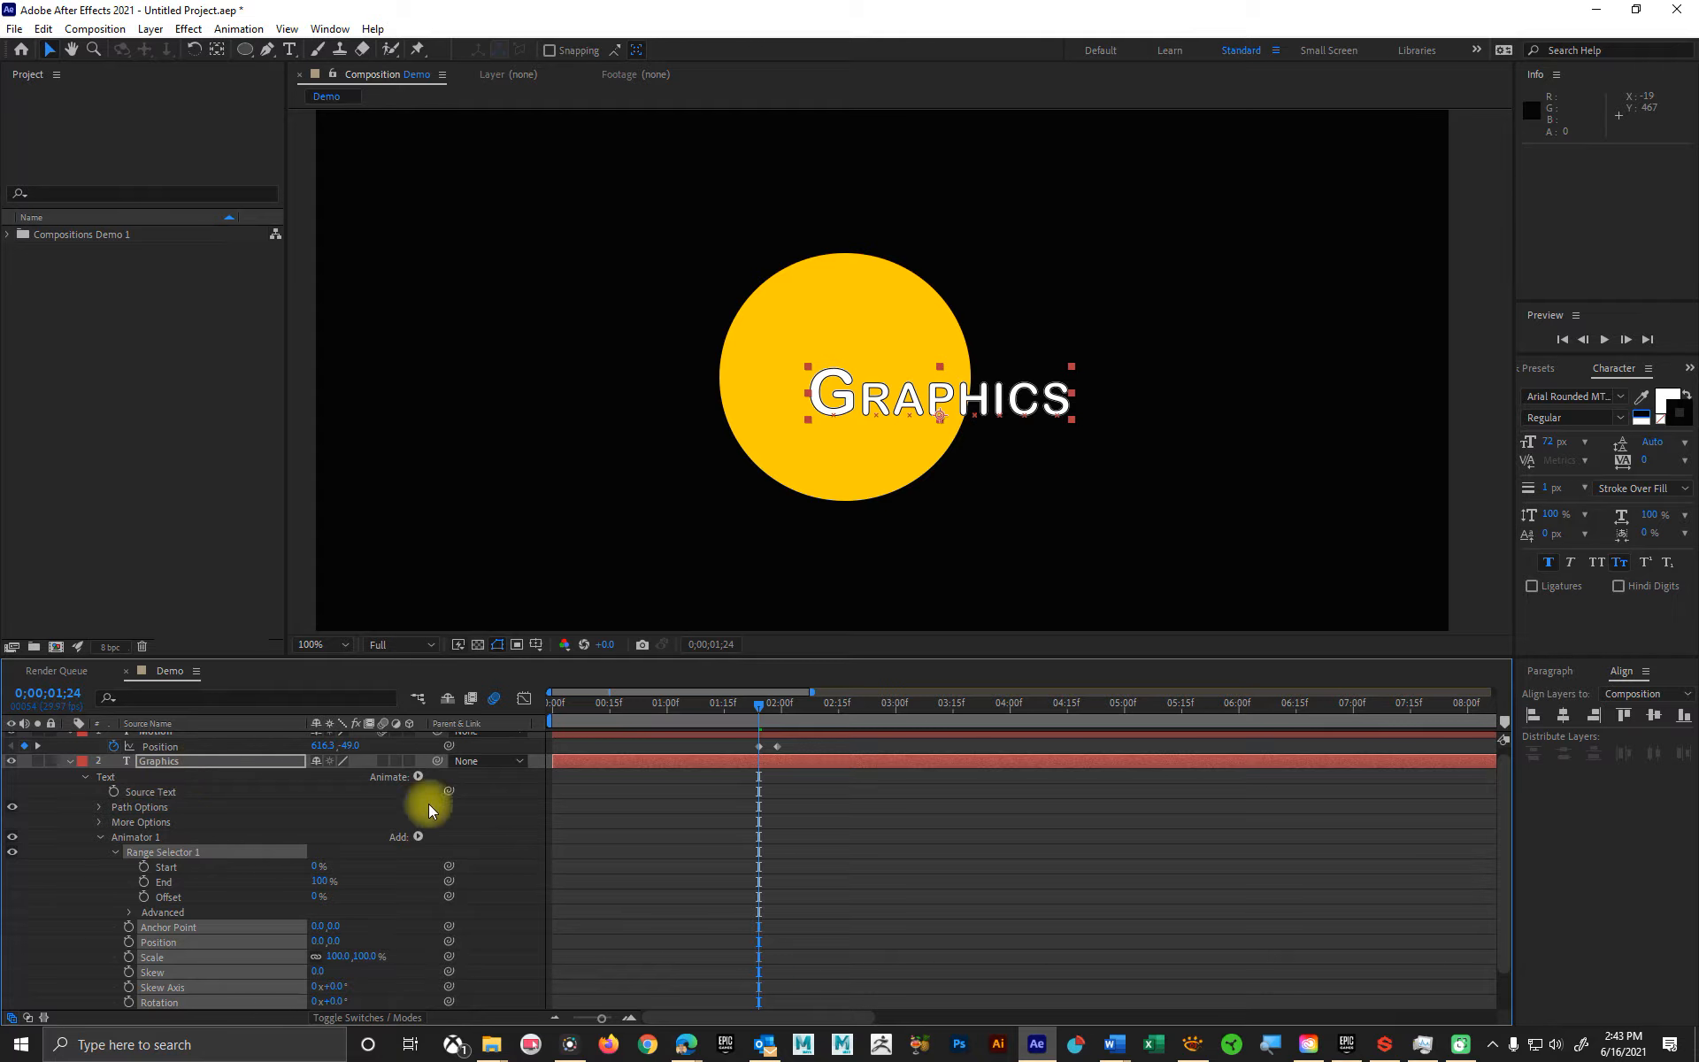
- Examine the Graphics text's Animate options and the range selector and transform properties contained in Animator 1
click(412, 775)
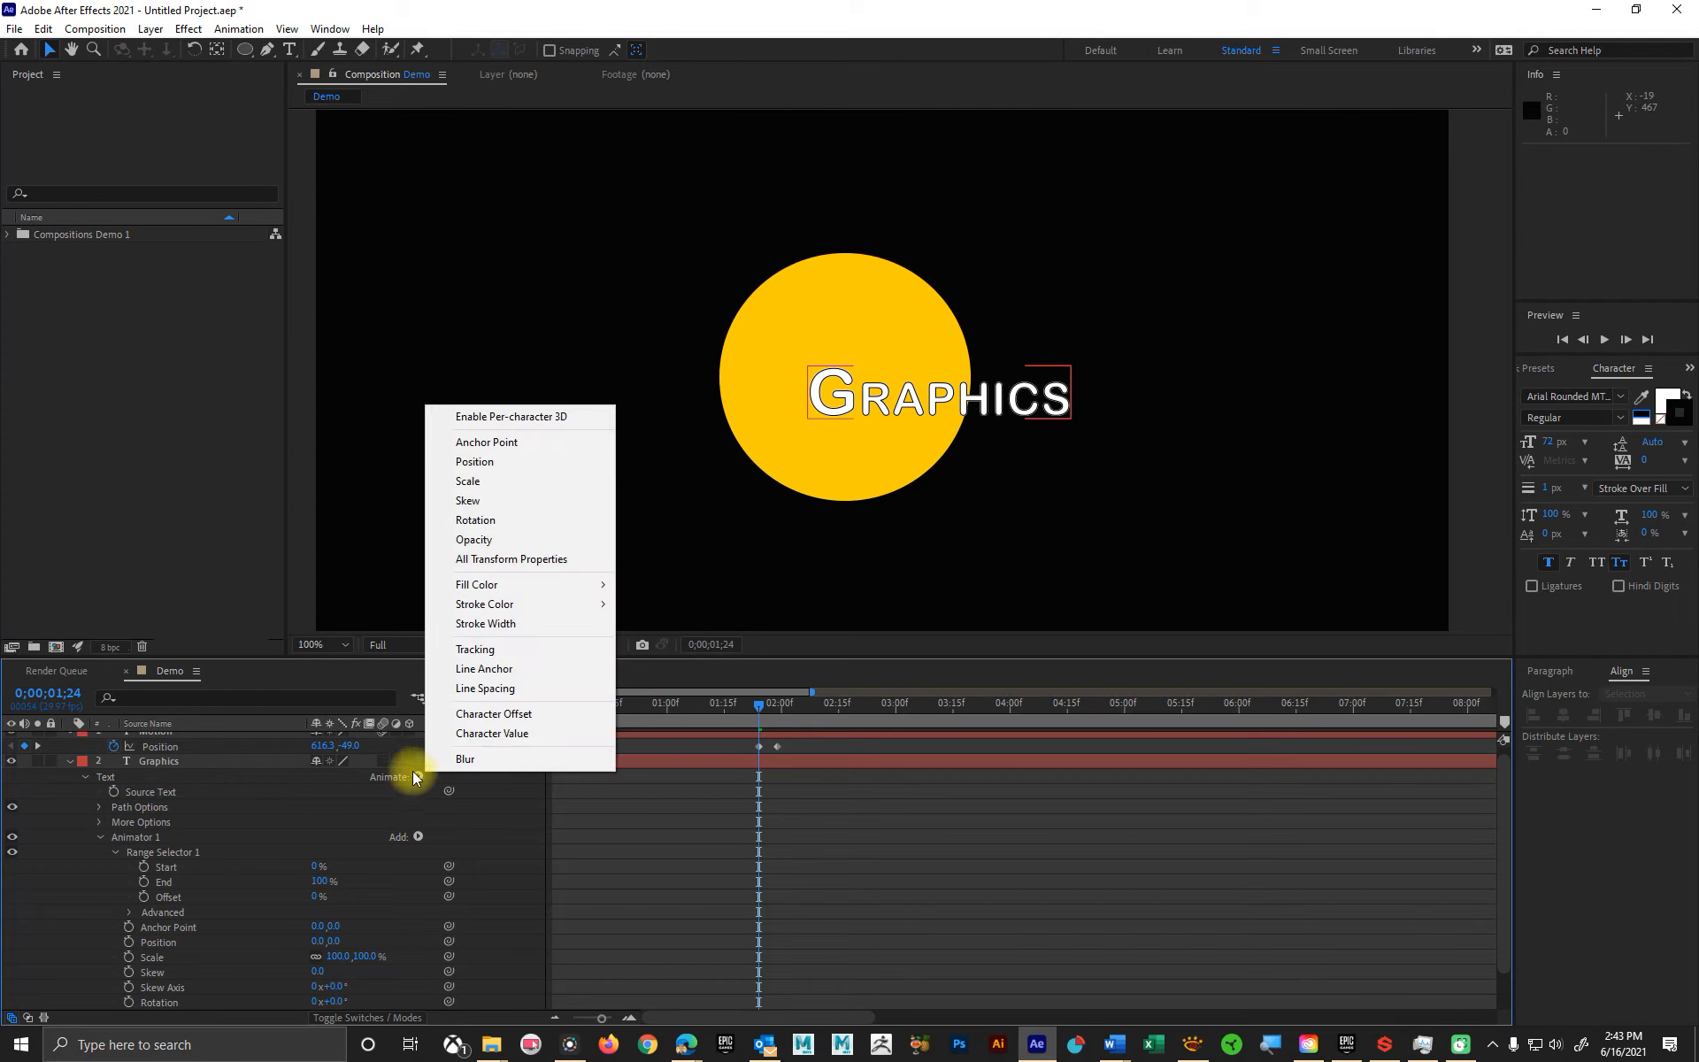
click(511, 559)
click(122, 842)
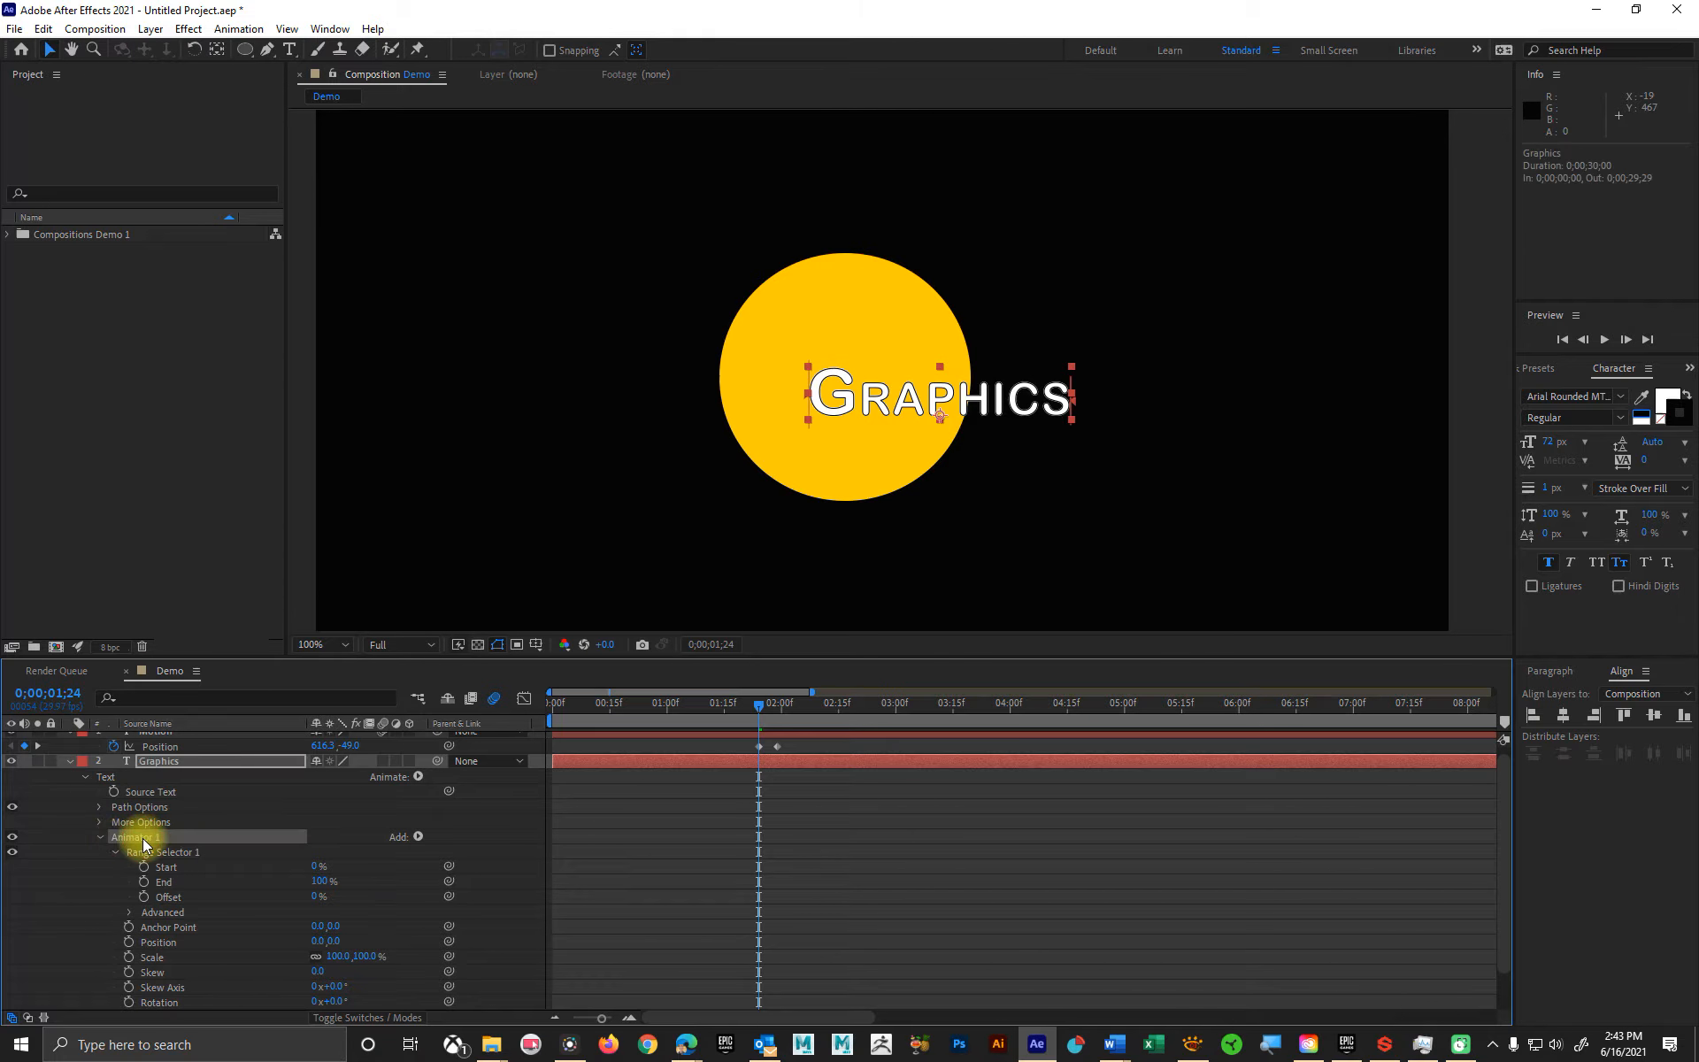
click(164, 1002)
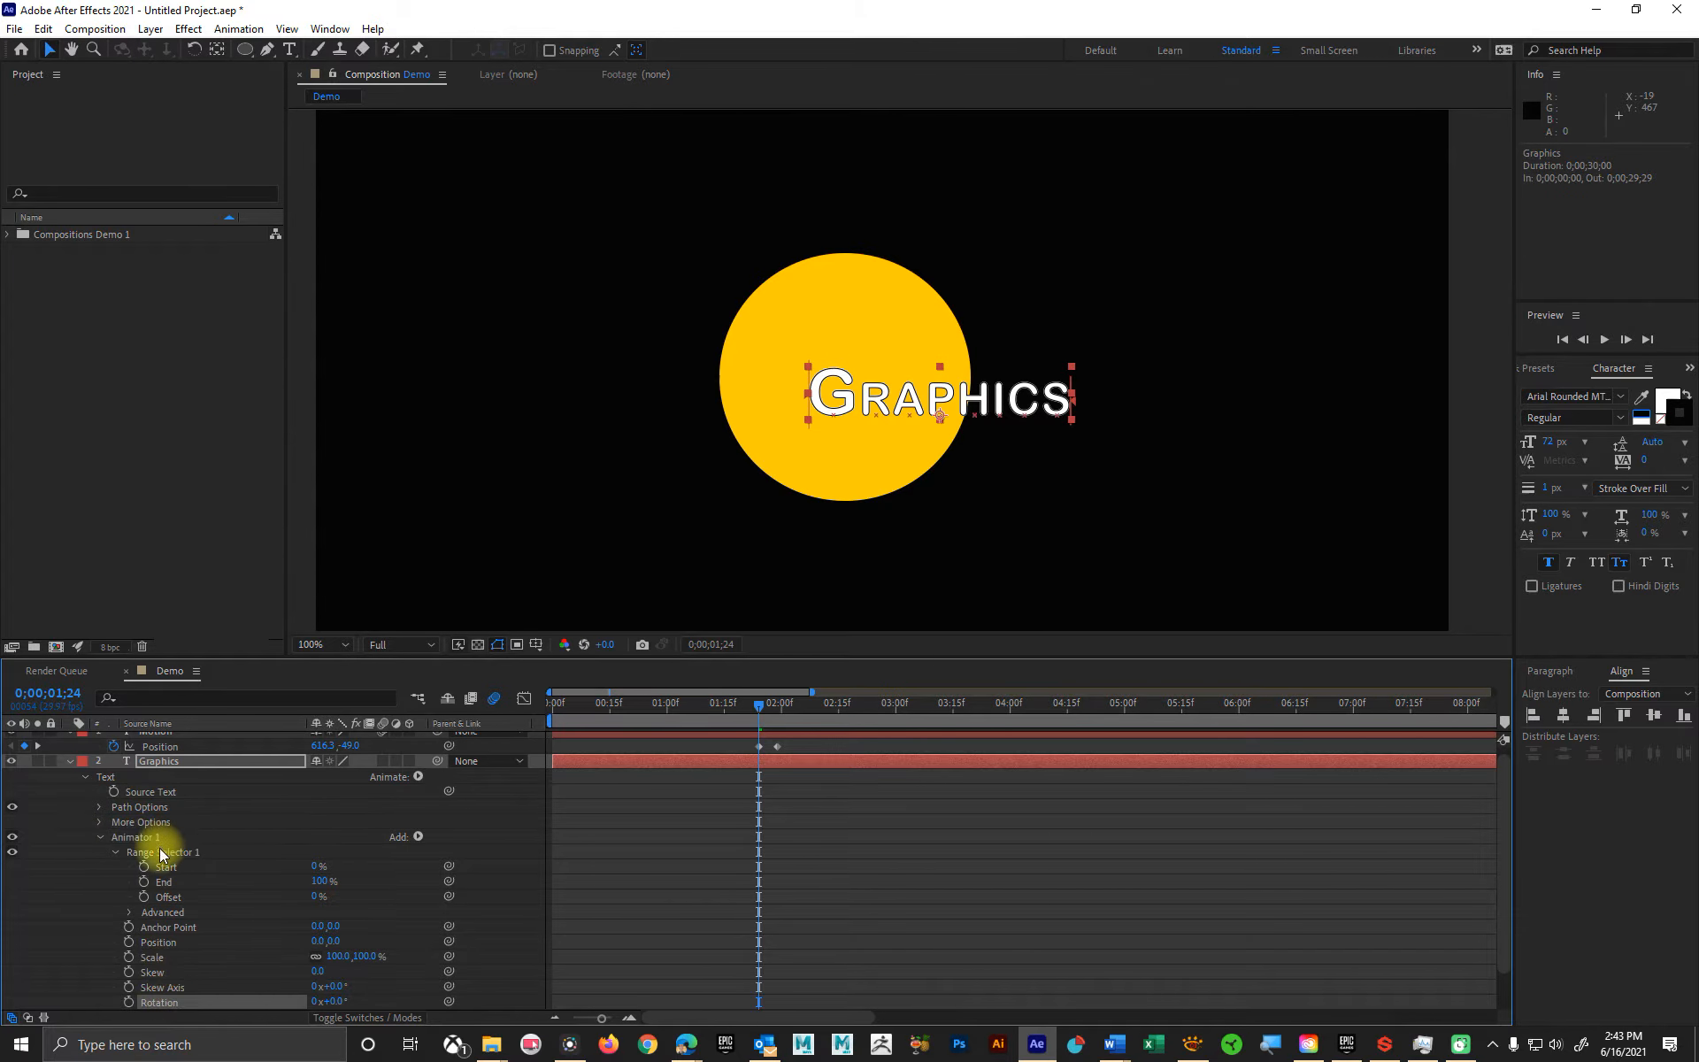
shift+click(172, 989)
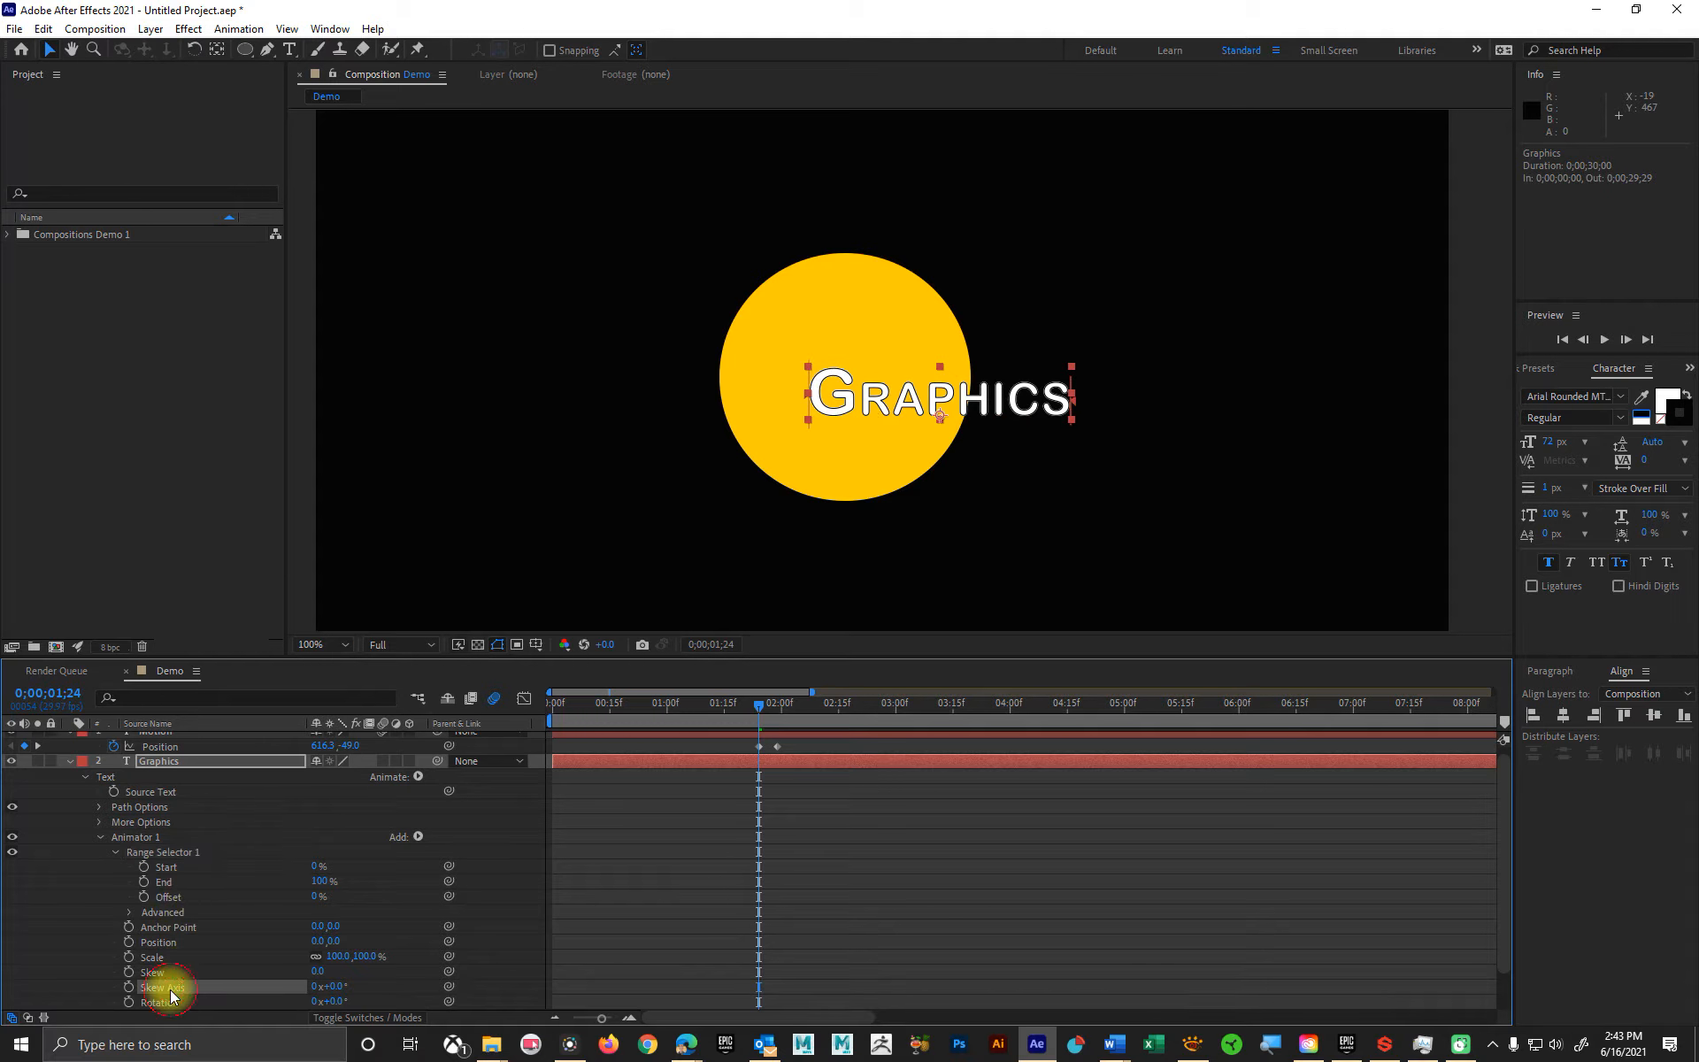
shift+click(173, 851)
shift+click(155, 957)
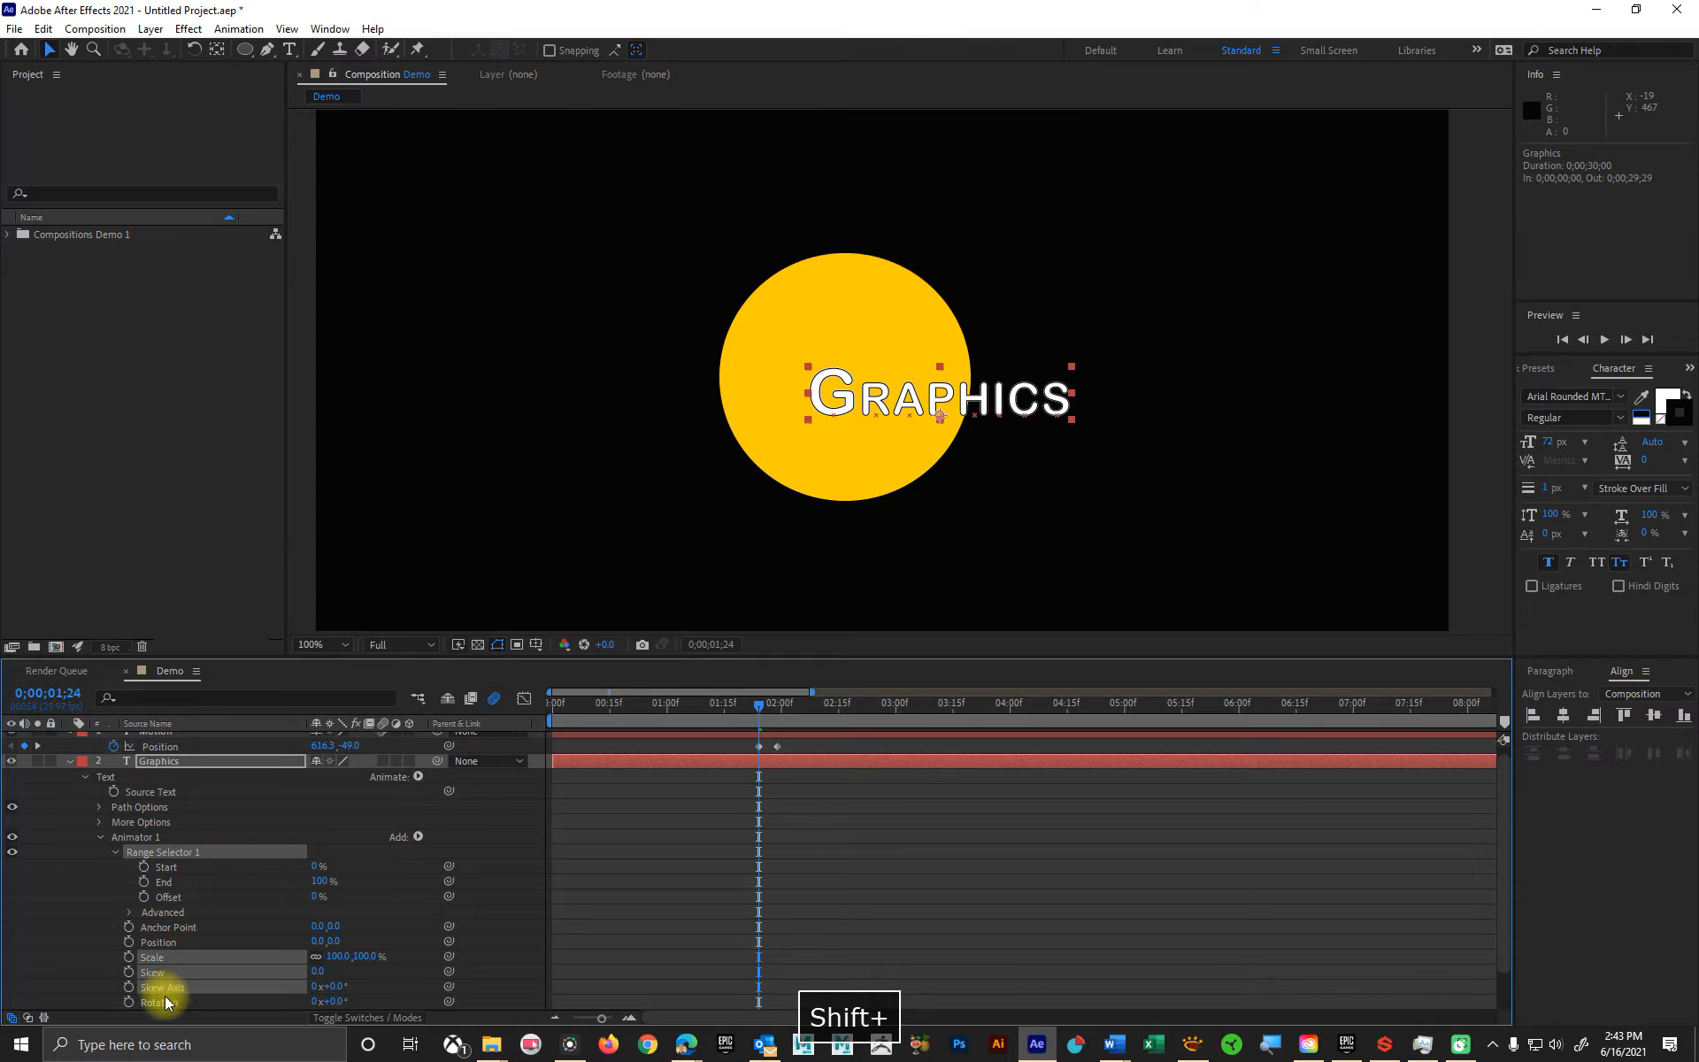
shift+click(166, 1001)
shift+click(159, 942)
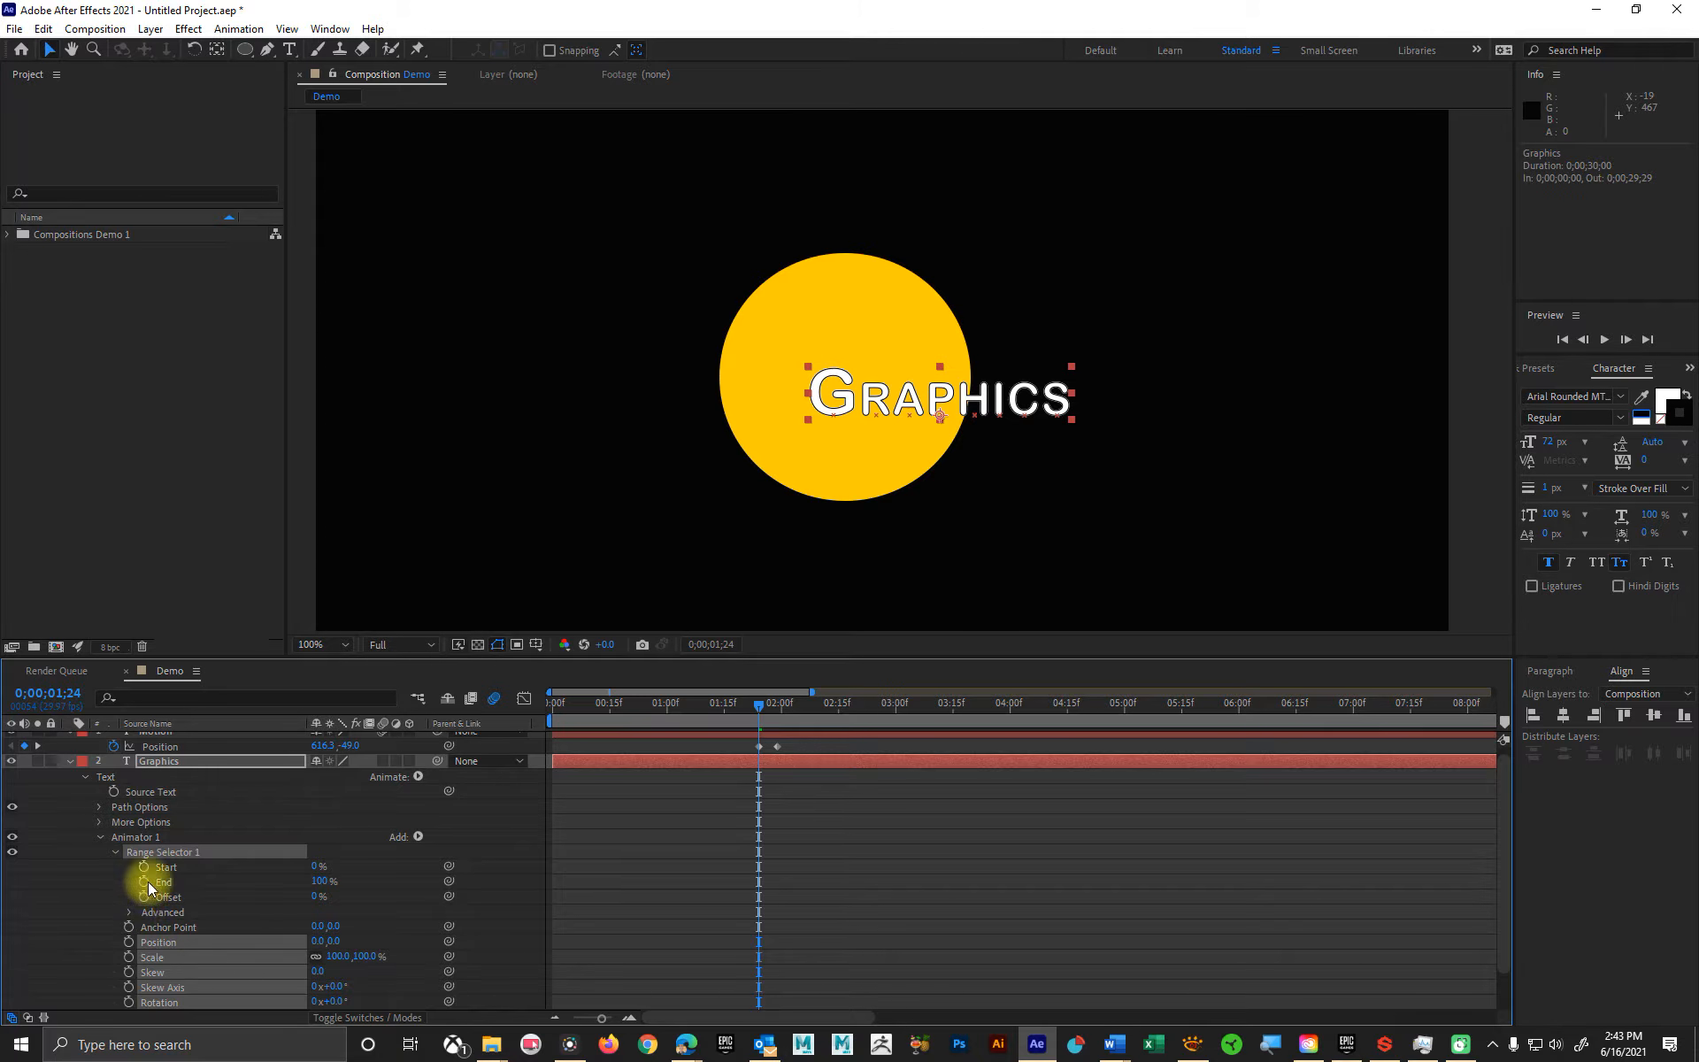
- Examine the property and selector types that can be added to Animator 1
click(140, 841)
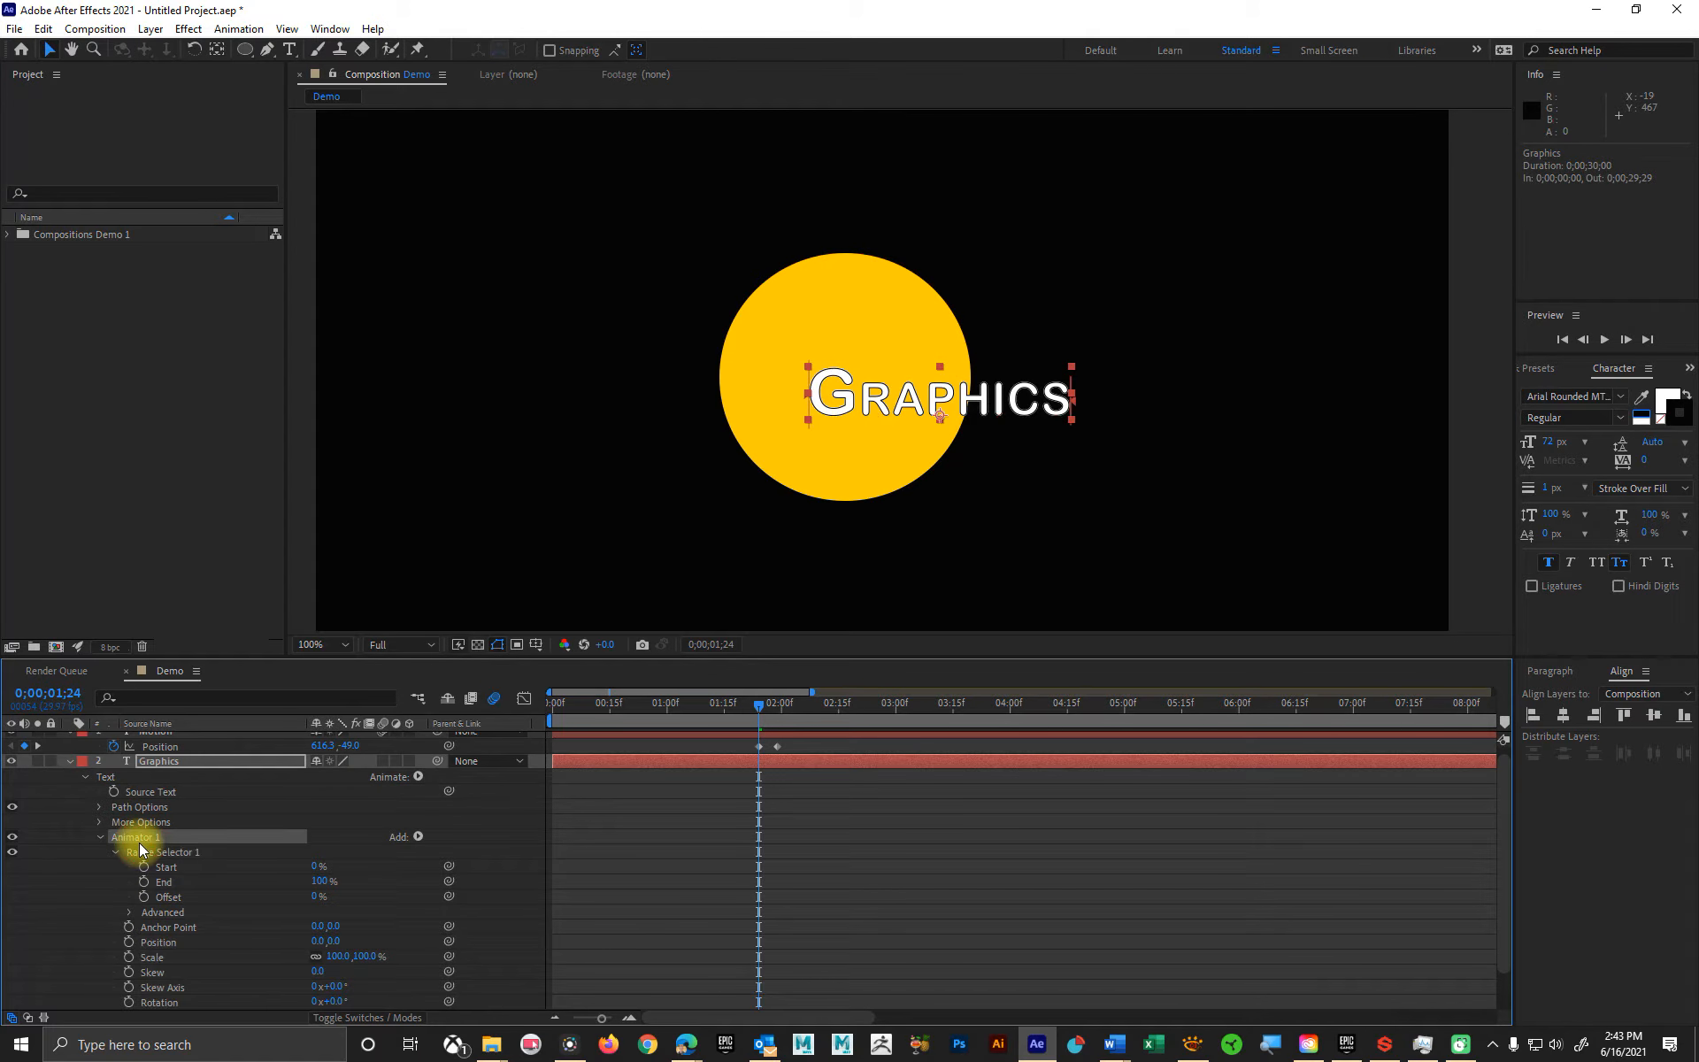
click(418, 836)
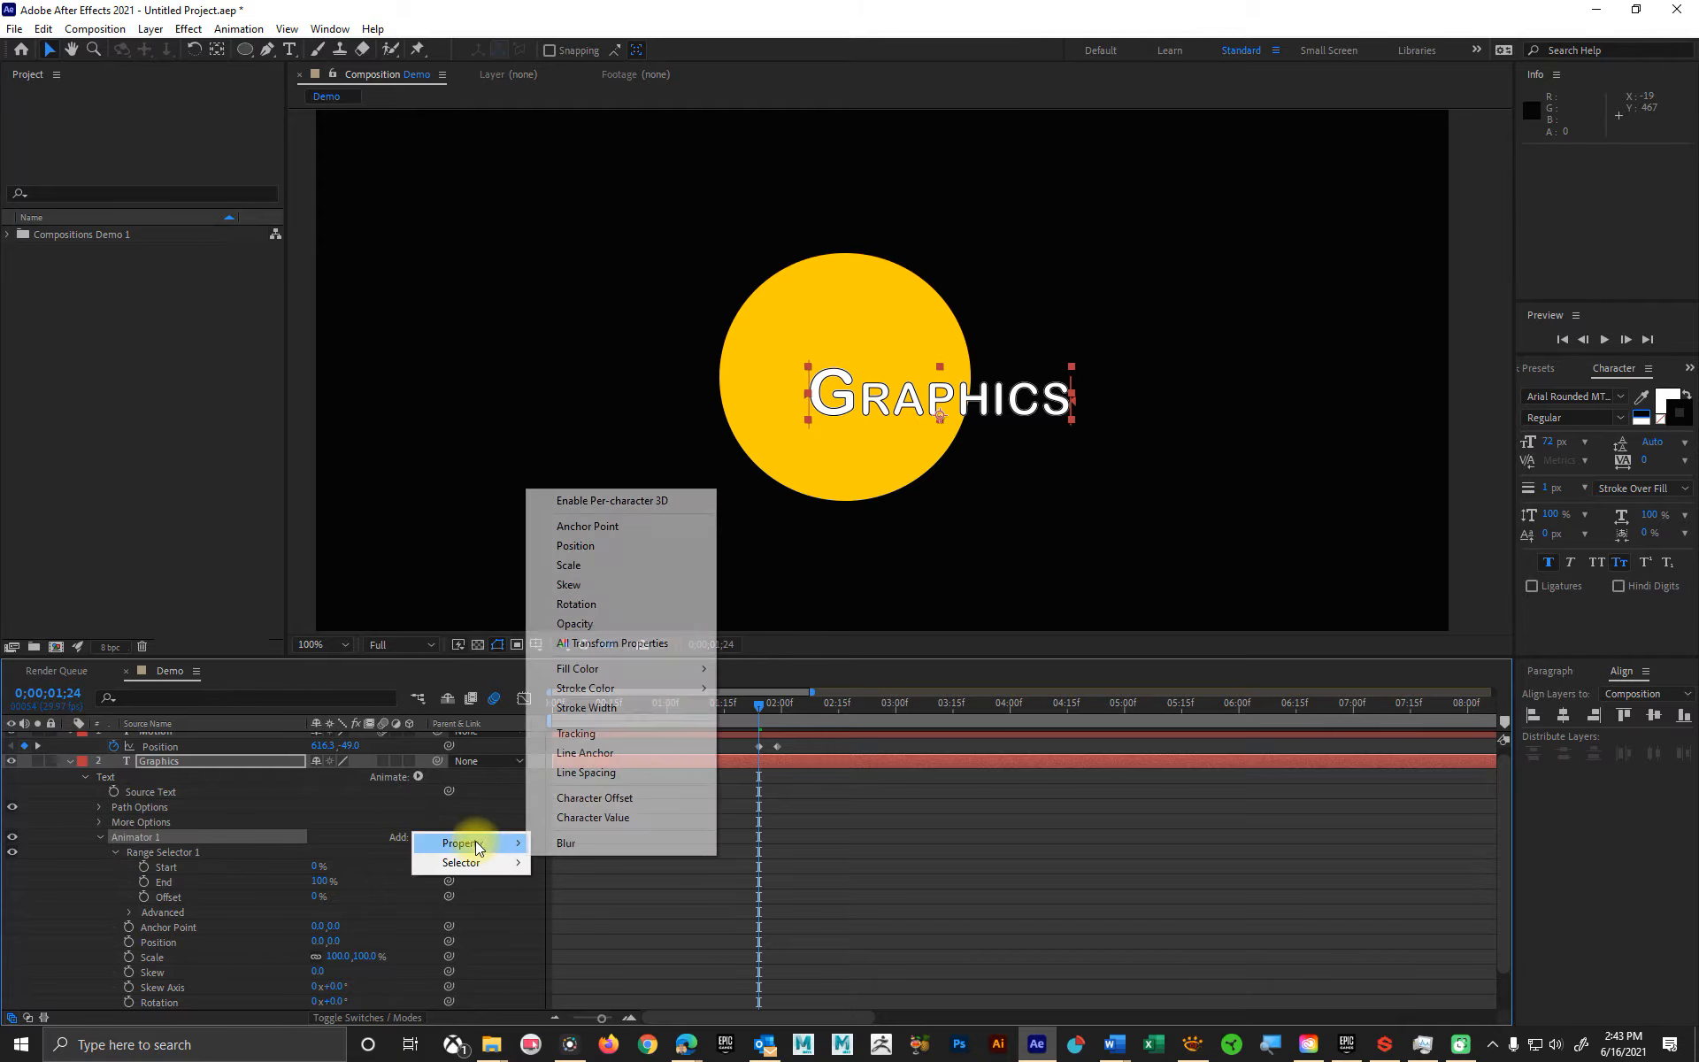
click(446, 681)
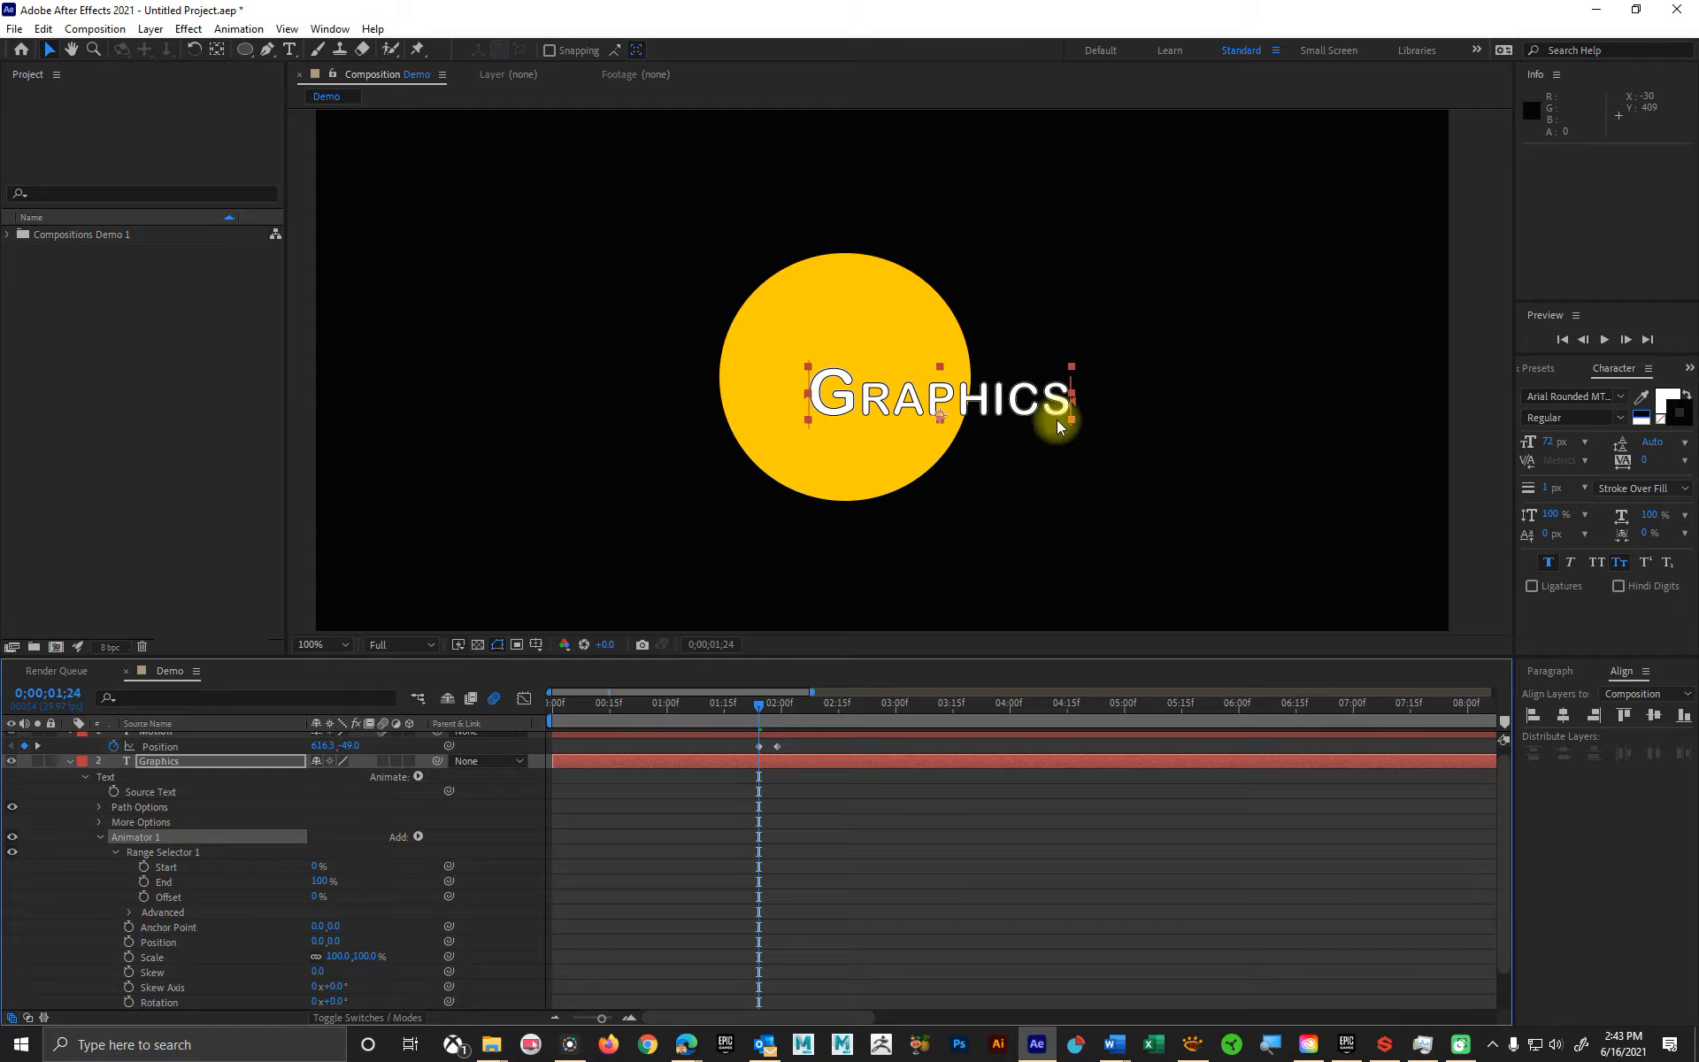
- Set Animator 1's Position to -922.0, 0.0 to move the Graphics text off the composition's left side
scroll(811, 427, down, 1)
scroll(810, 427, up, 1)
scroll(205, 940, down, 1)
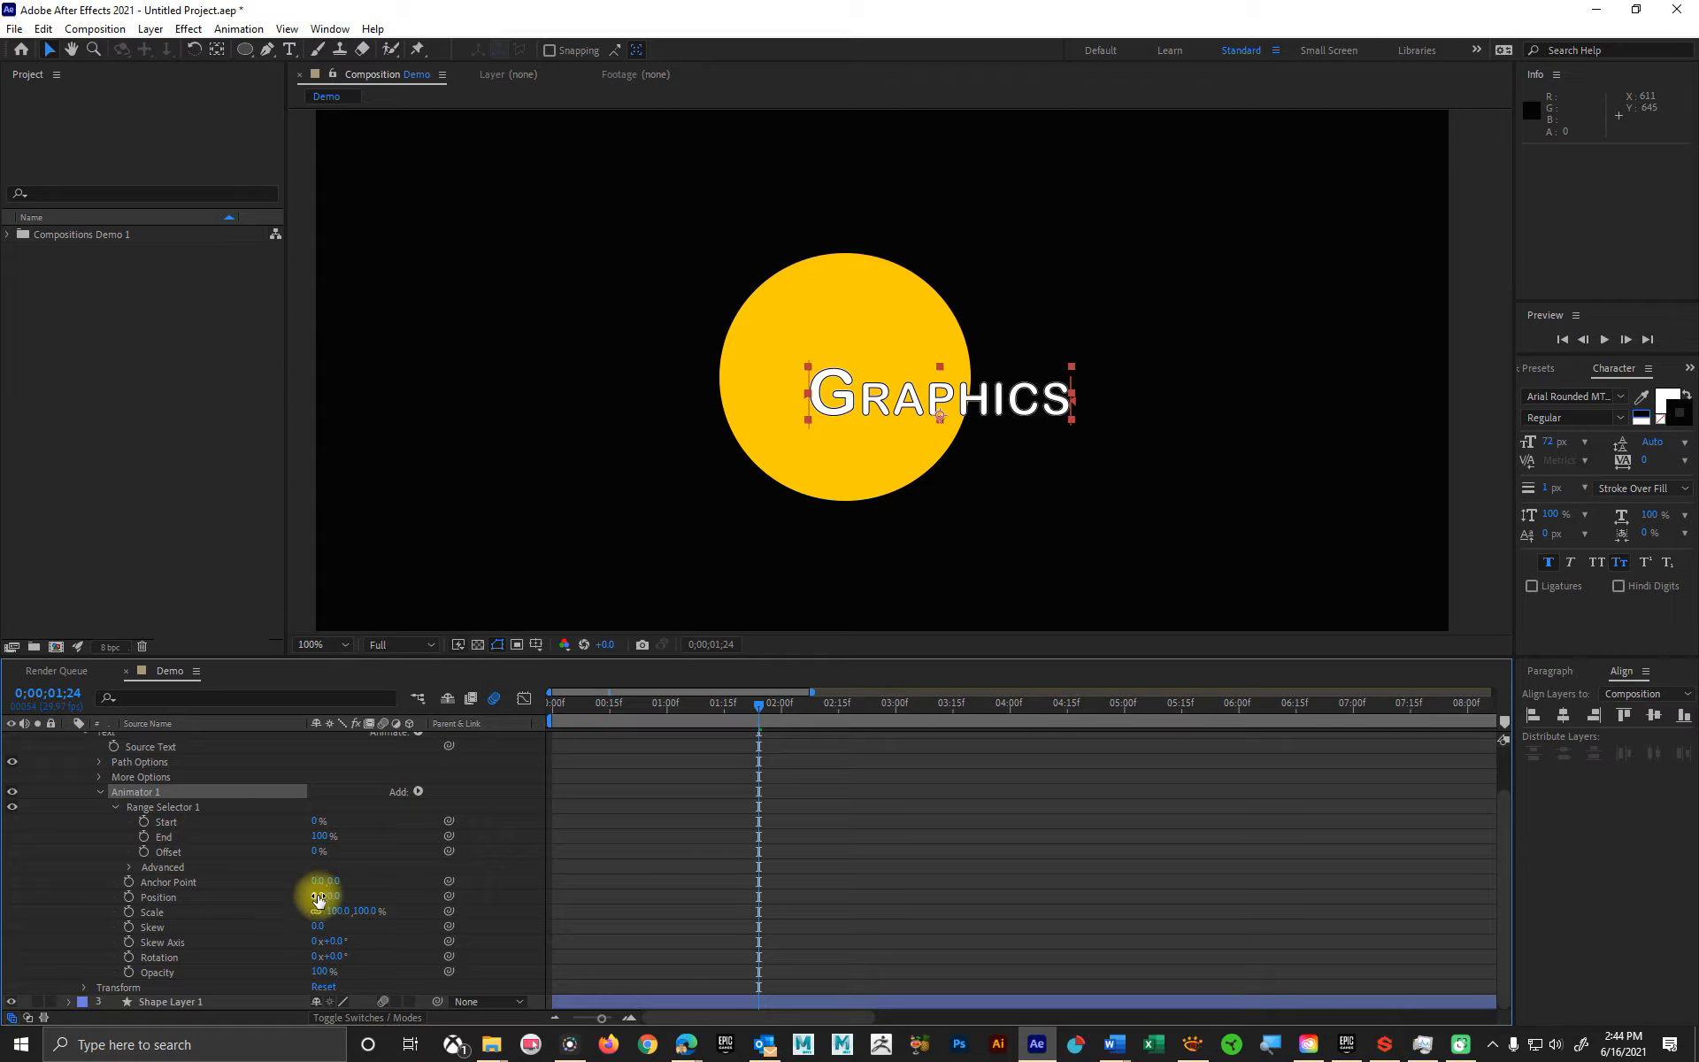
drag(317, 898, 15, 895)
drag(328, 900, 6, 900)
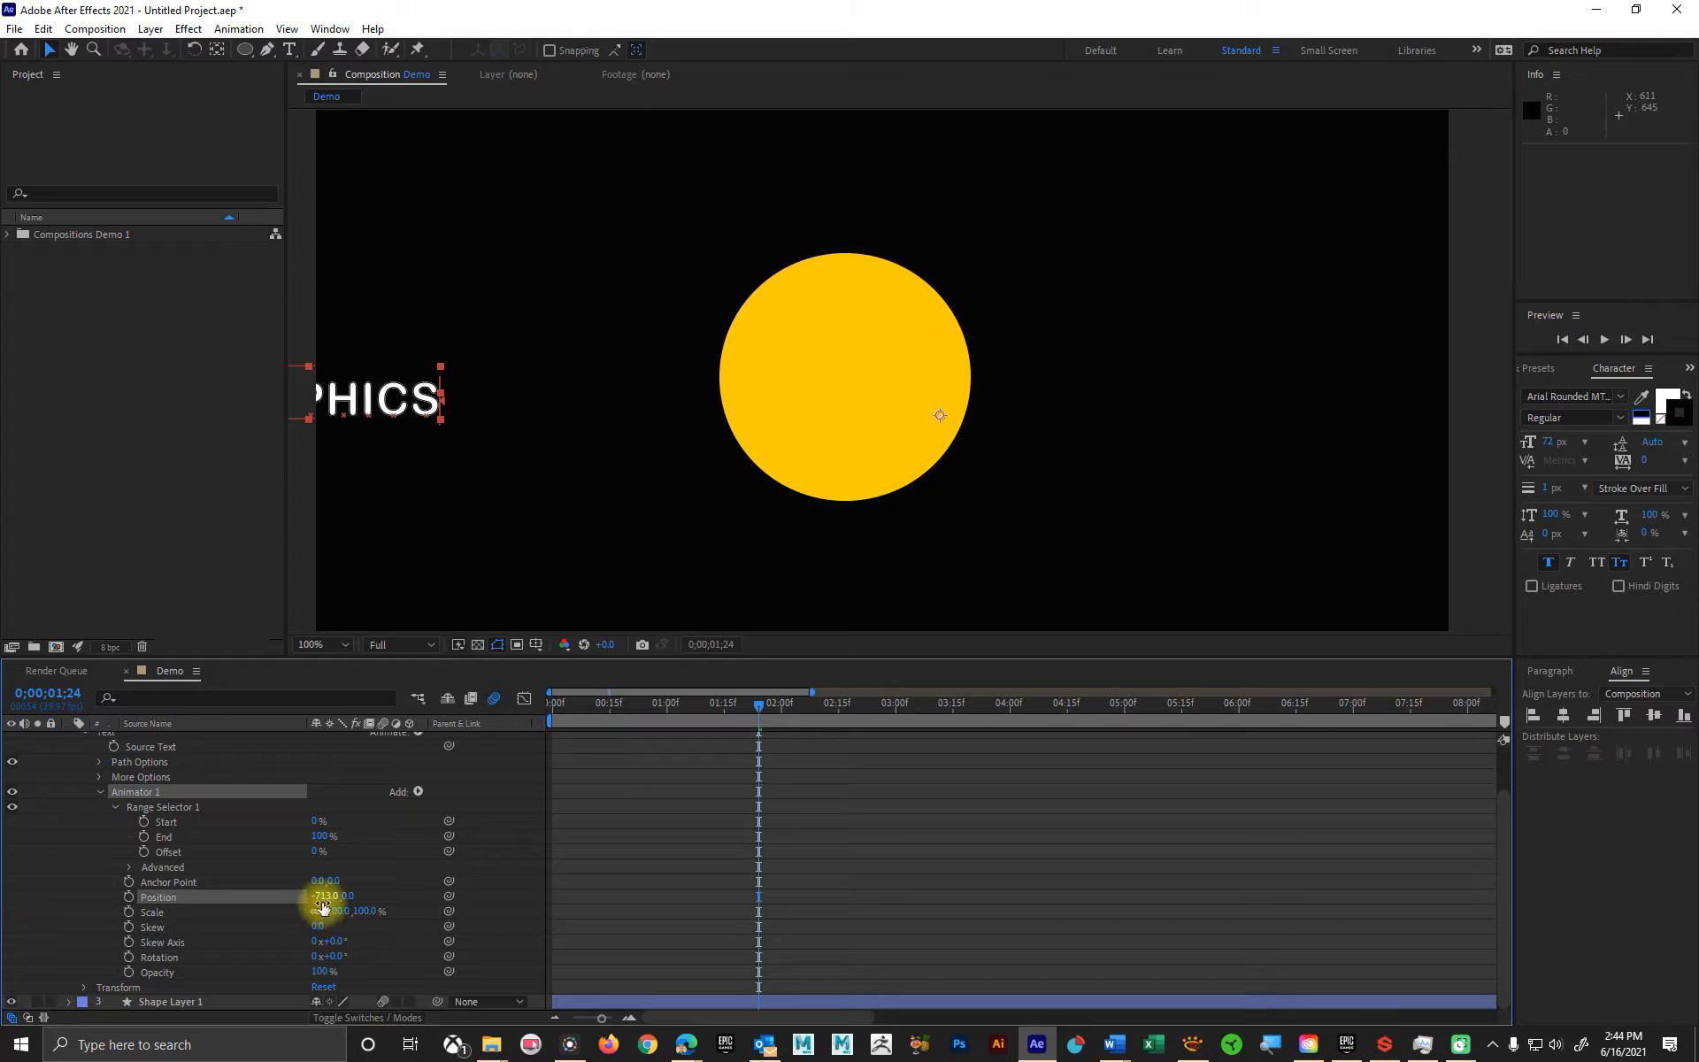
drag(327, 899, 141, 900)
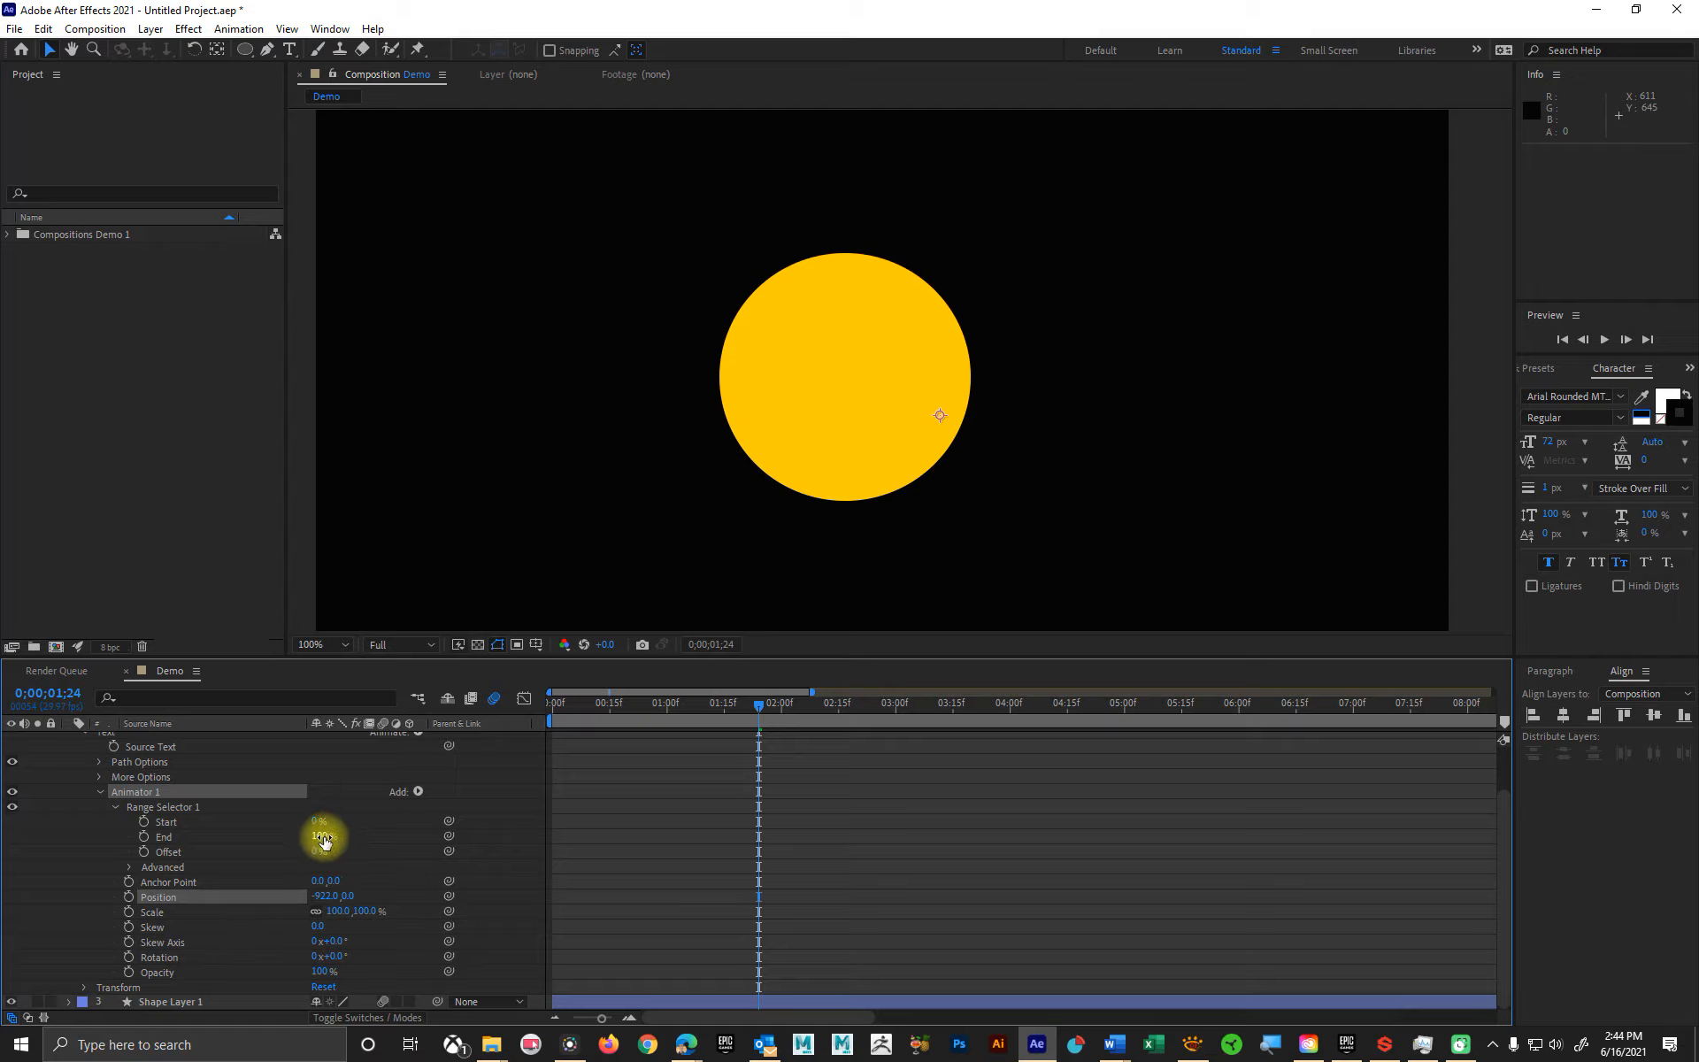
- Try adjusting the End percentage of Animator 1's Range Selector 1
scroll(698, 587, down, 1)
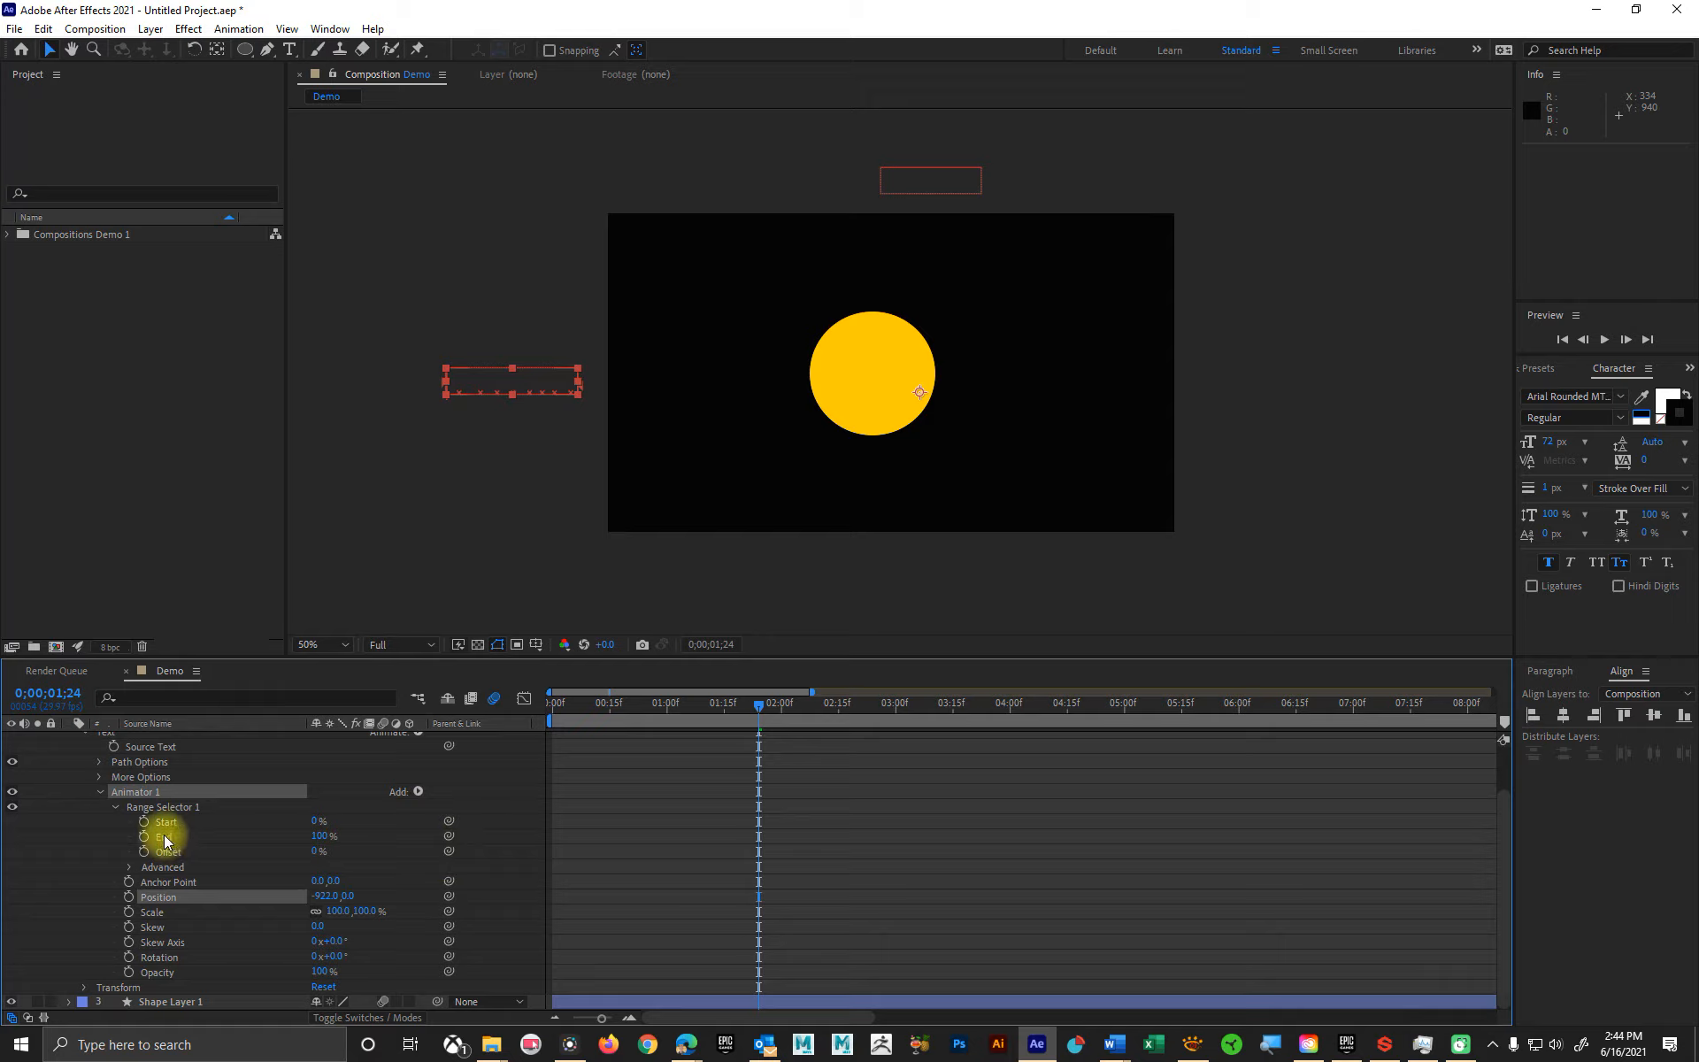
mouse_move(324, 838)
mouse_down()
mouse_move(220, 840)
mouse_move(326, 838)
mouse_up()
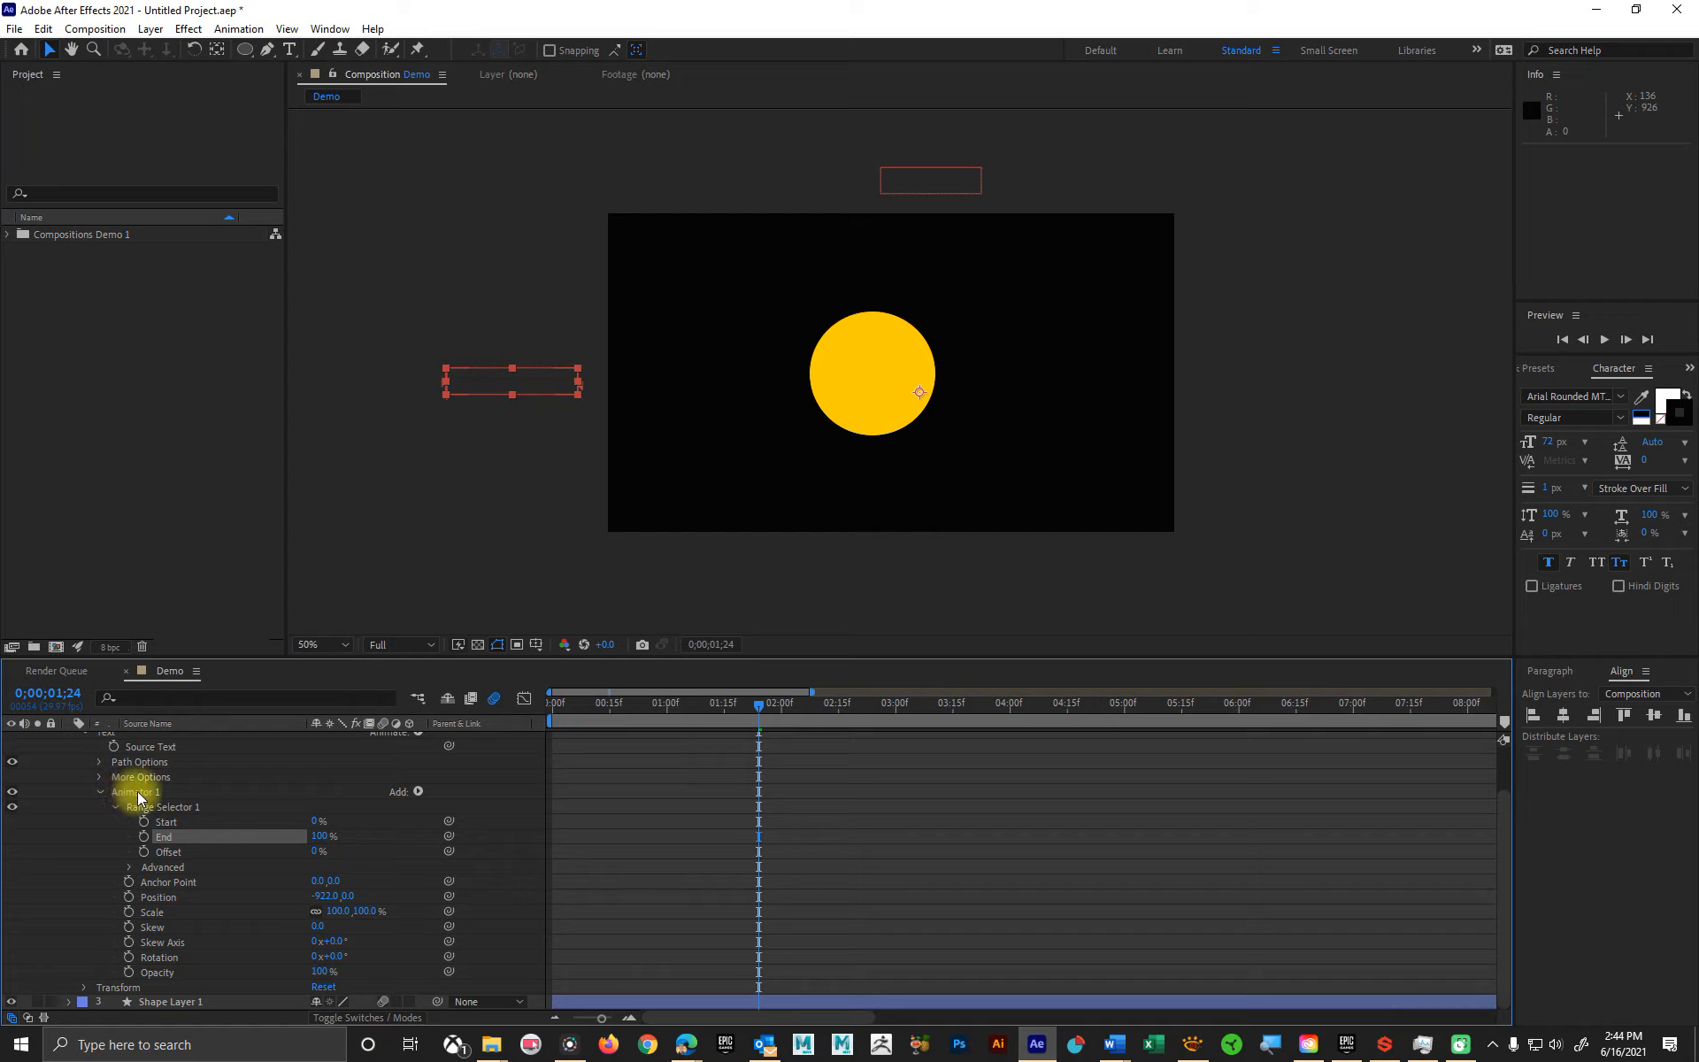
- Review the properties that the Graphics text's Animate options offer for a text animator
scroll(425, 764, up, 1)
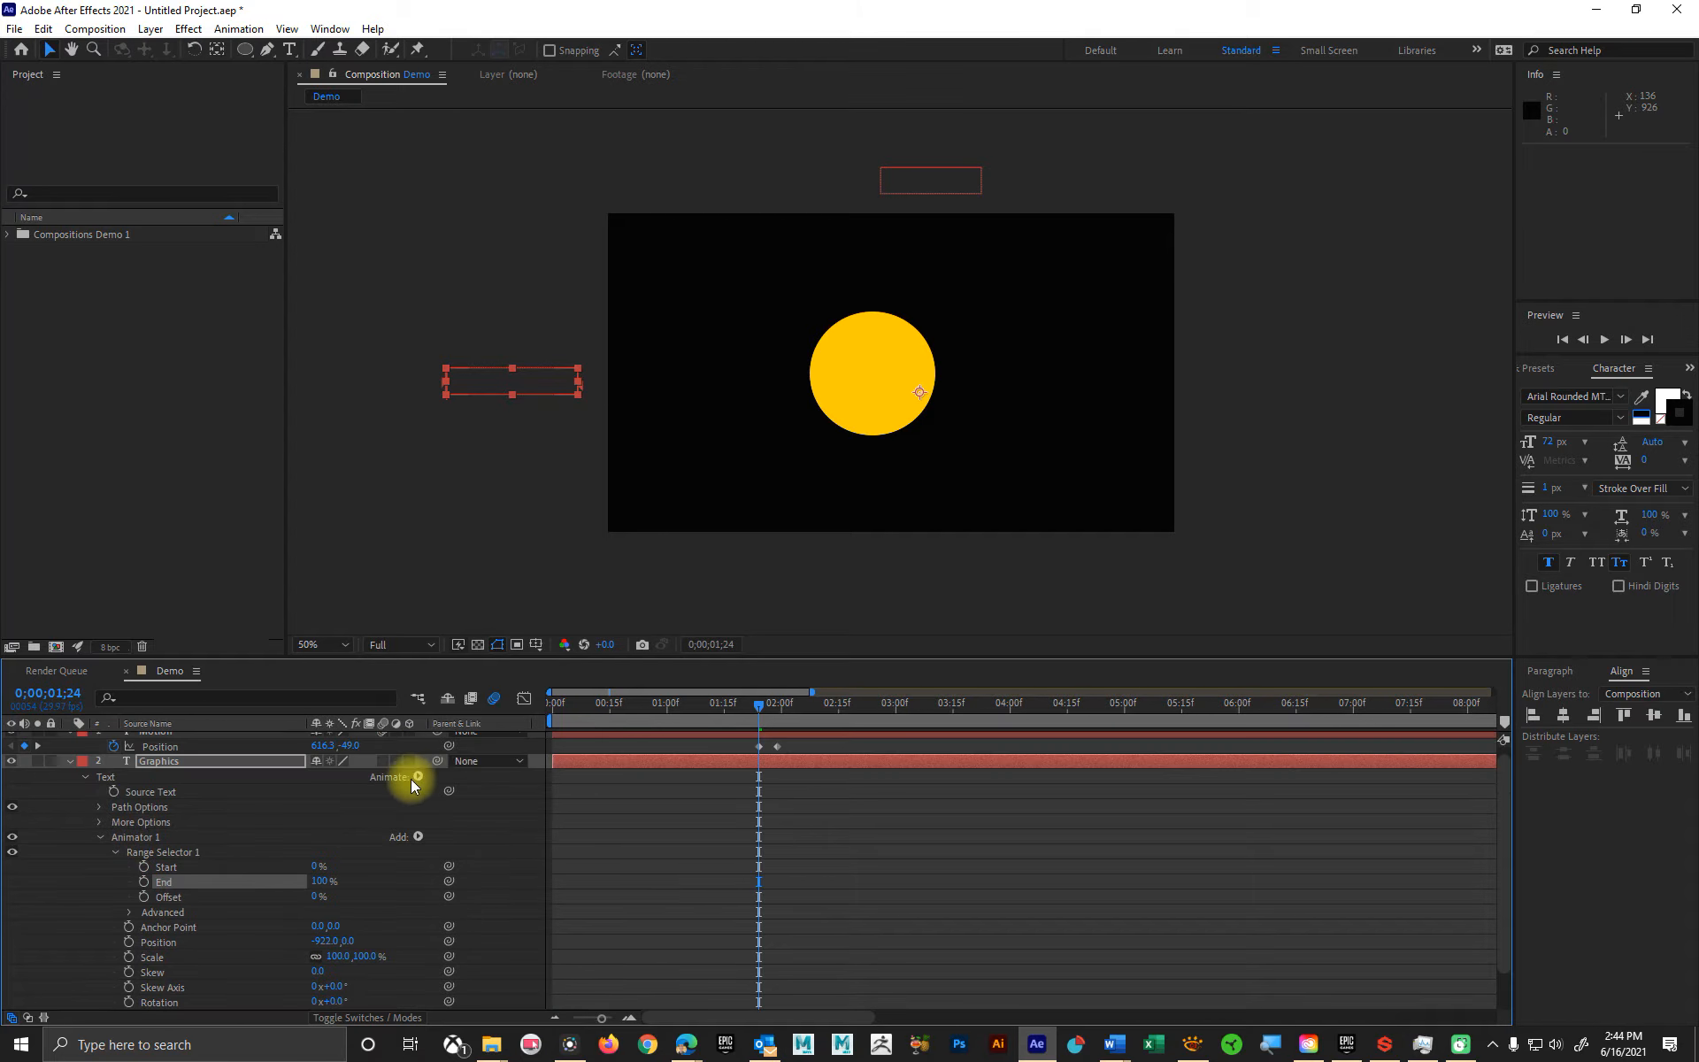
click(410, 779)
click(419, 776)
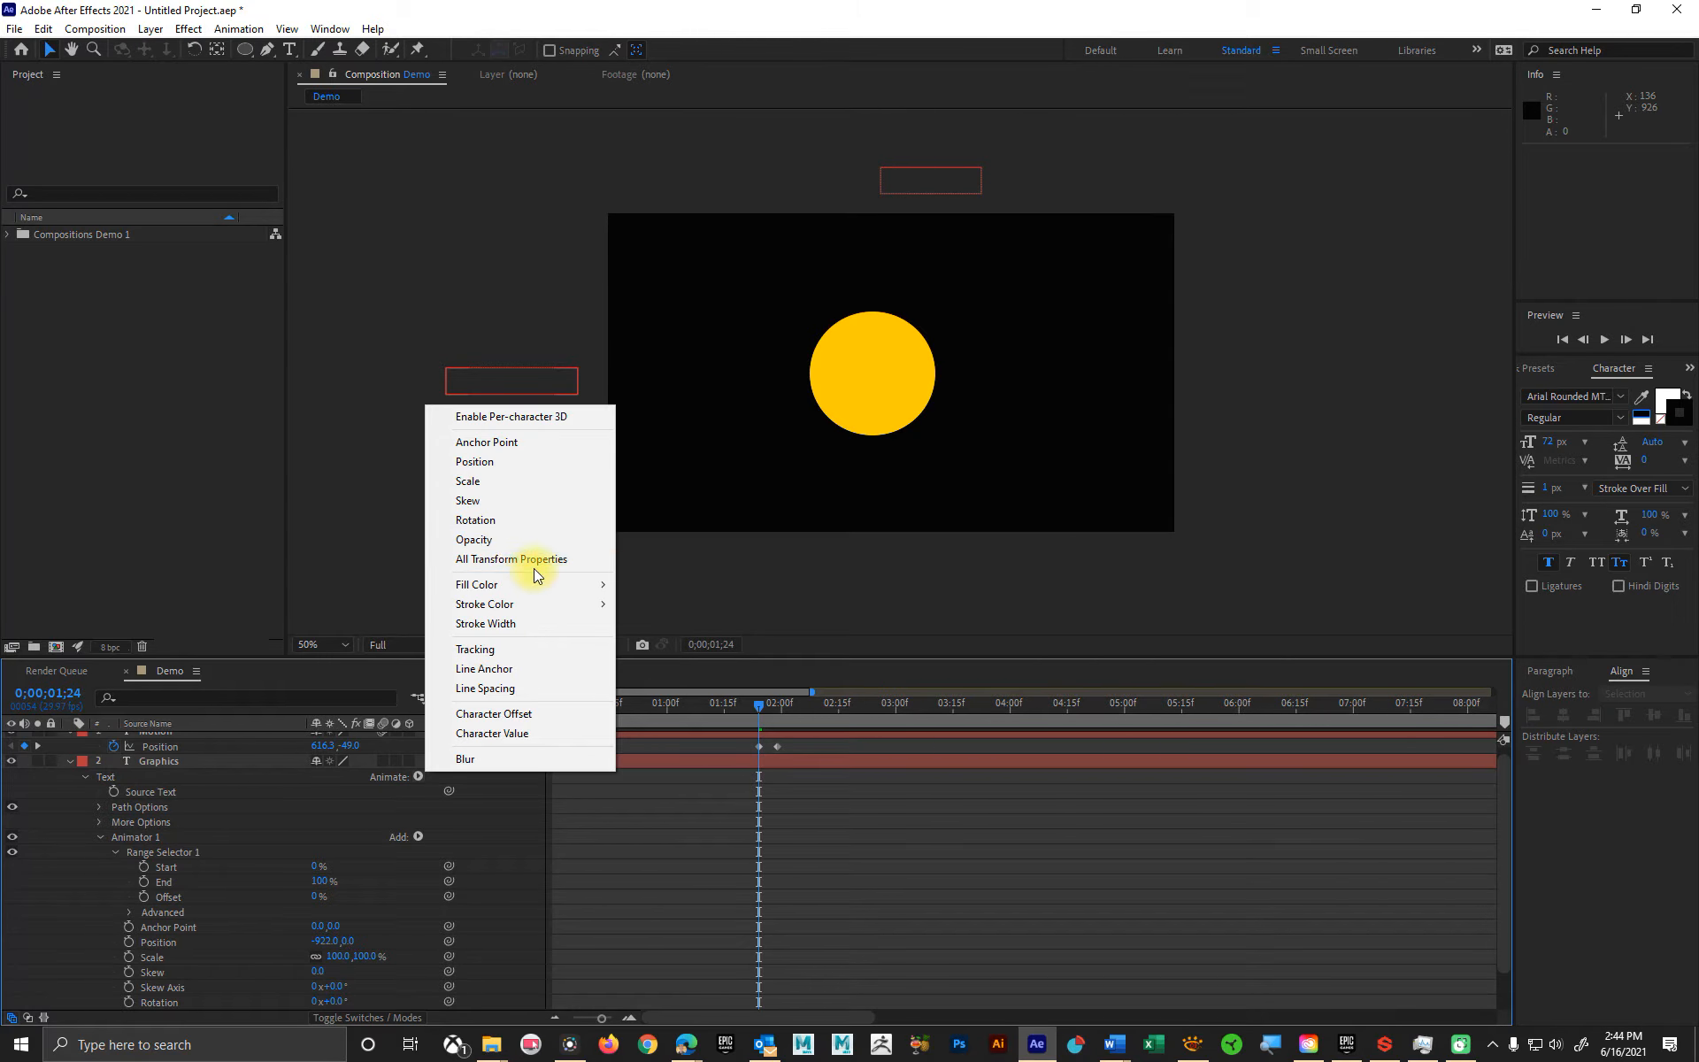
click(396, 570)
- Set Animator 1's Position to -884.0, 0.0 on the Graphics text
scroll(283, 790, down, 1)
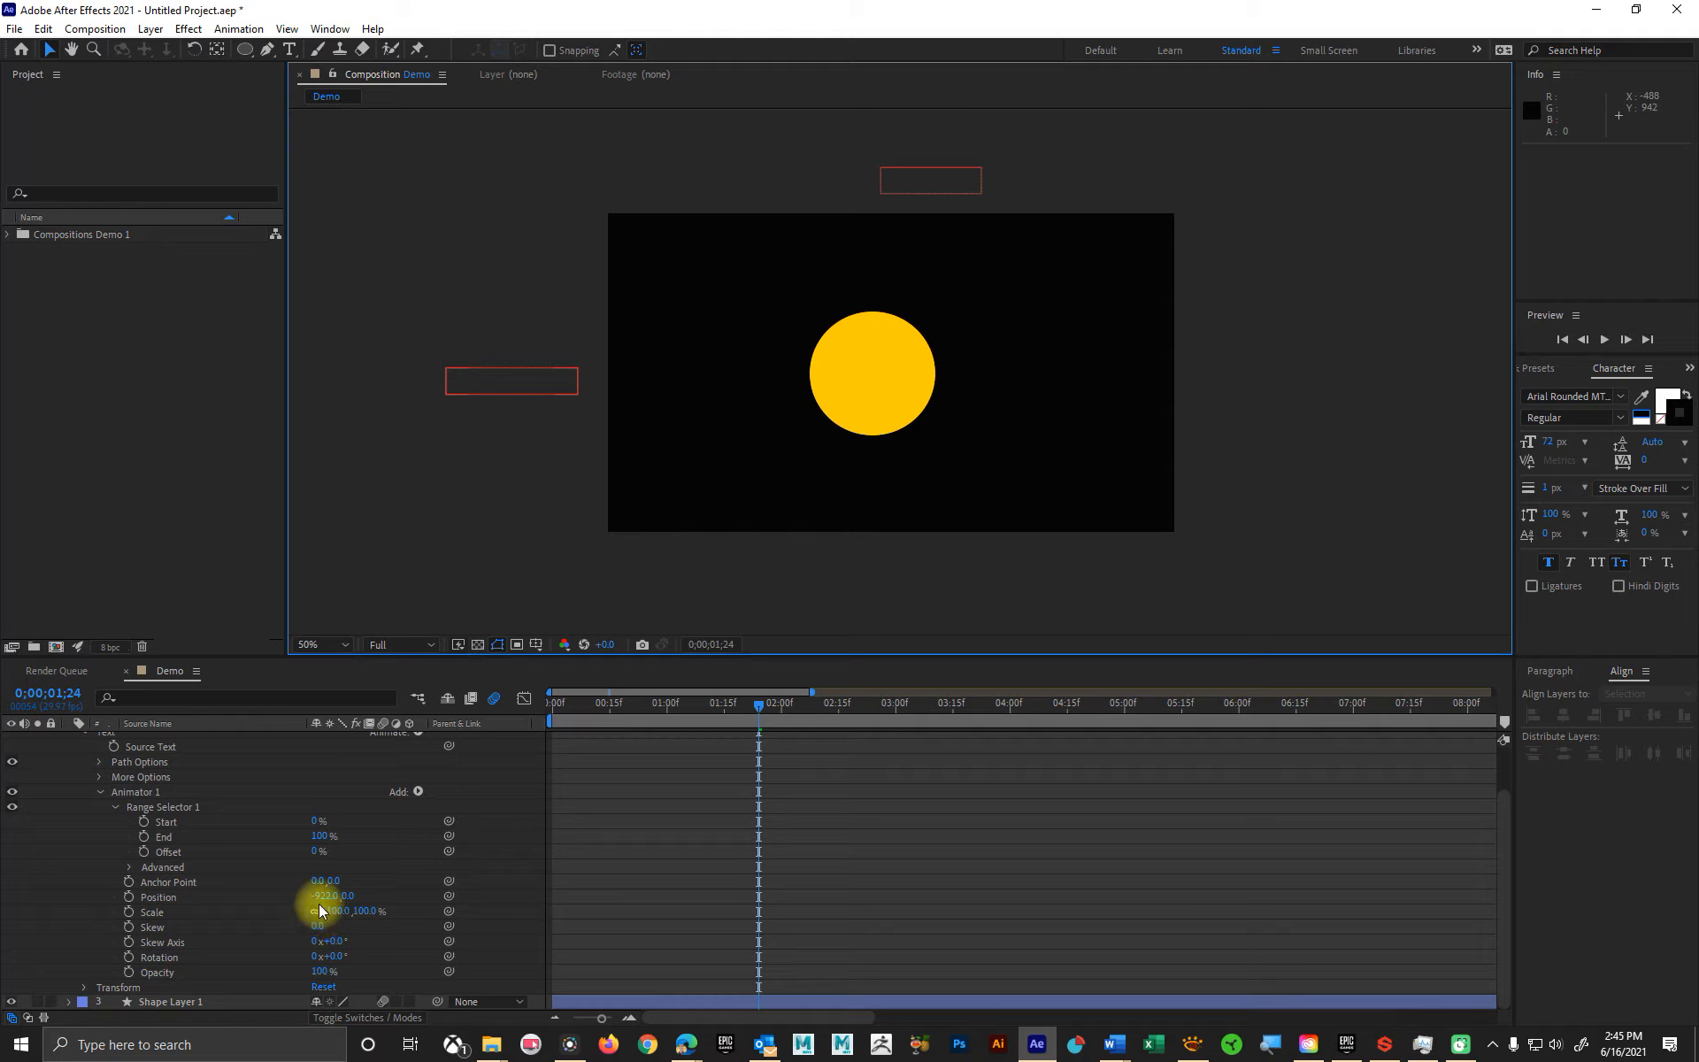
mouse_move(321, 896)
mouse_down()
mouse_move(600, 886)
mouse_move(343, 887)
mouse_up()
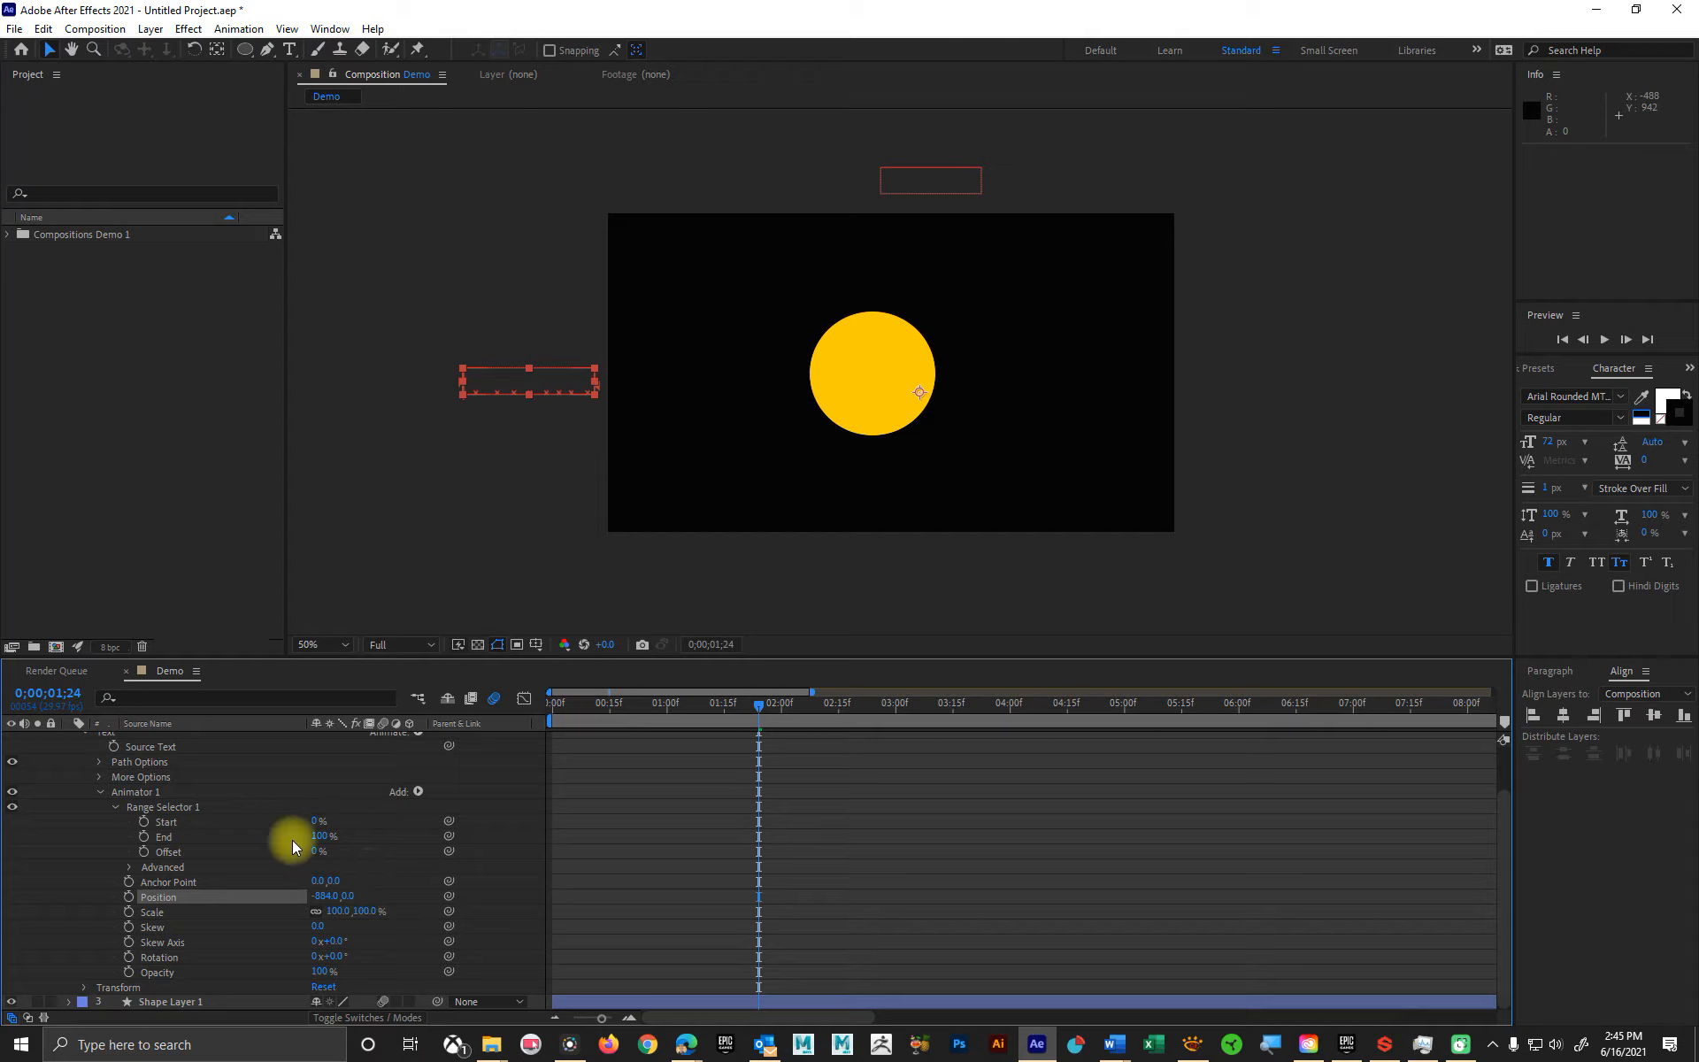
- Try lowering the End of Animator 1's Range Selector 1 to 0% and return it to 100%
click(115, 807)
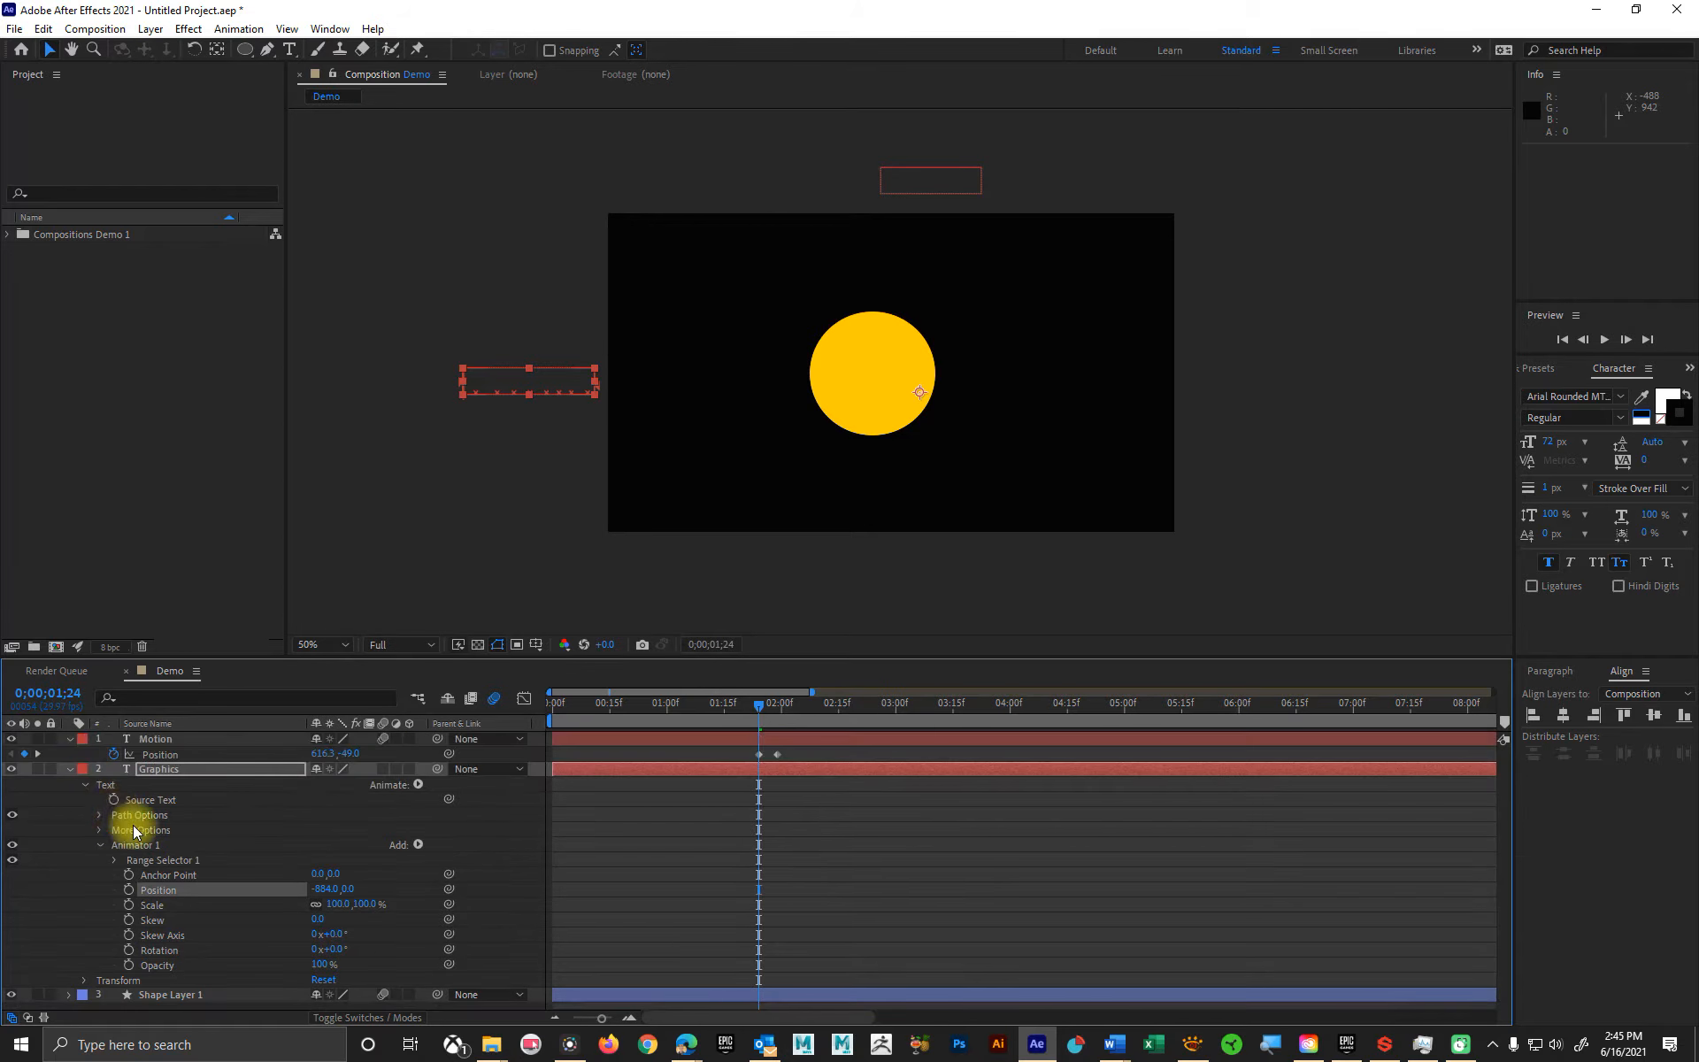
click(115, 860)
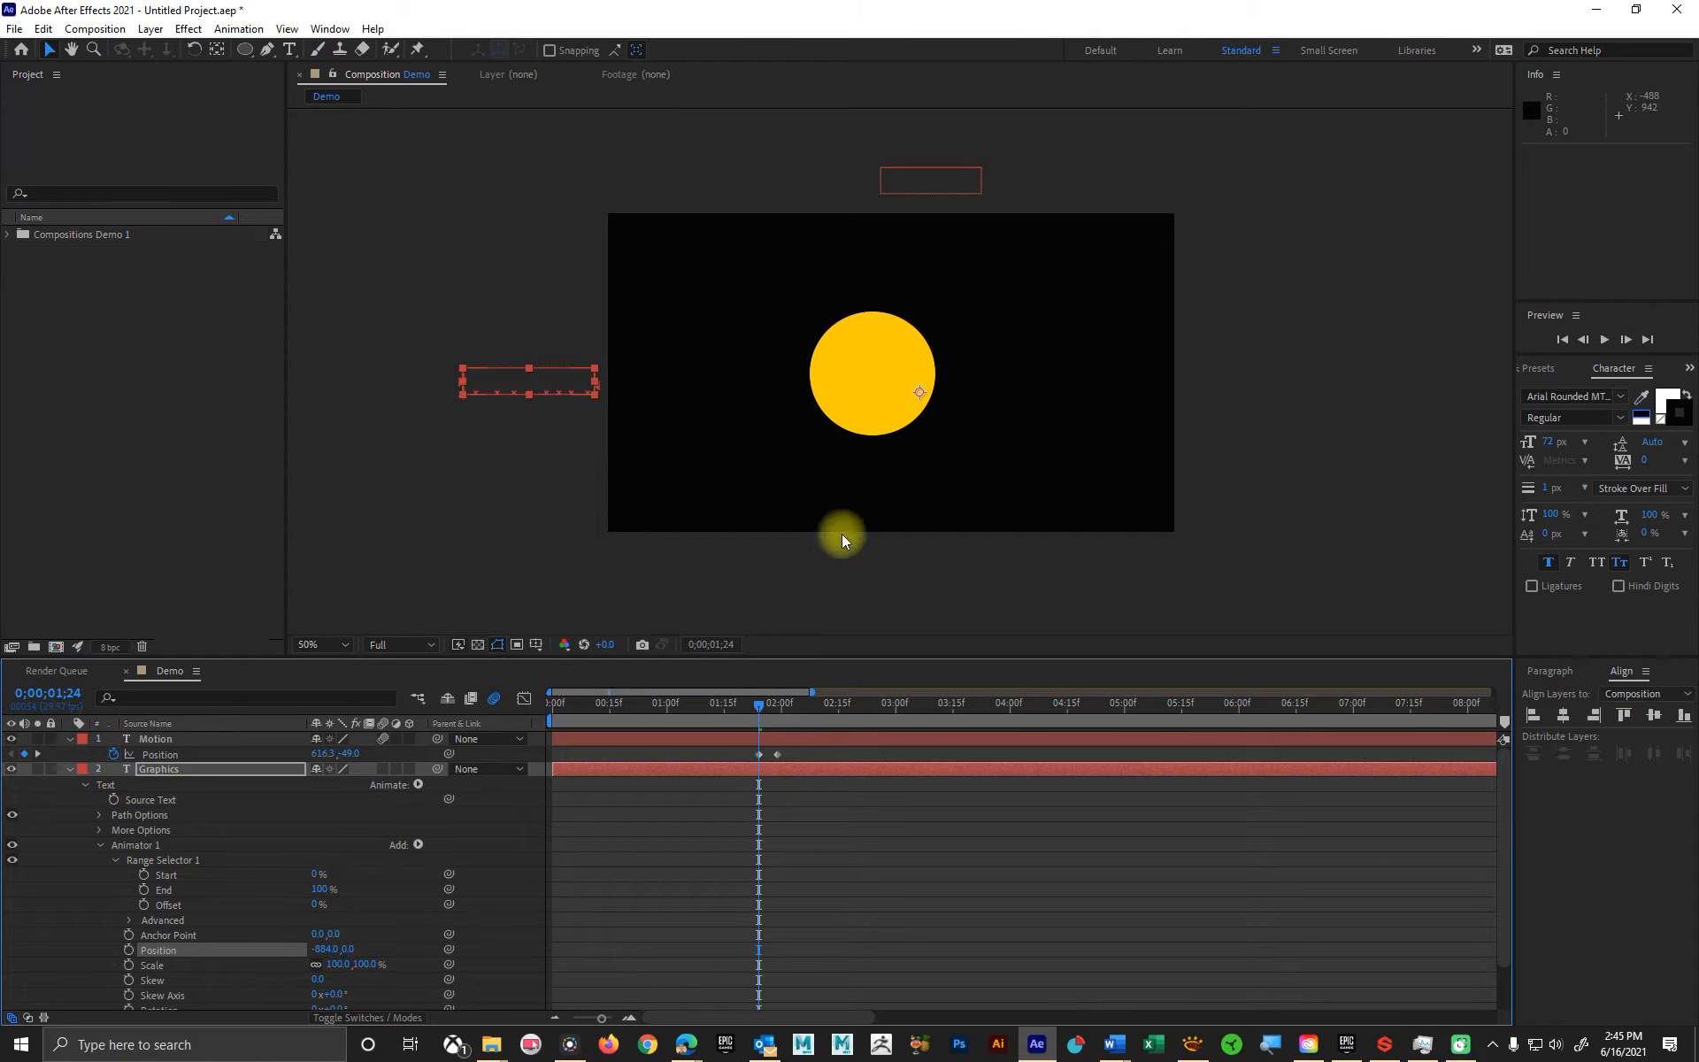
drag(325, 896, 188, 898)
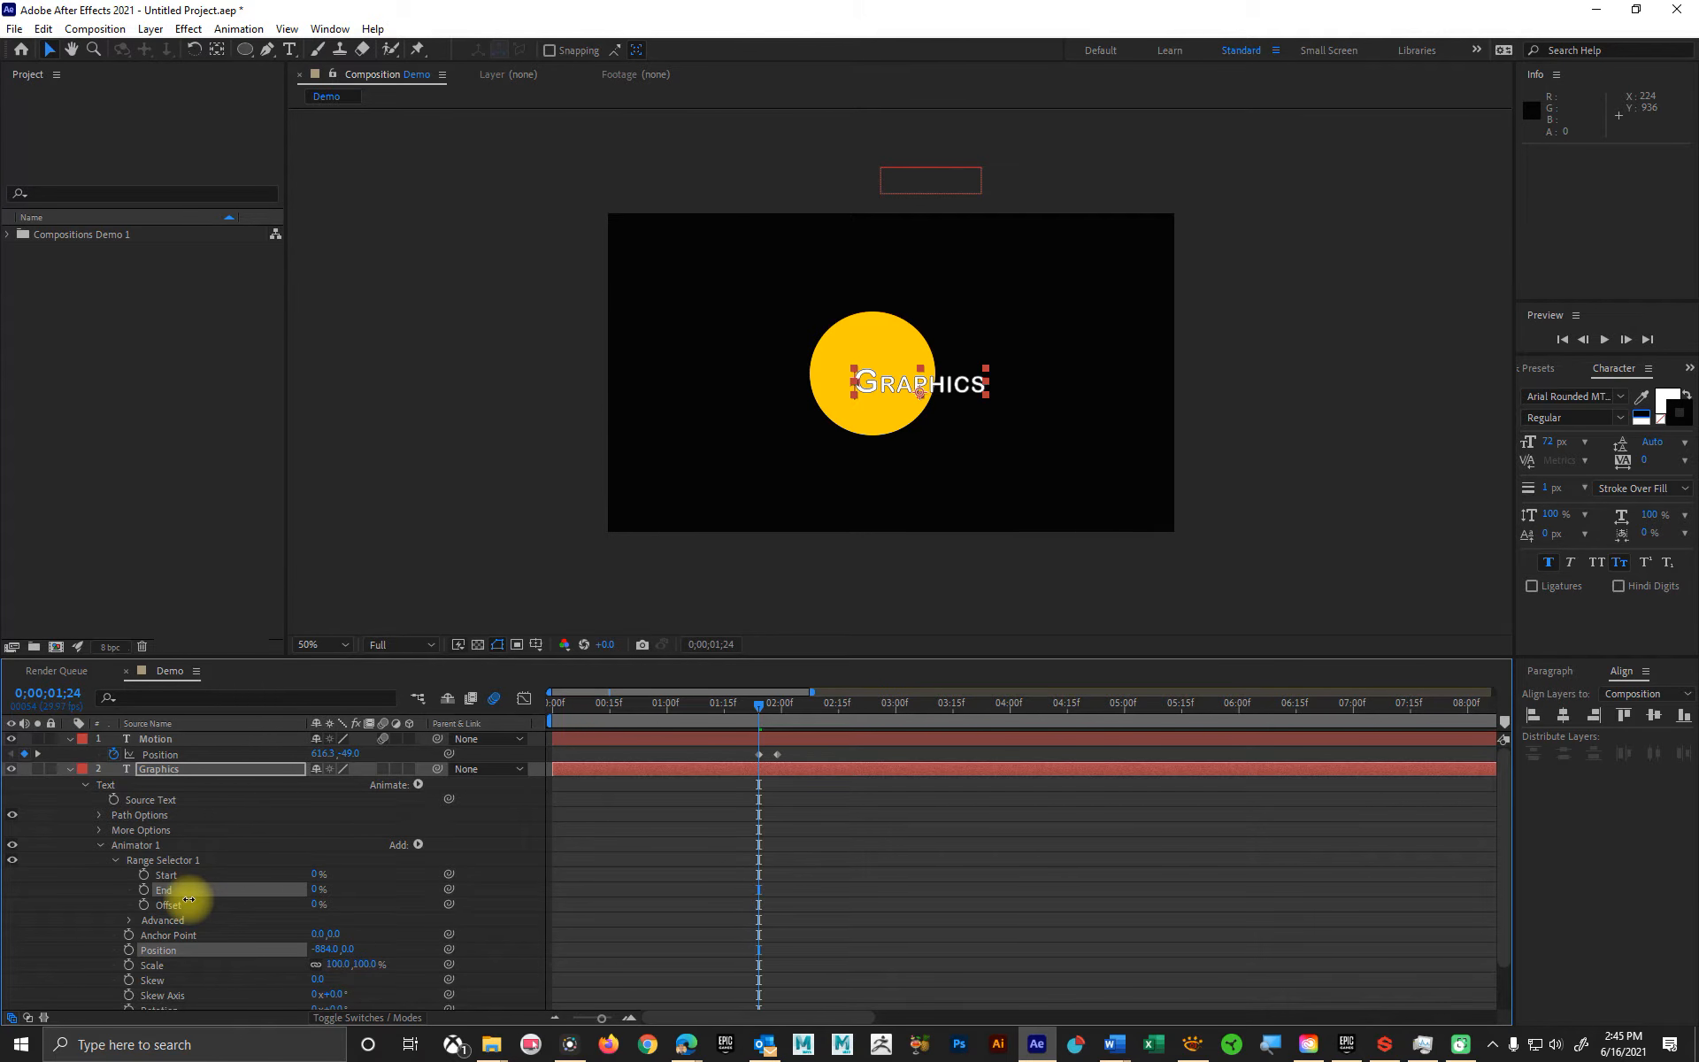
drag(188, 898, 350, 889)
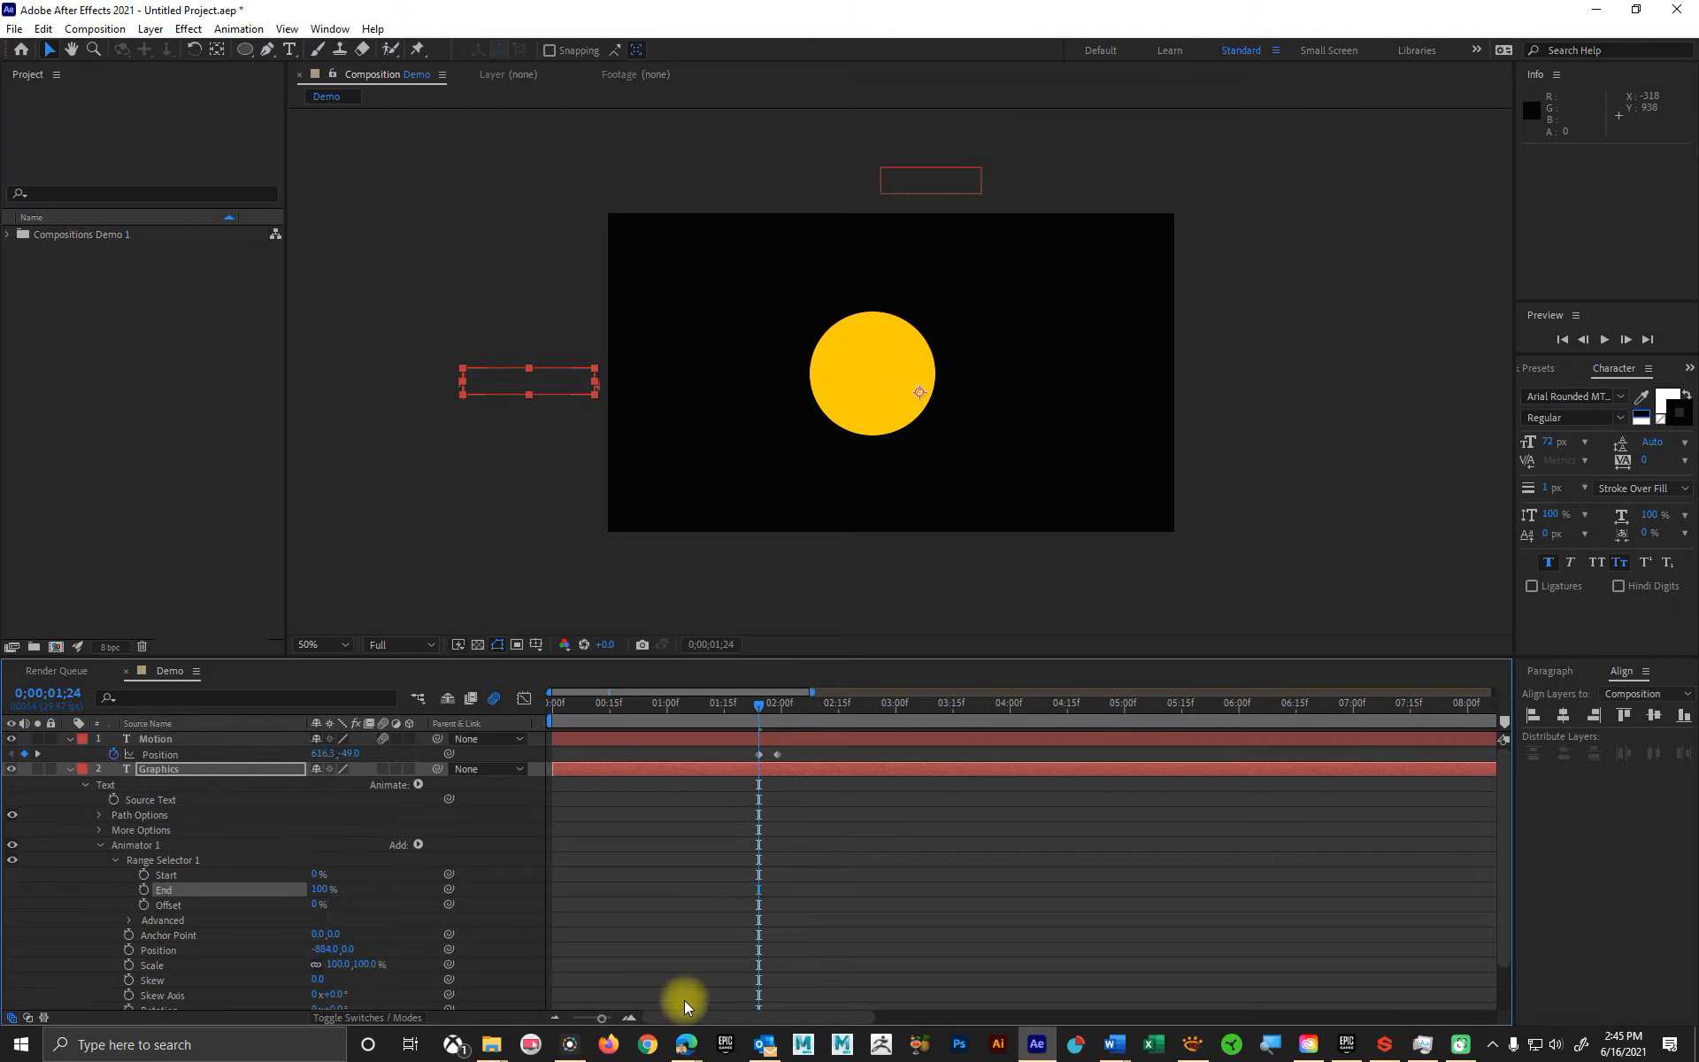
- Keyframe Range Selector 1's End from 100% at 0;00;01;13 to 0% at 0;00;01;24
scroll(679, 965, down, 1)
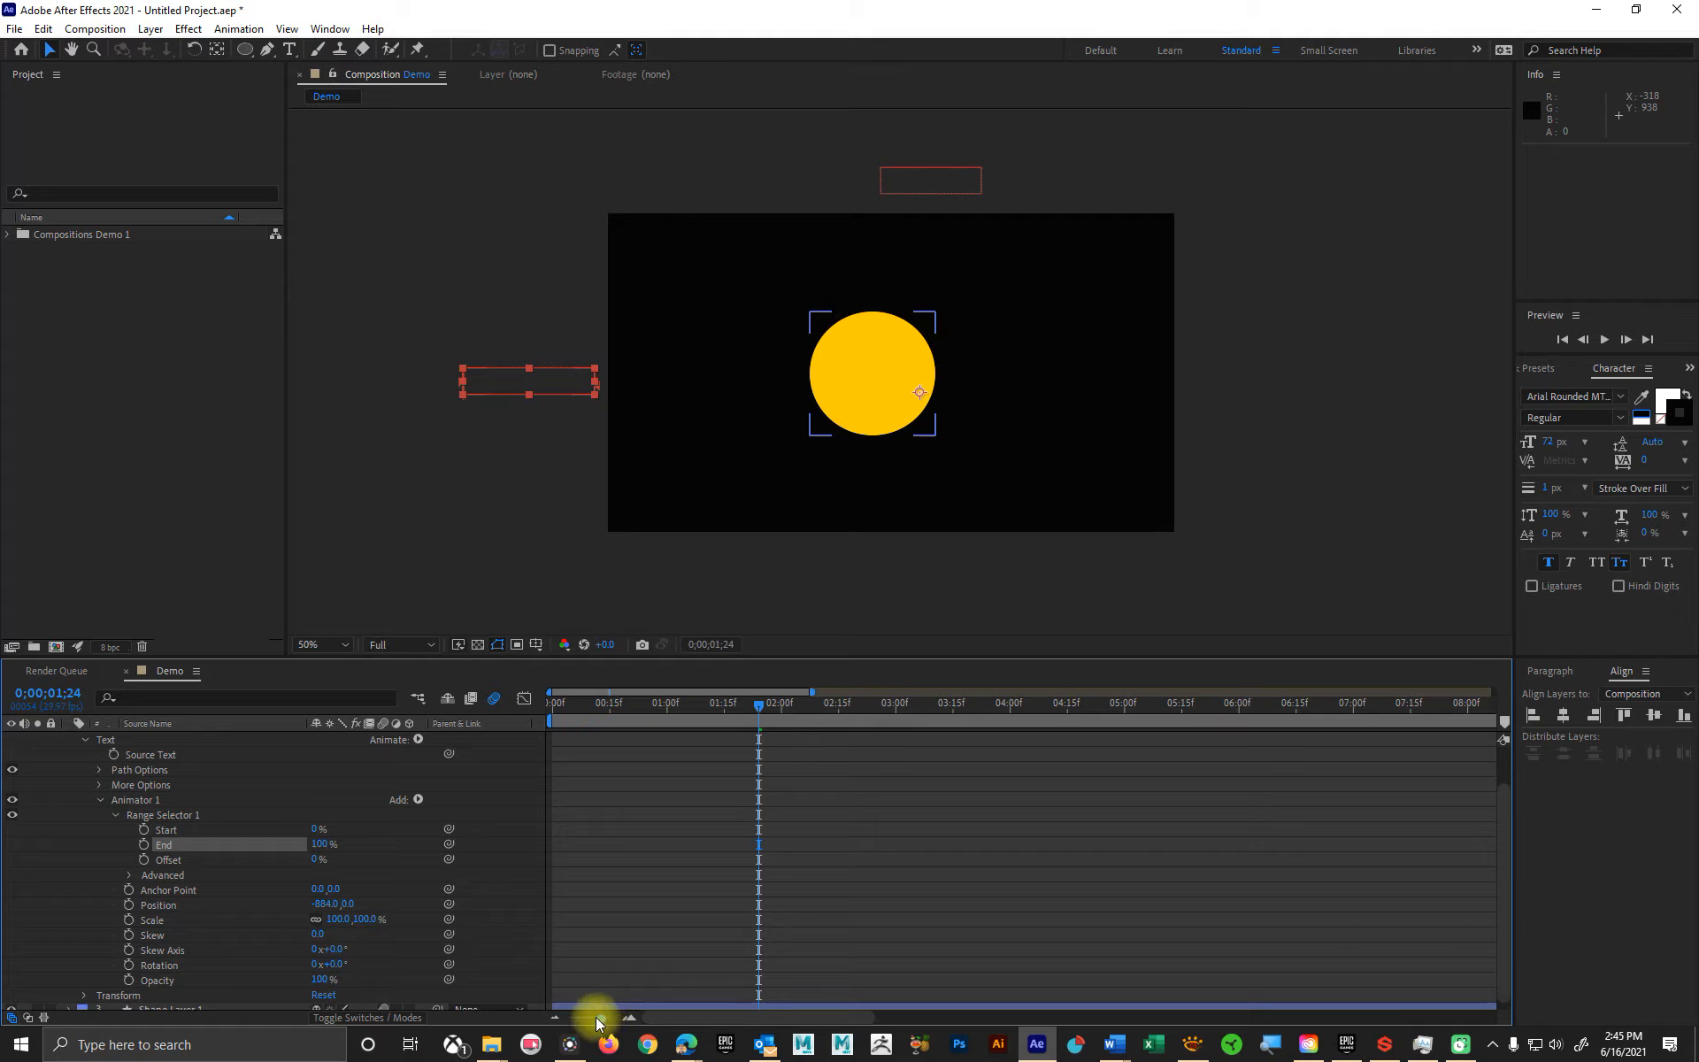
drag(759, 705, 715, 706)
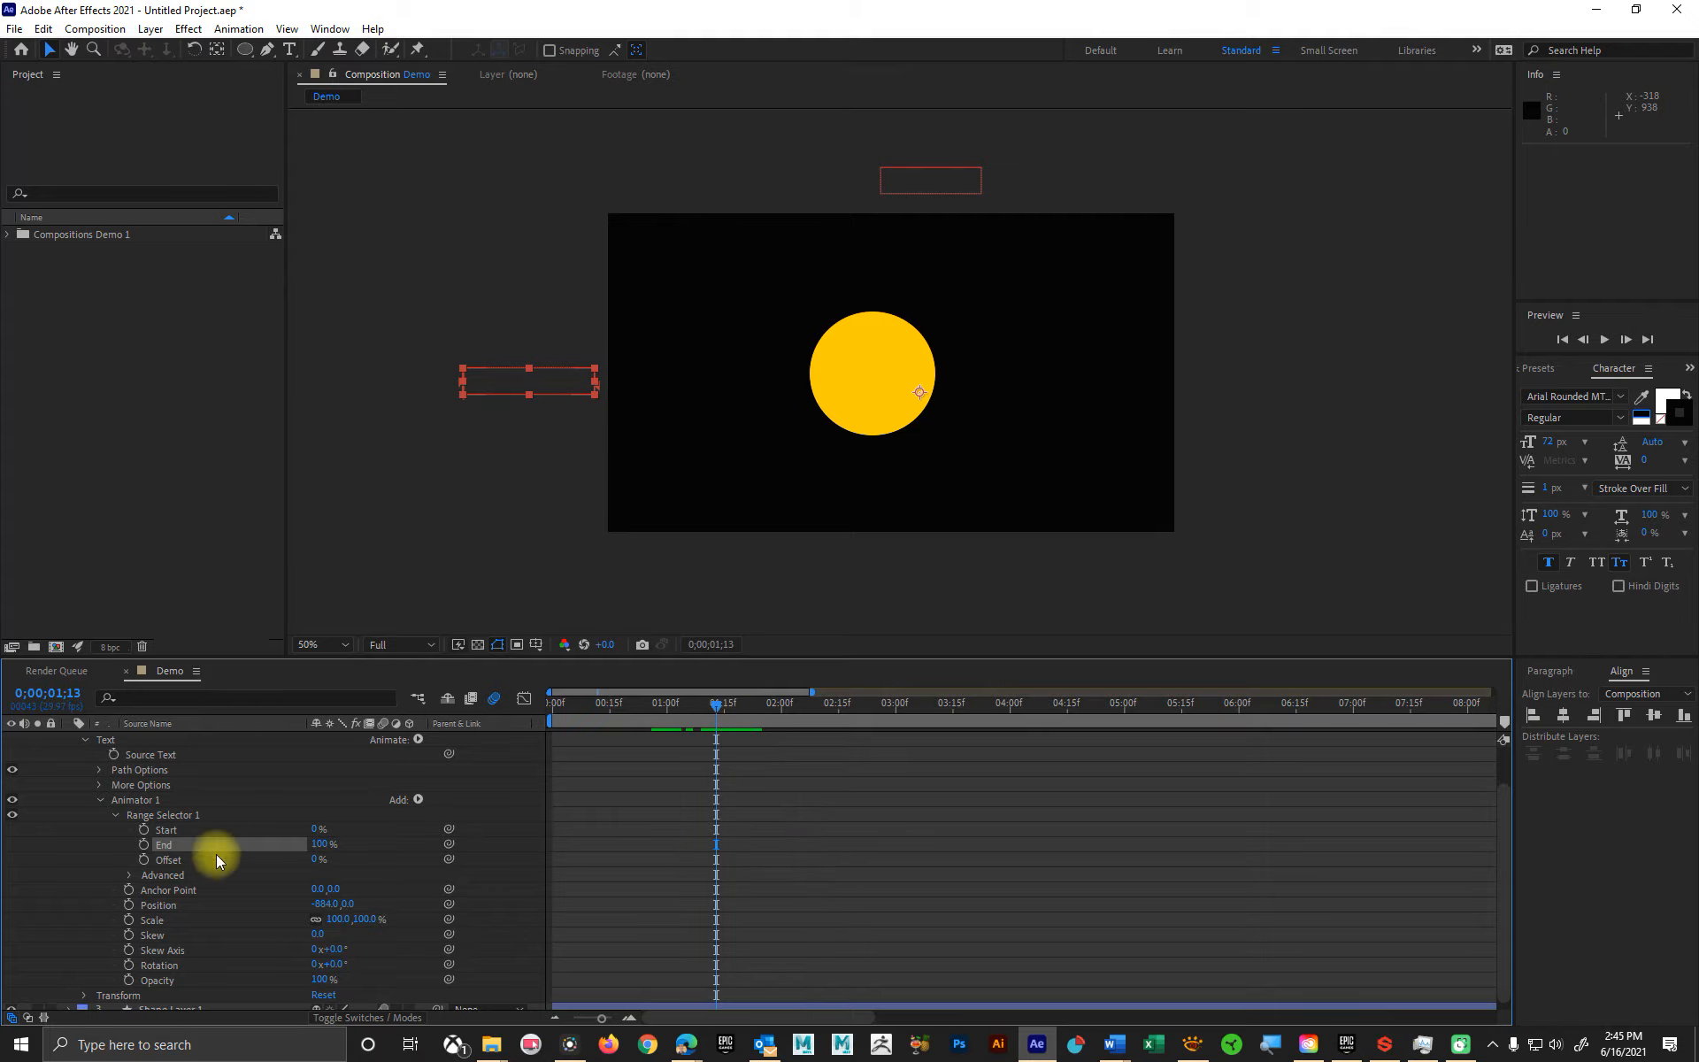
click(145, 846)
drag(719, 708, 761, 703)
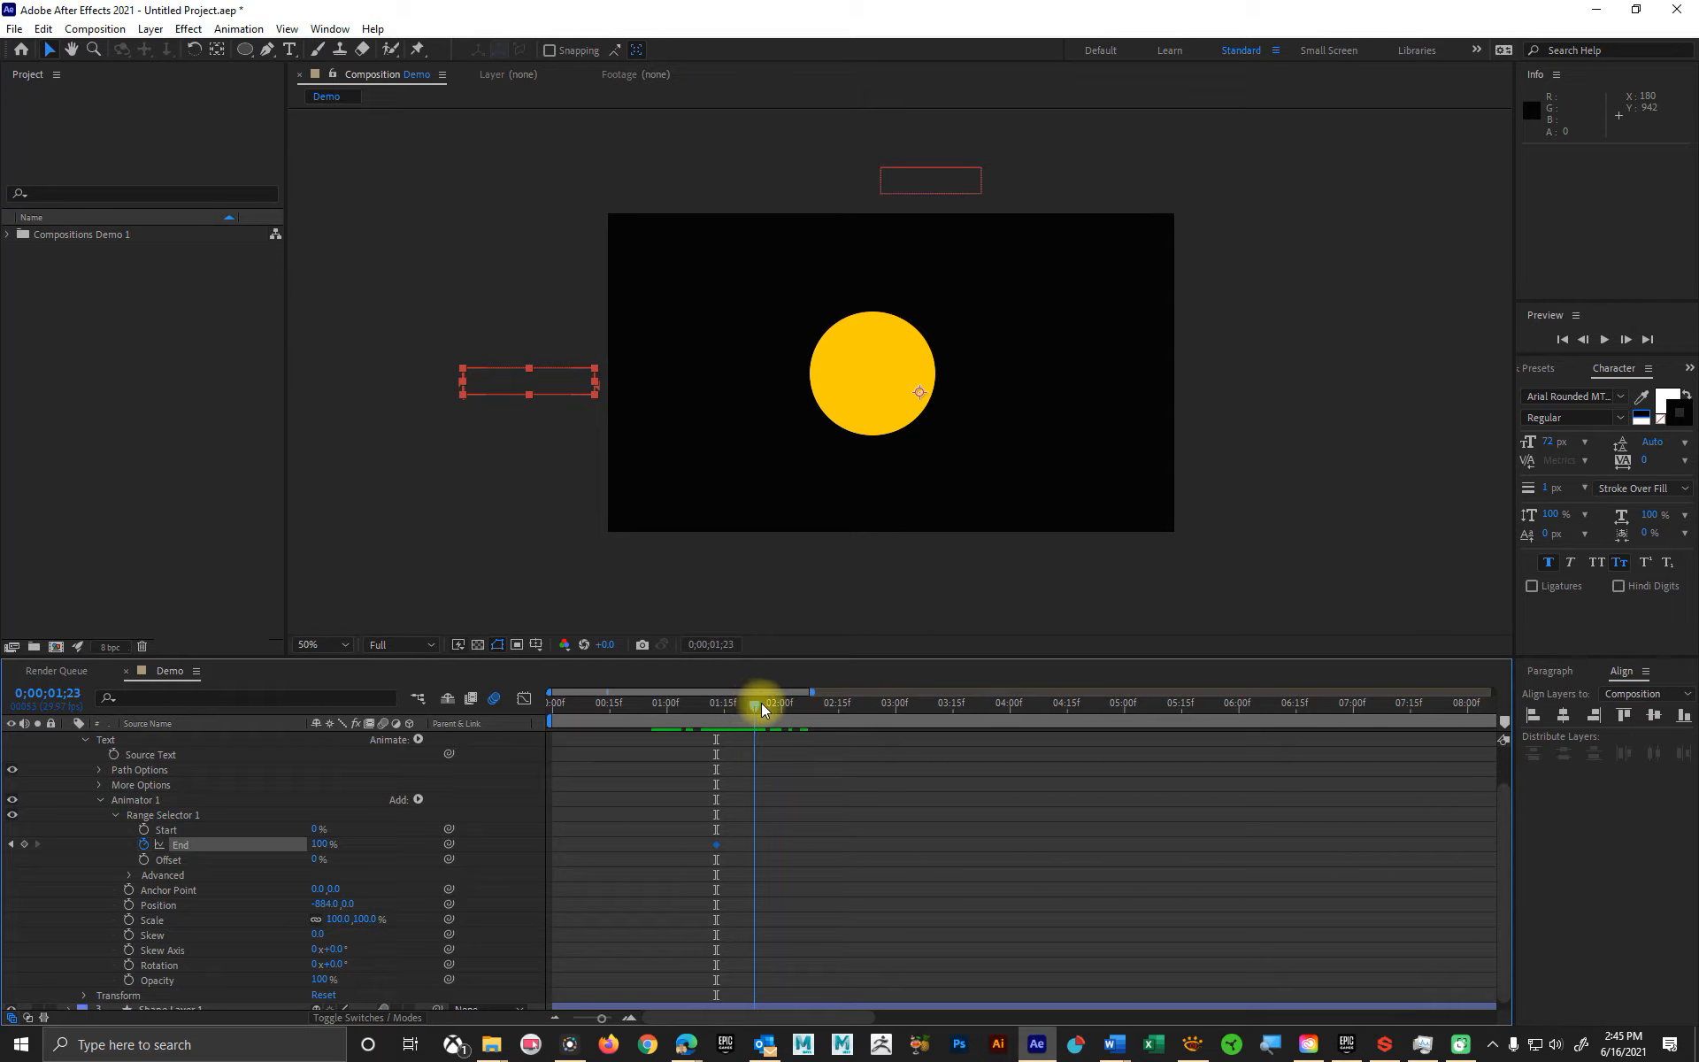
scroll(846, 800, up, 1)
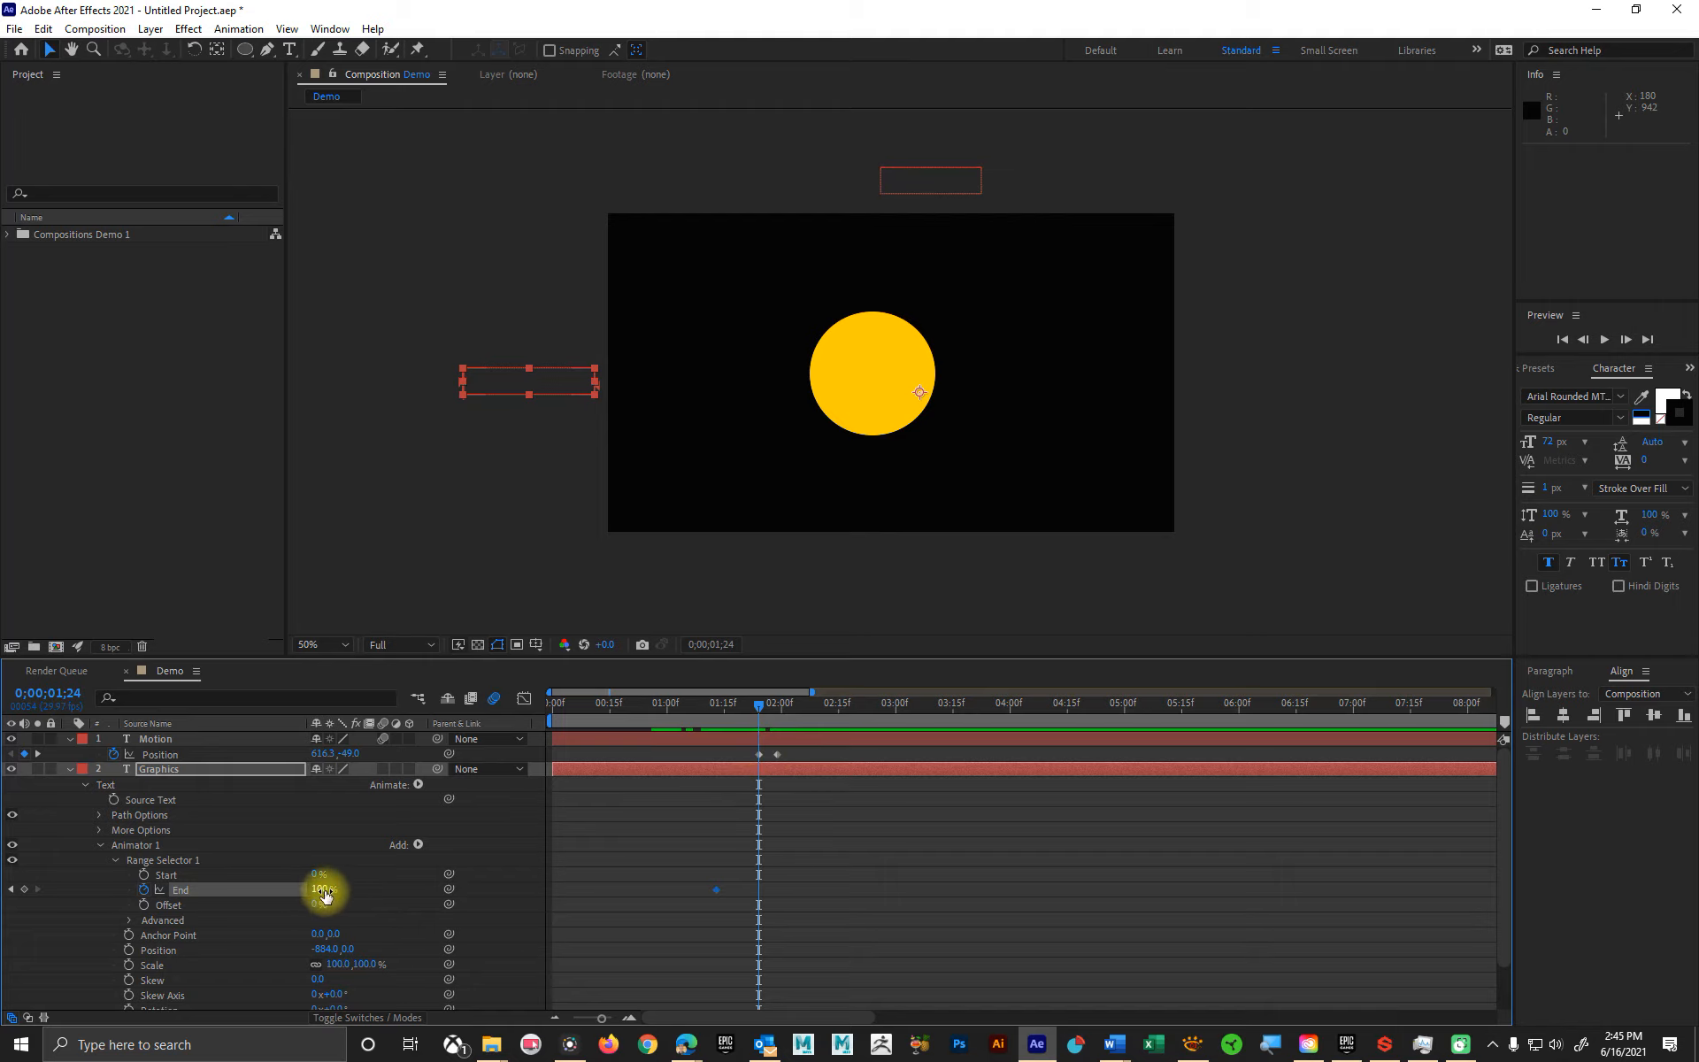
drag(321, 897, 49, 903)
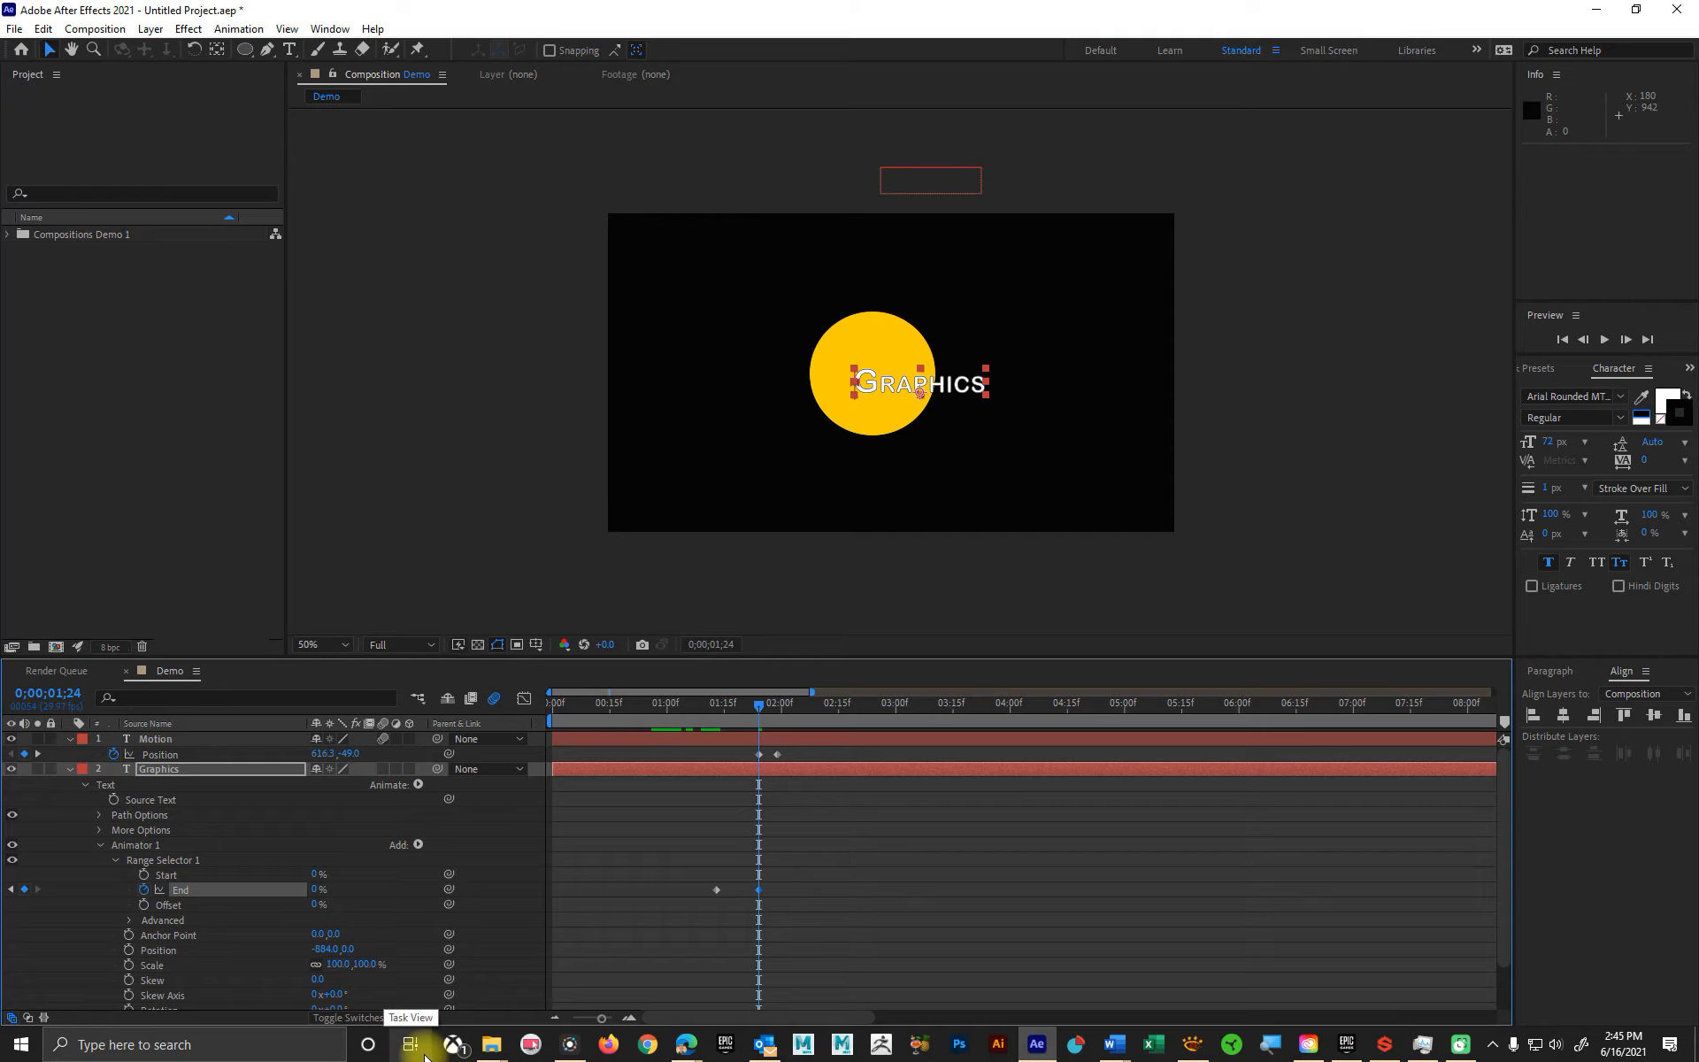
- Preview the text animation from 0;00;00;10
drag(762, 703, 602, 770)
key(space)
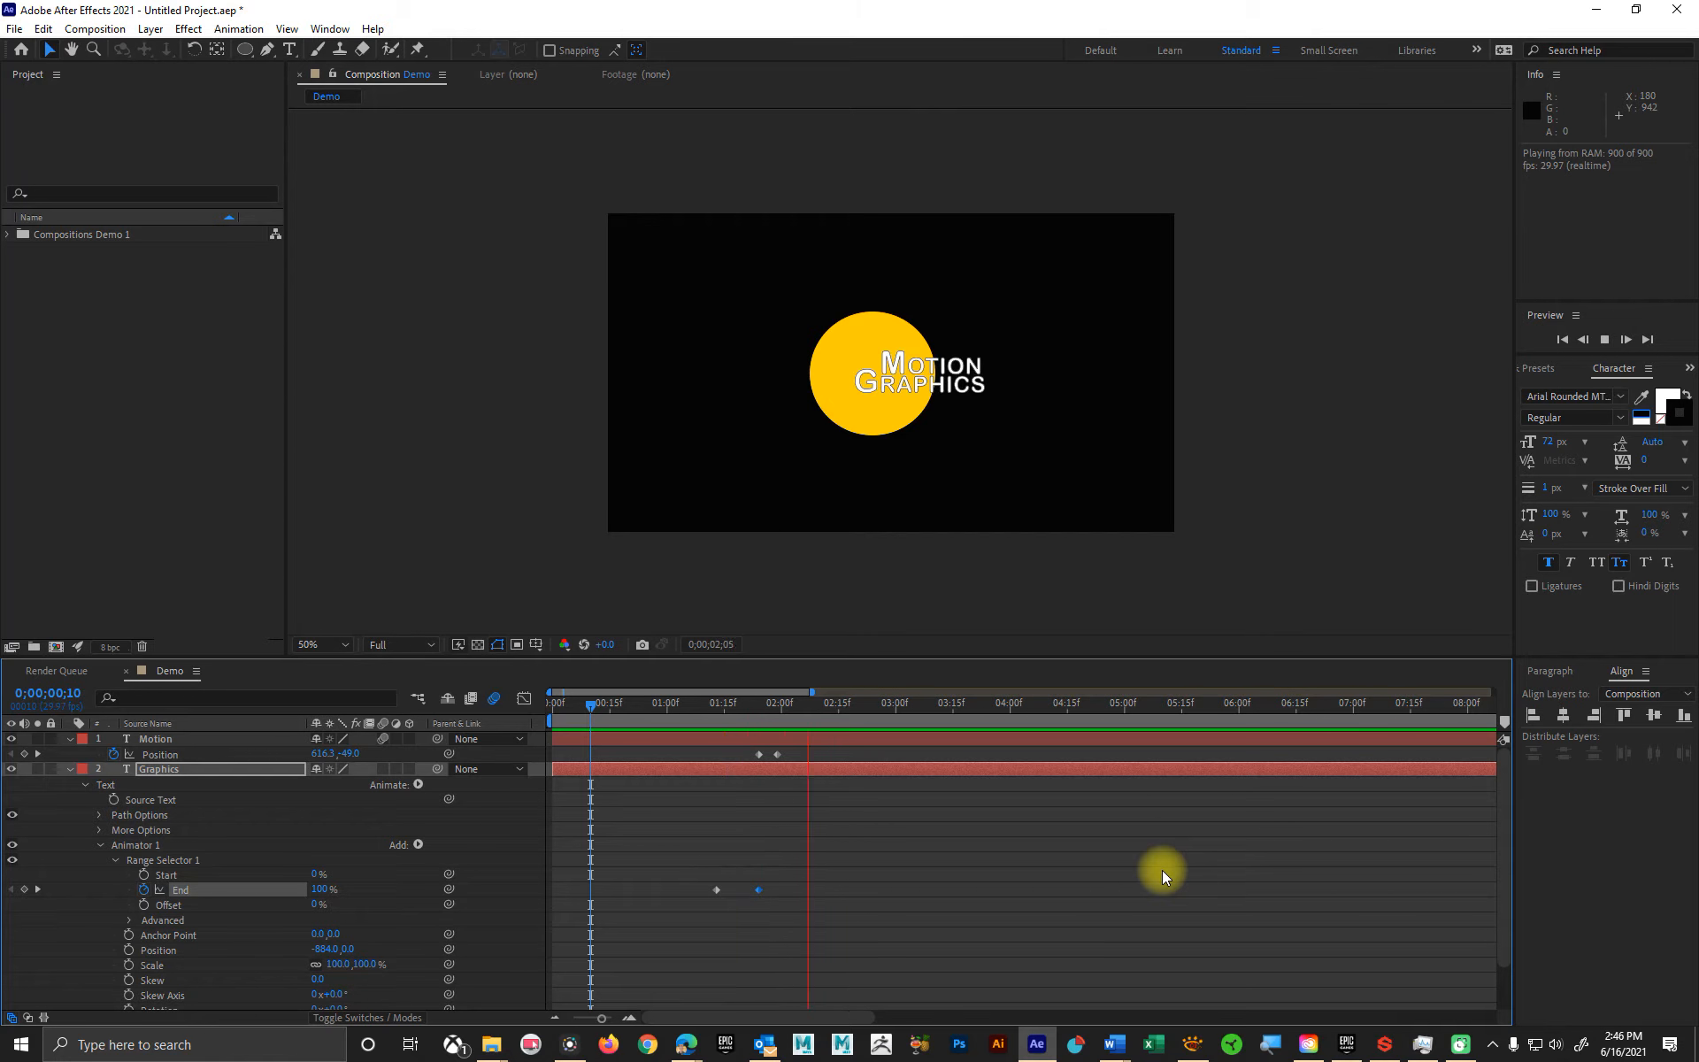
key(space)
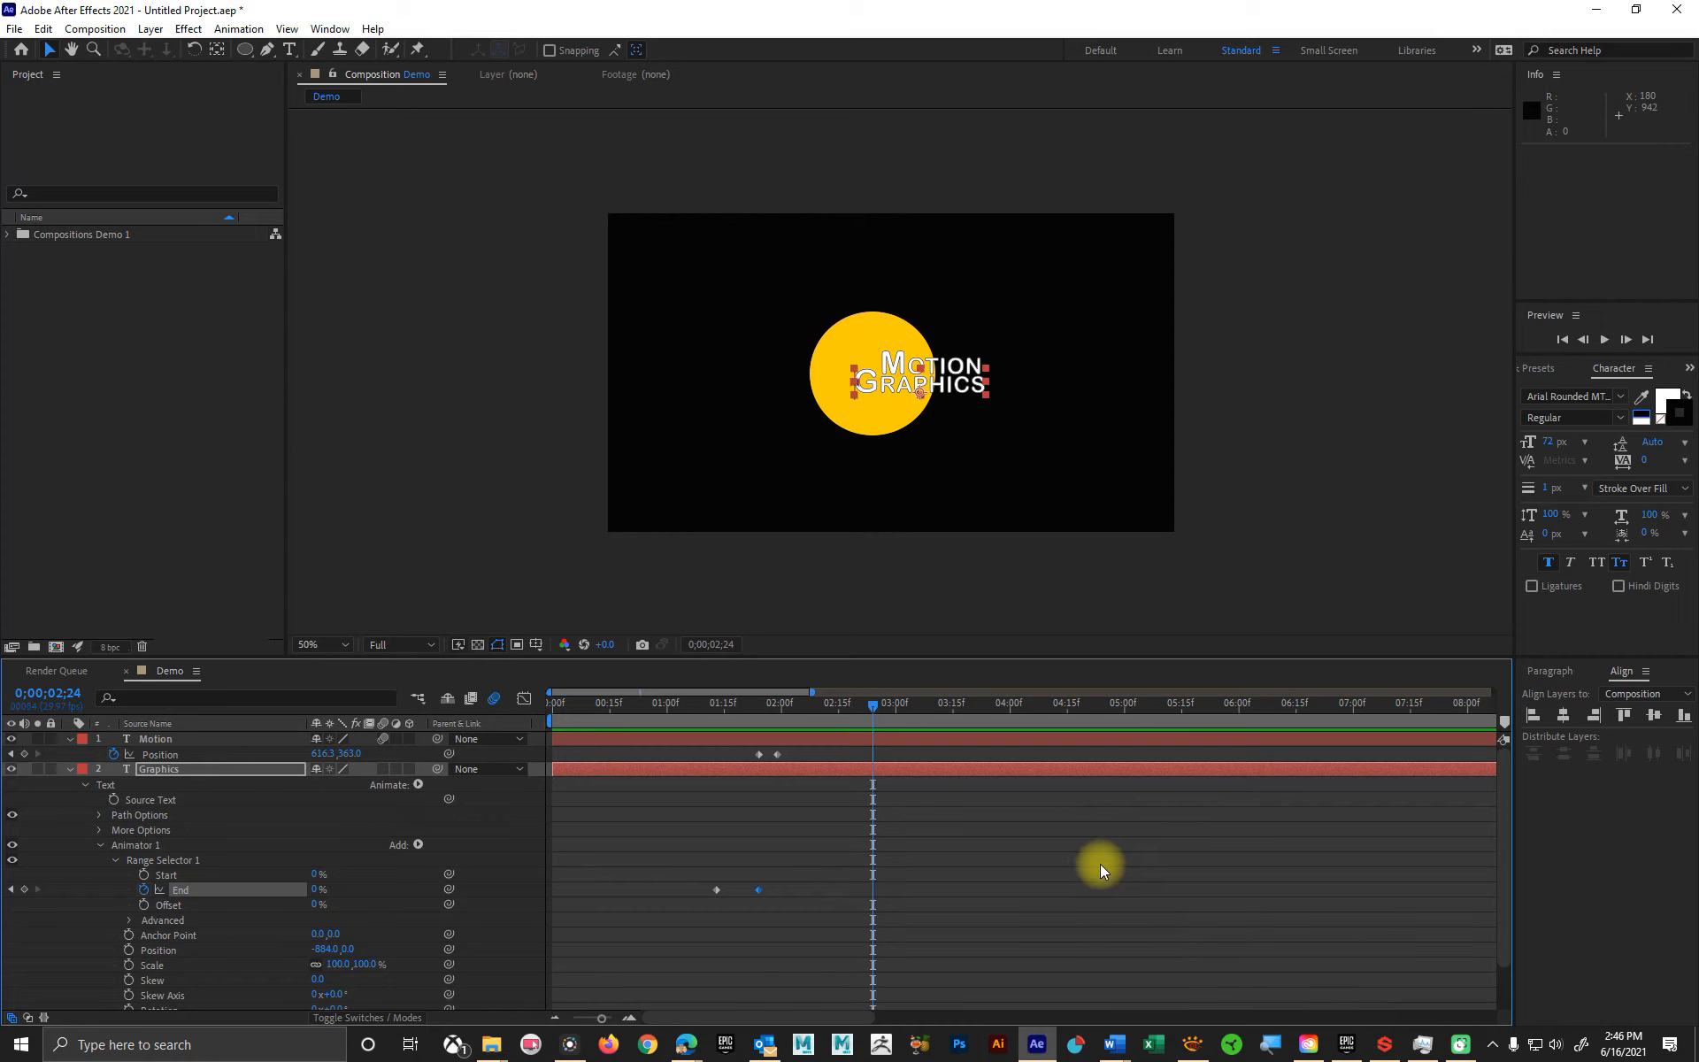
- Delay both Motion Position keyframes so the first sits at 0;00;02;09, and delay Graphics' second End keyframe to just before it
click(758, 889)
drag(796, 749, 747, 757)
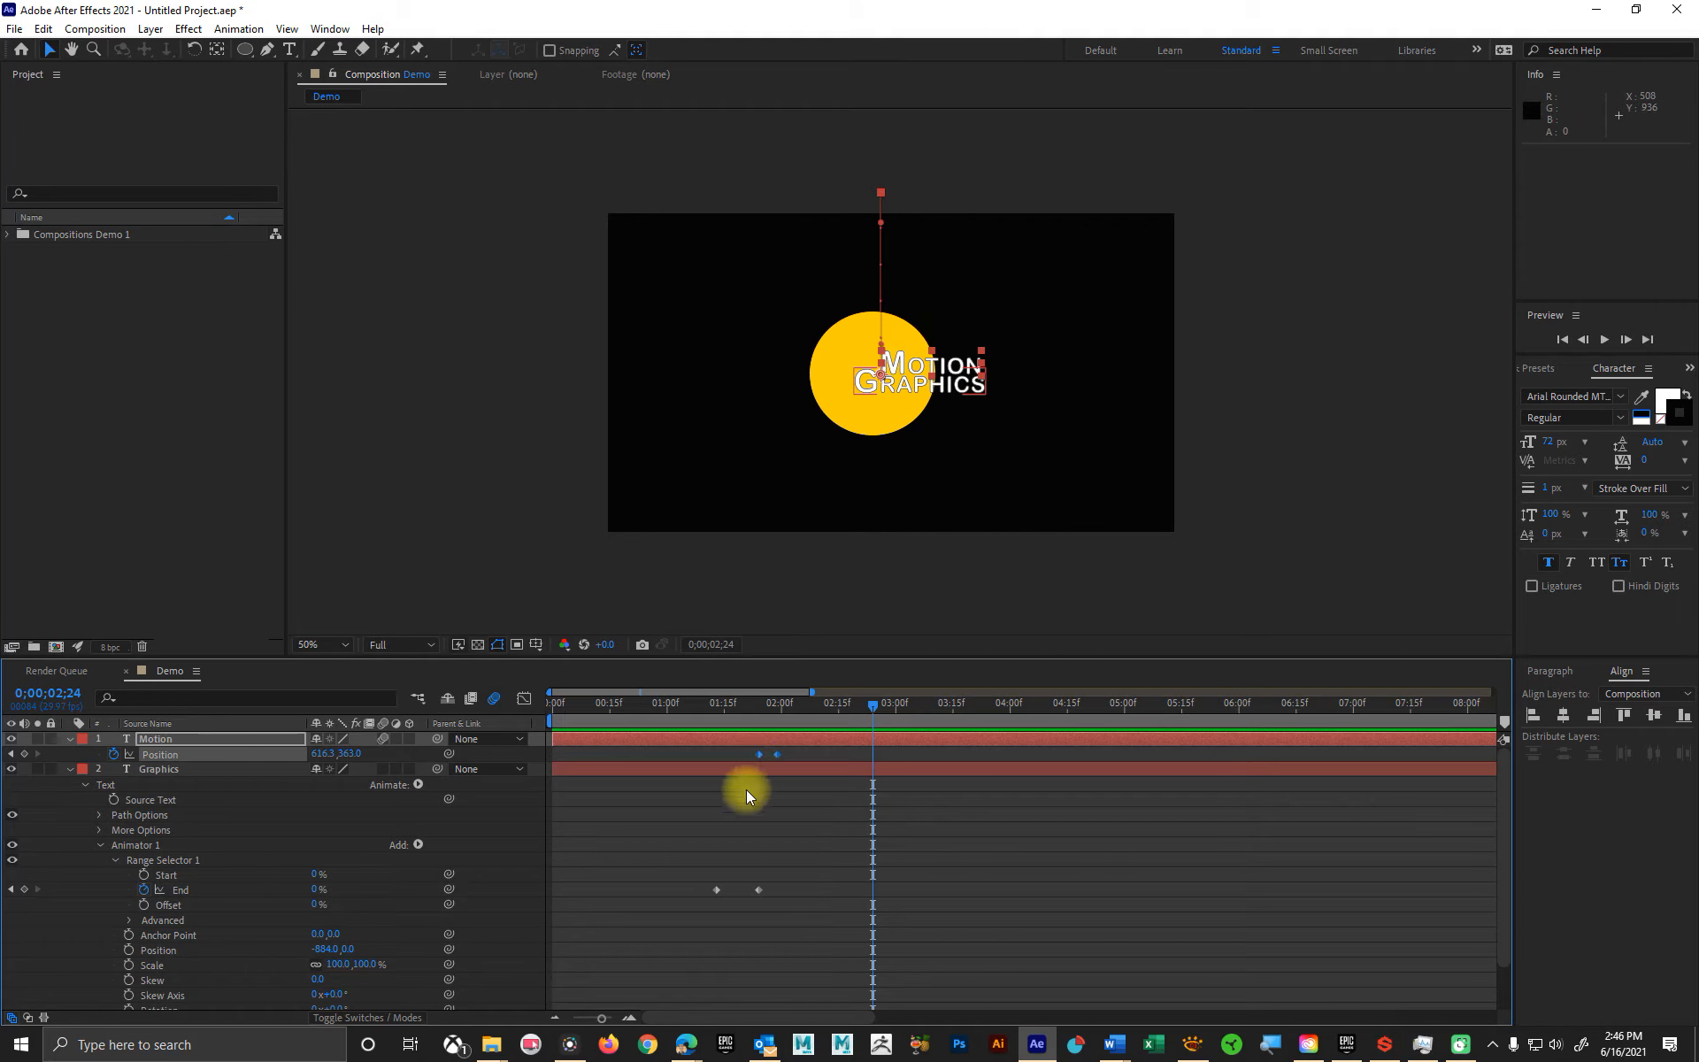
drag(761, 756, 817, 756)
click(761, 888)
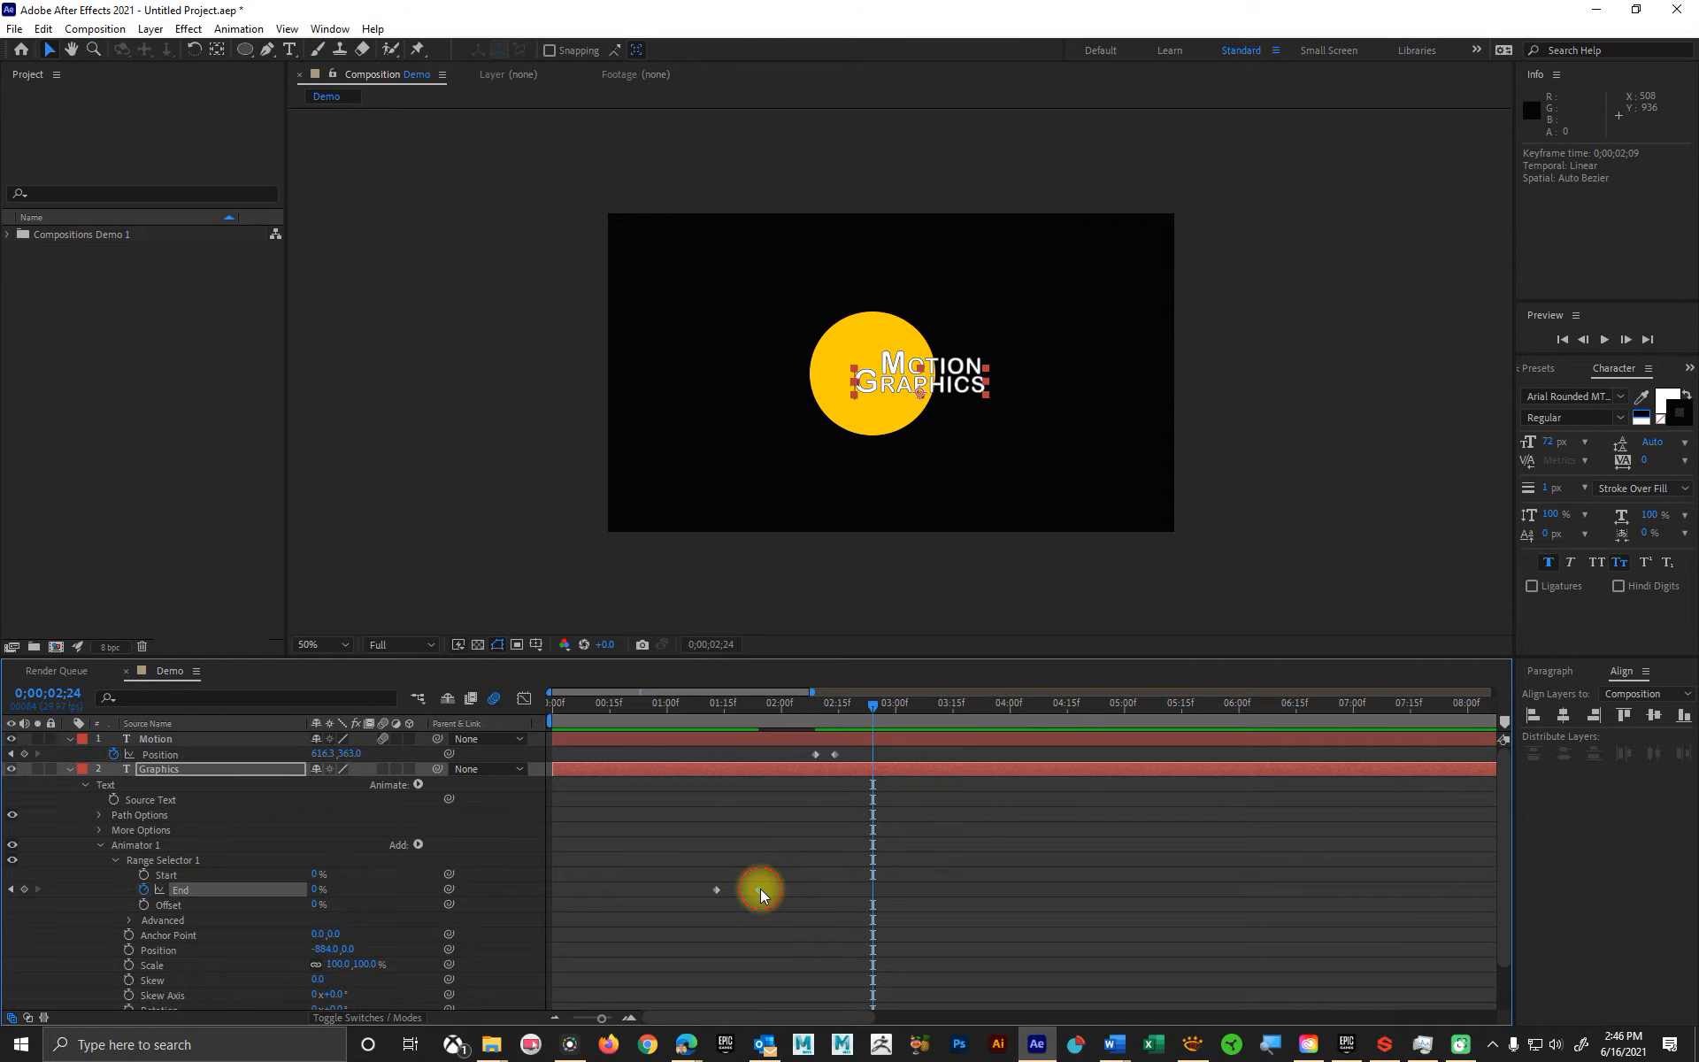
drag(761, 888, 809, 884)
- Preview the retimed text animation from 0;00;00;21
drag(784, 703, 632, 732)
key(space)
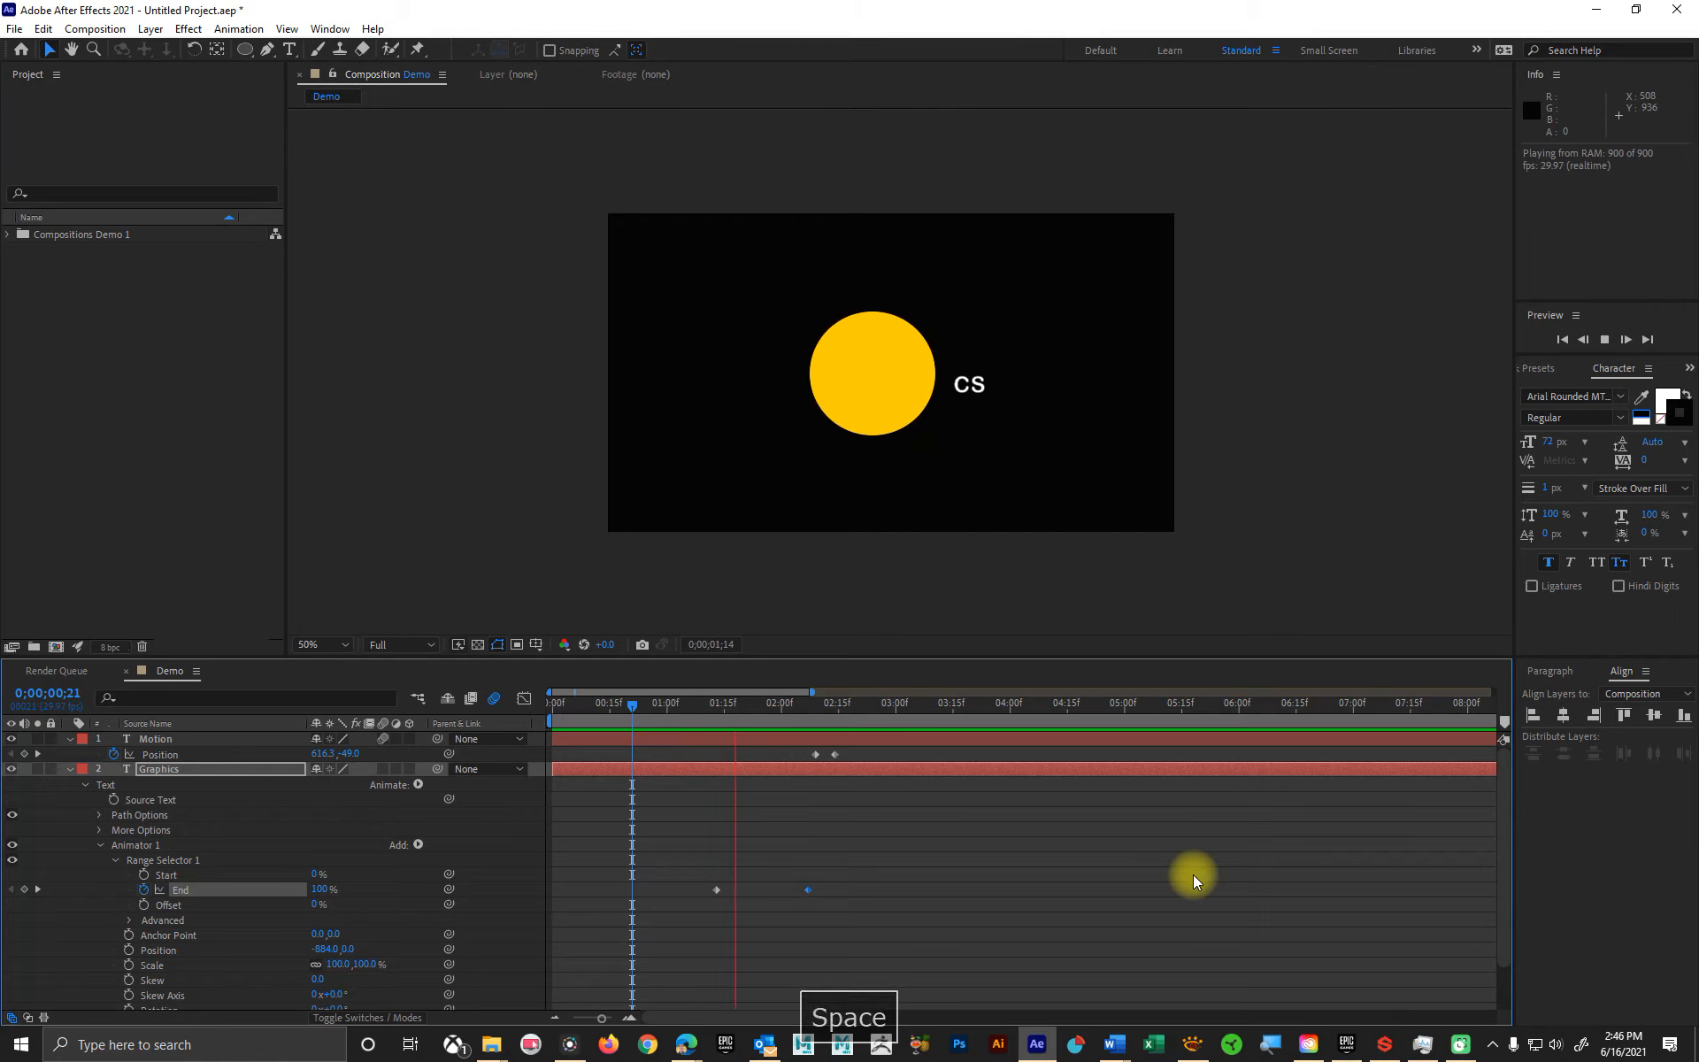
key(space)
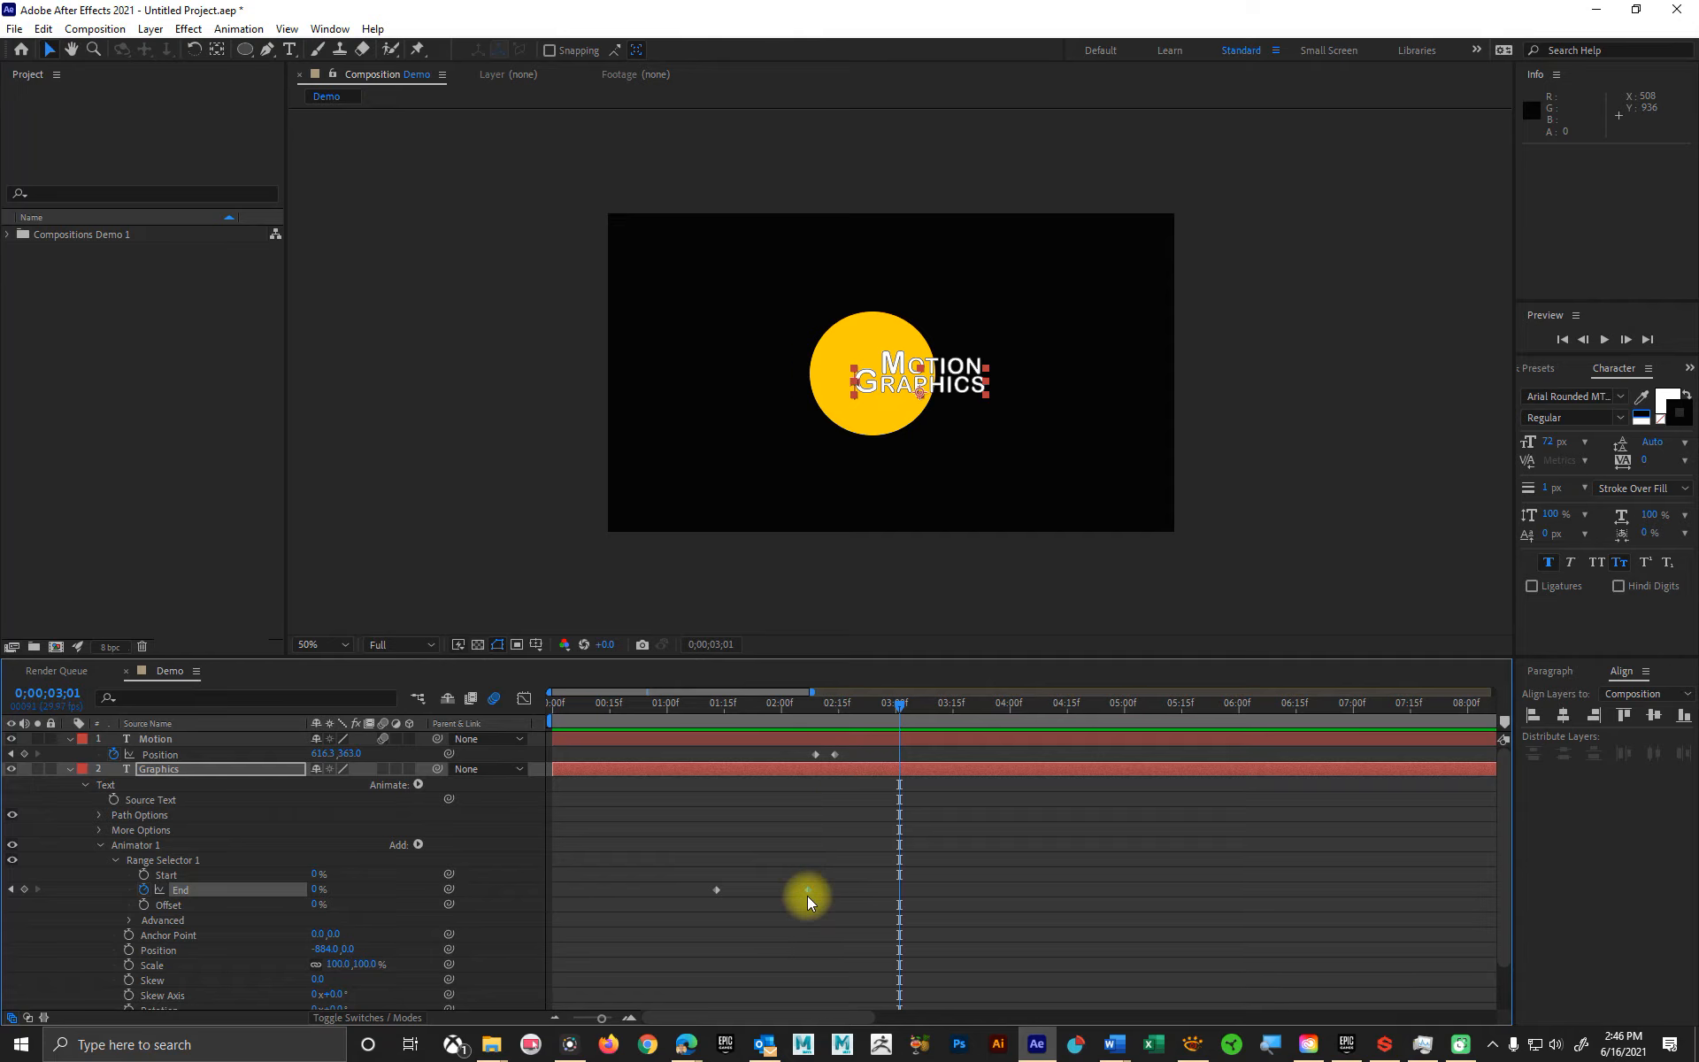
- Move both Motion Position keyframes so the first sits at 0;00;02;27, and move Graphics' second End keyframe to 0;00;02;21
click(835, 754)
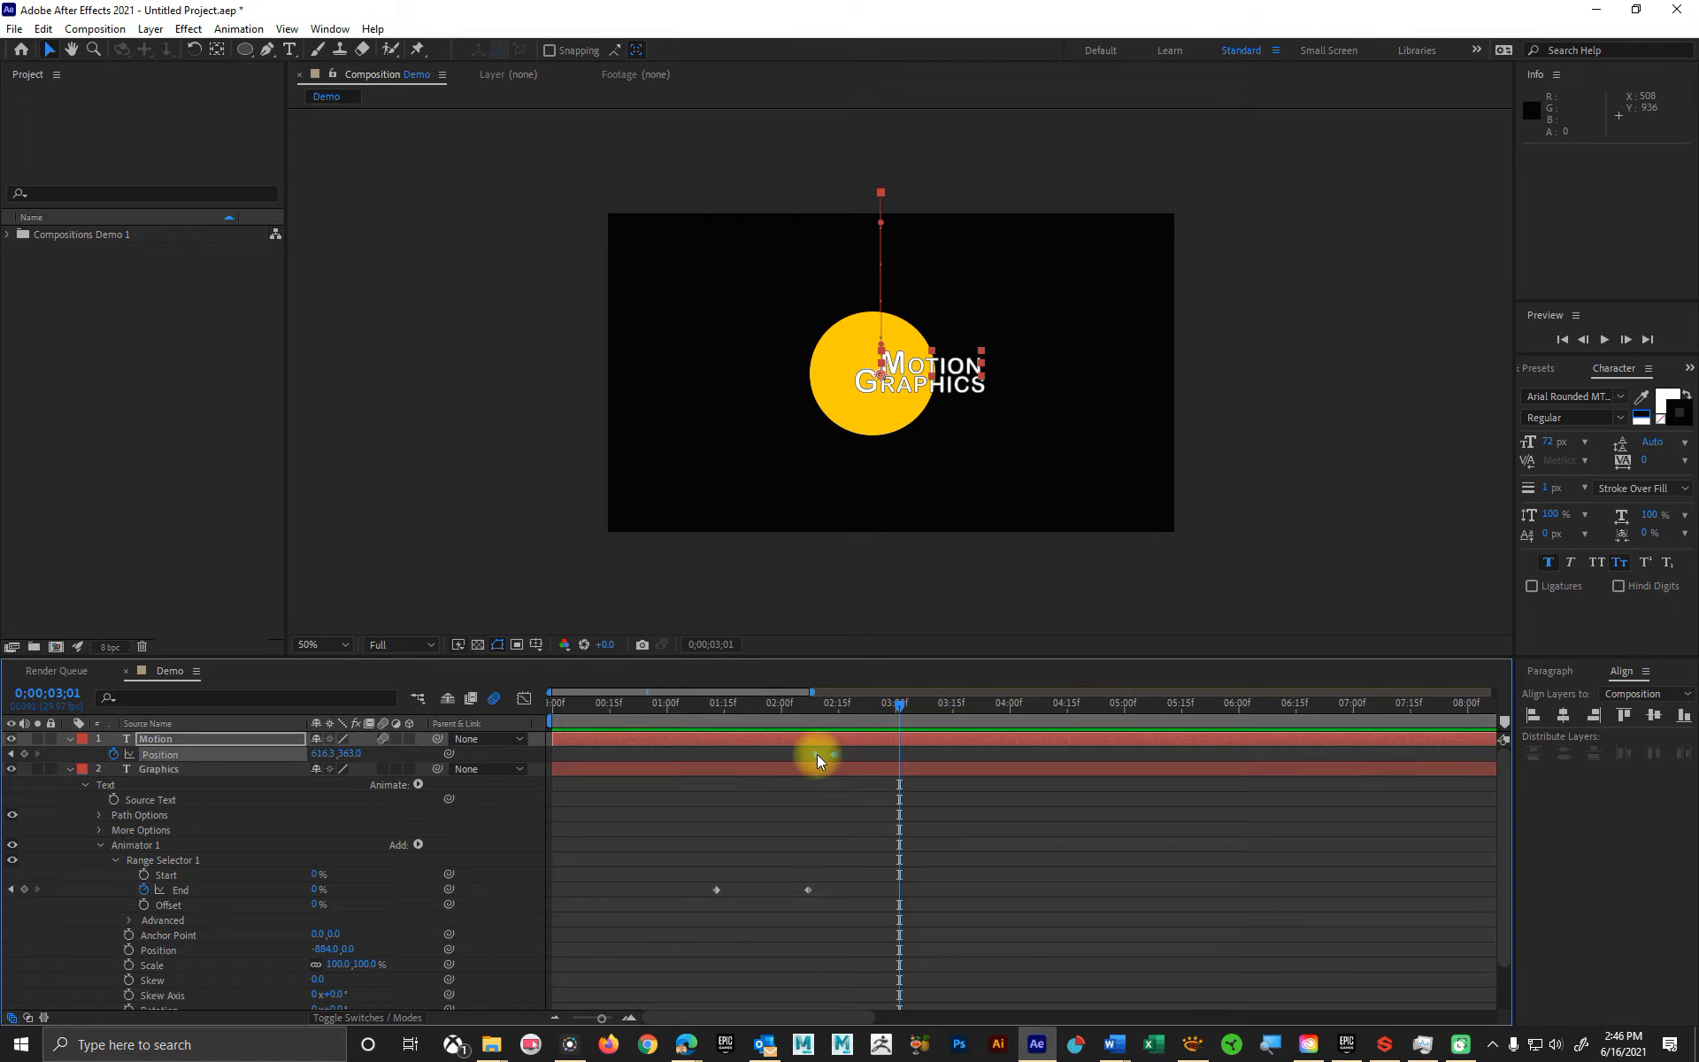
drag(816, 754, 884, 754)
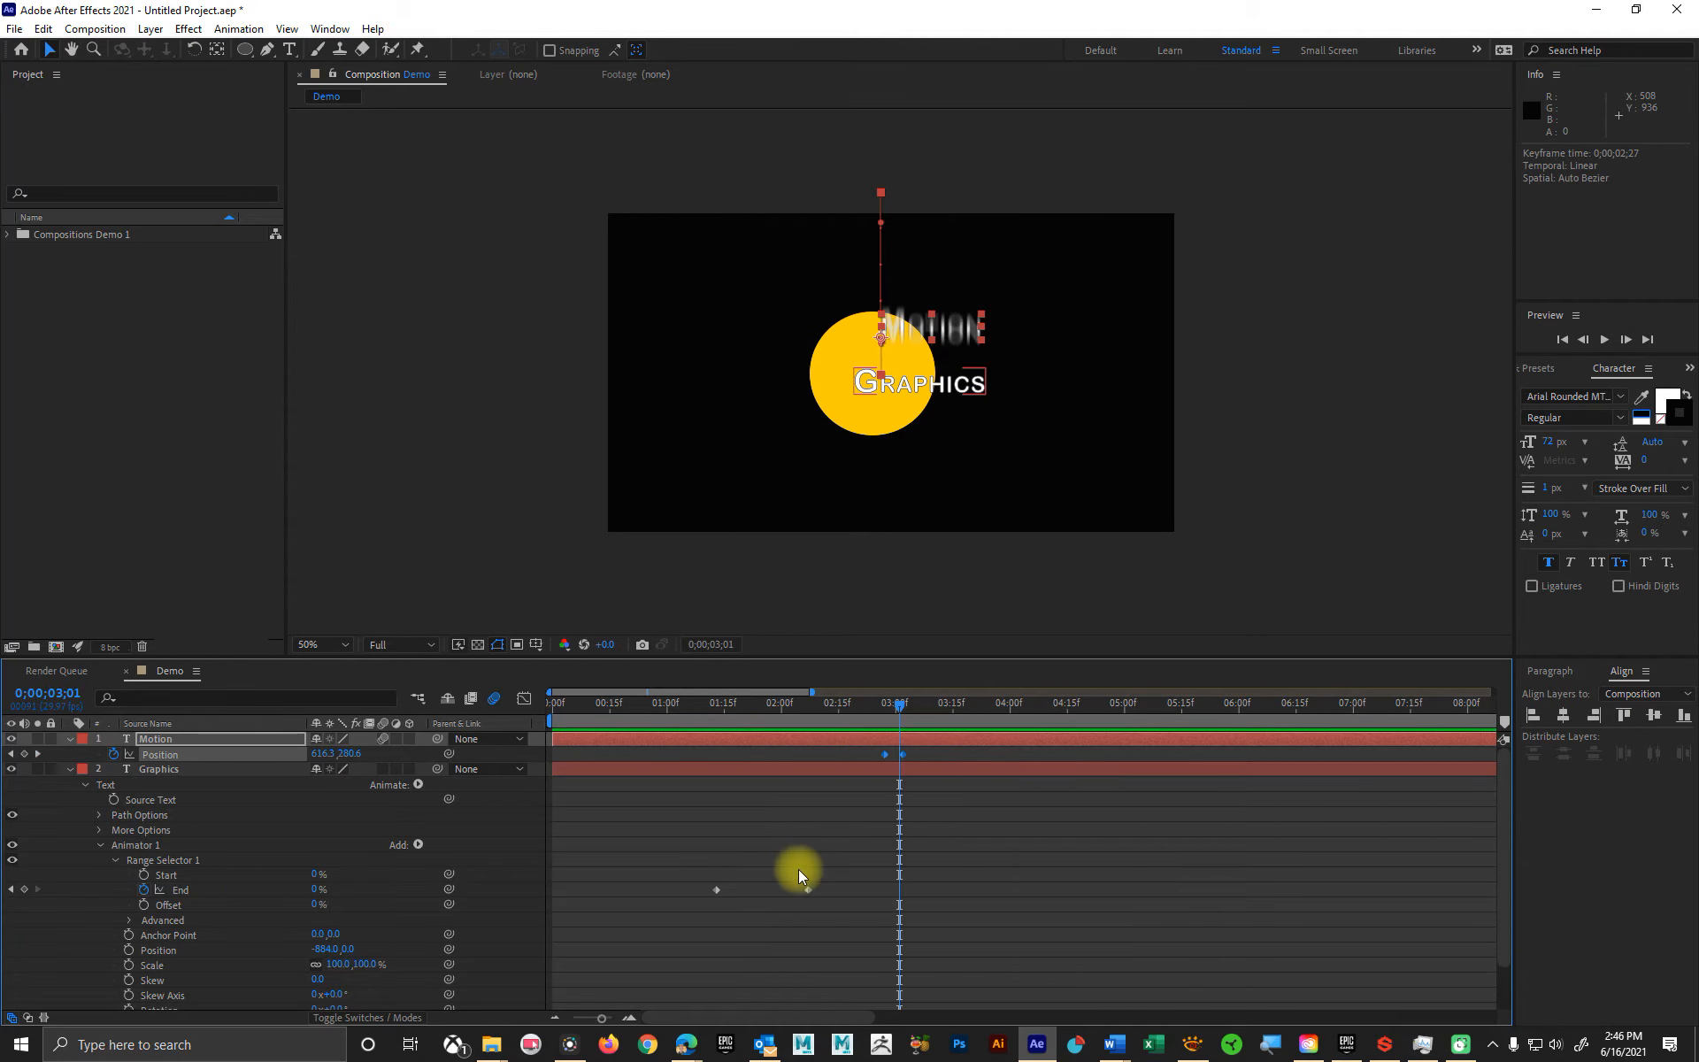
drag(807, 889, 860, 888)
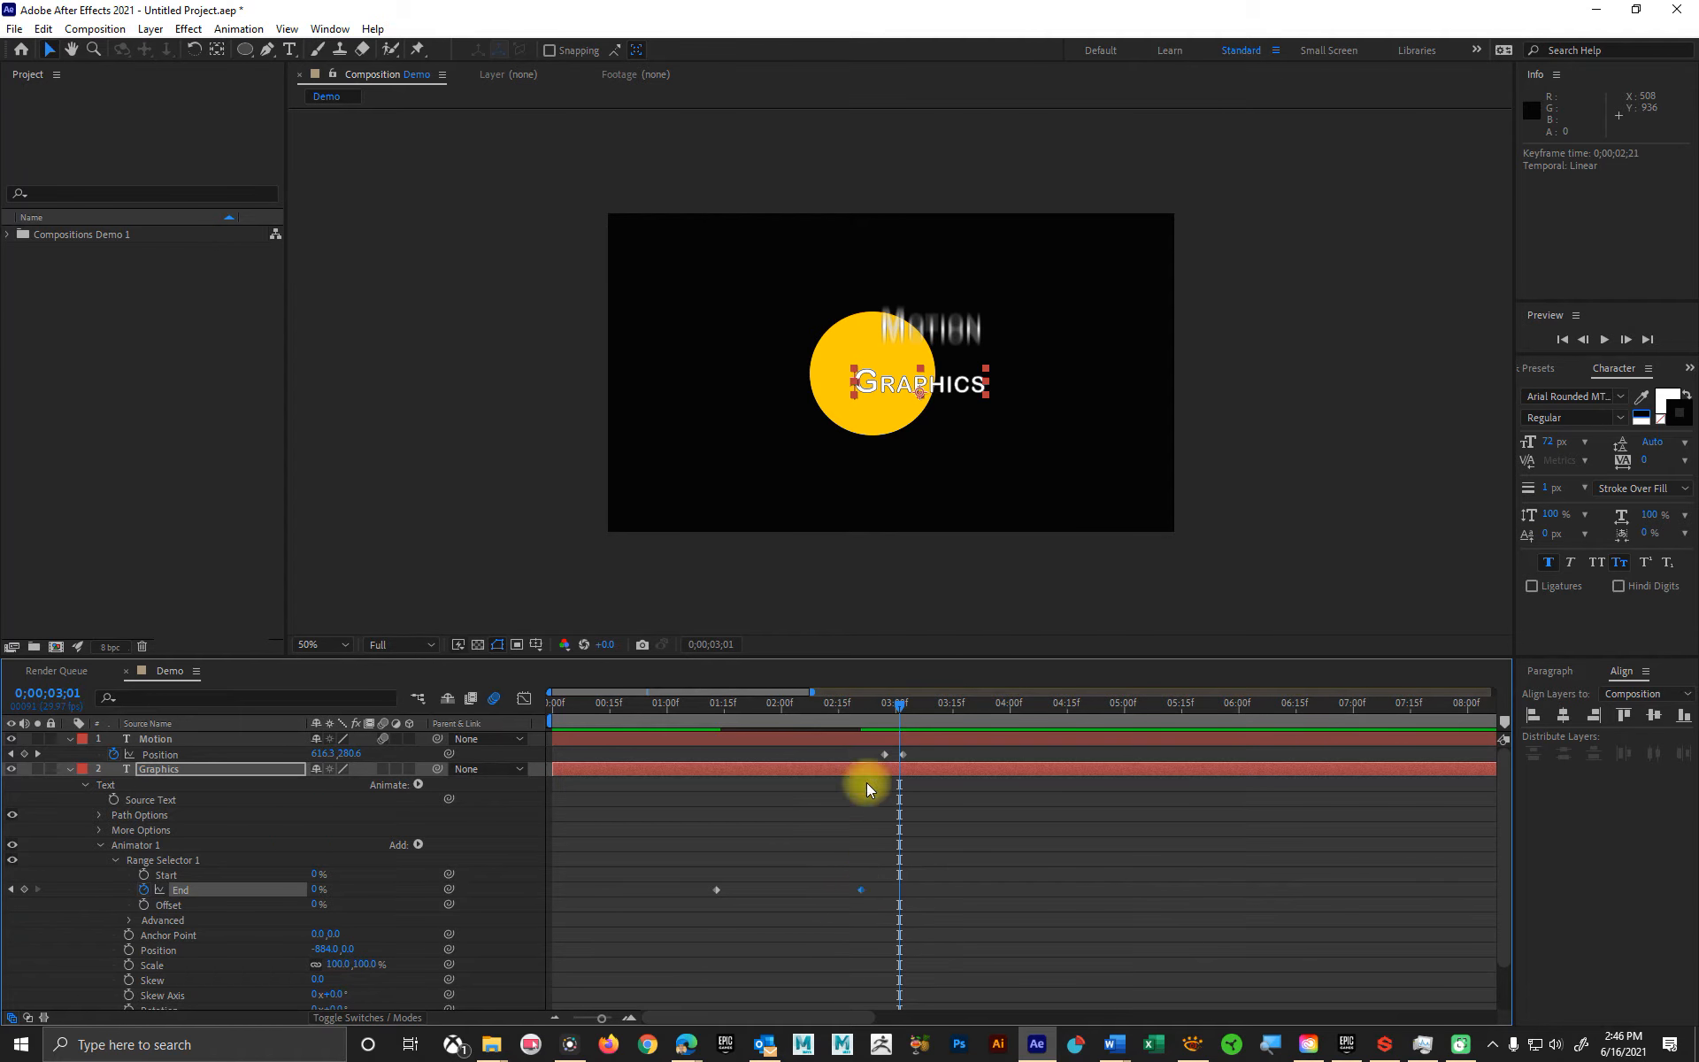
- Play back the Demo composition from 0;00;00;19 to check the slower Graphics letter animation
drag(868, 708, 625, 713)
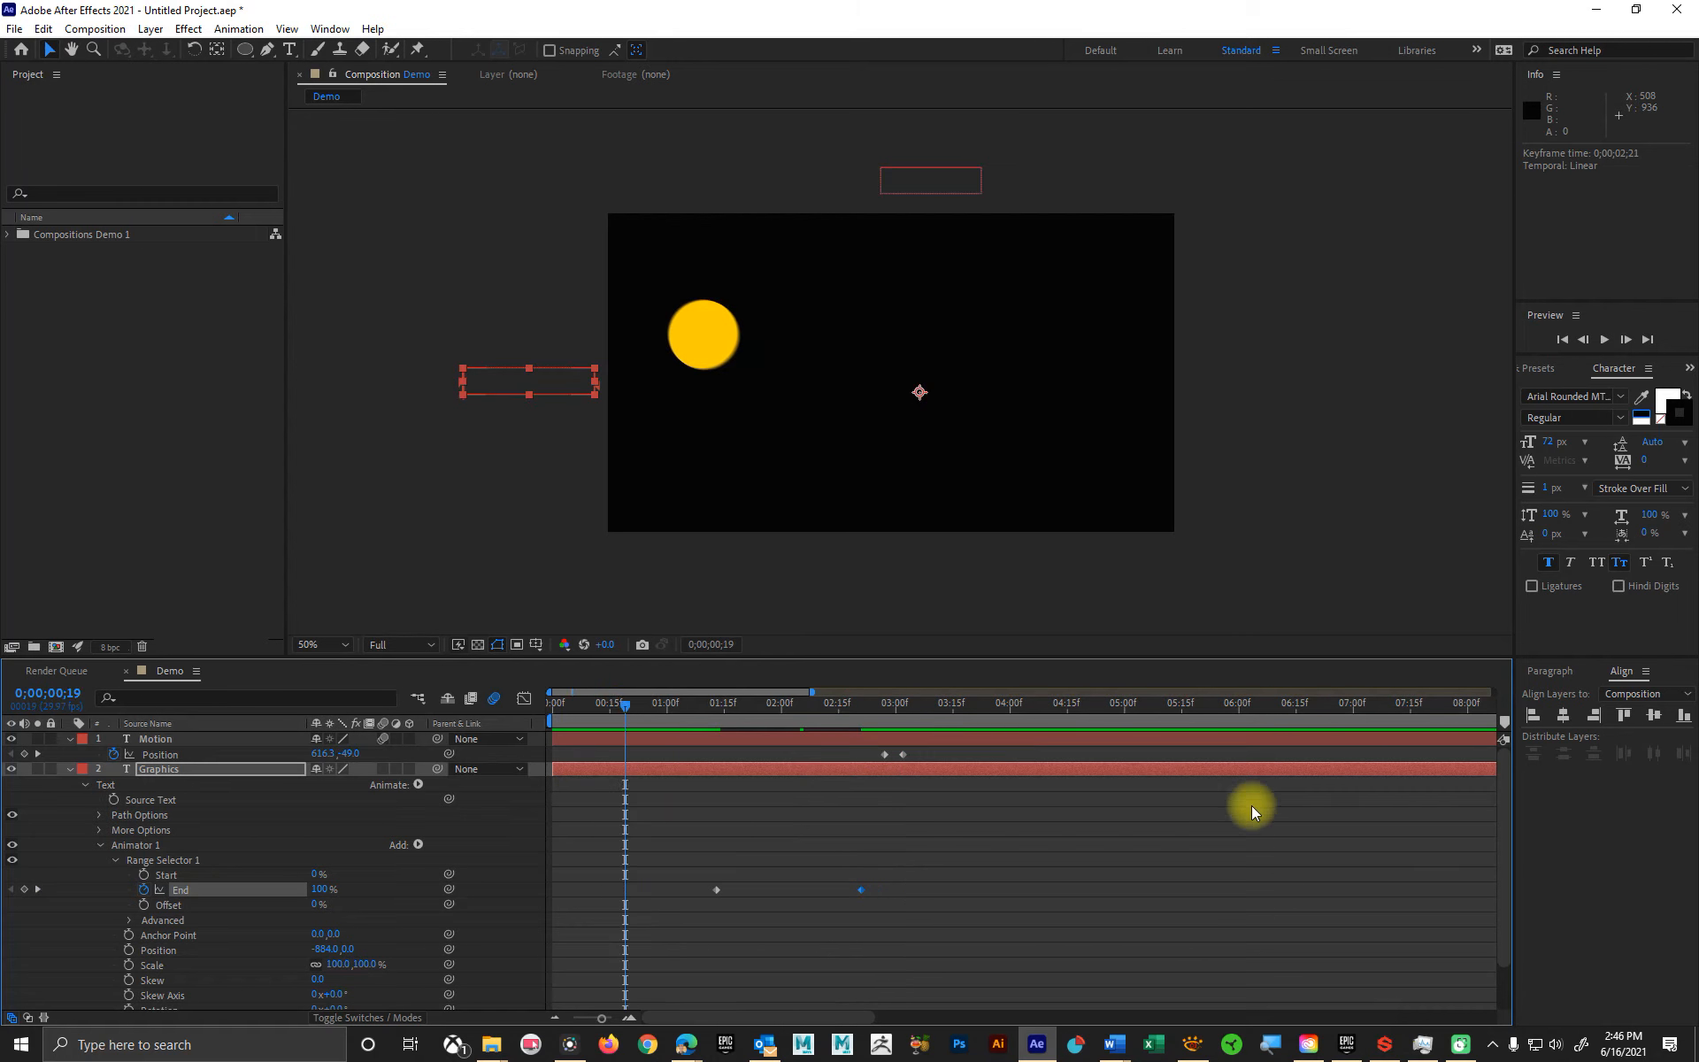
key(space)
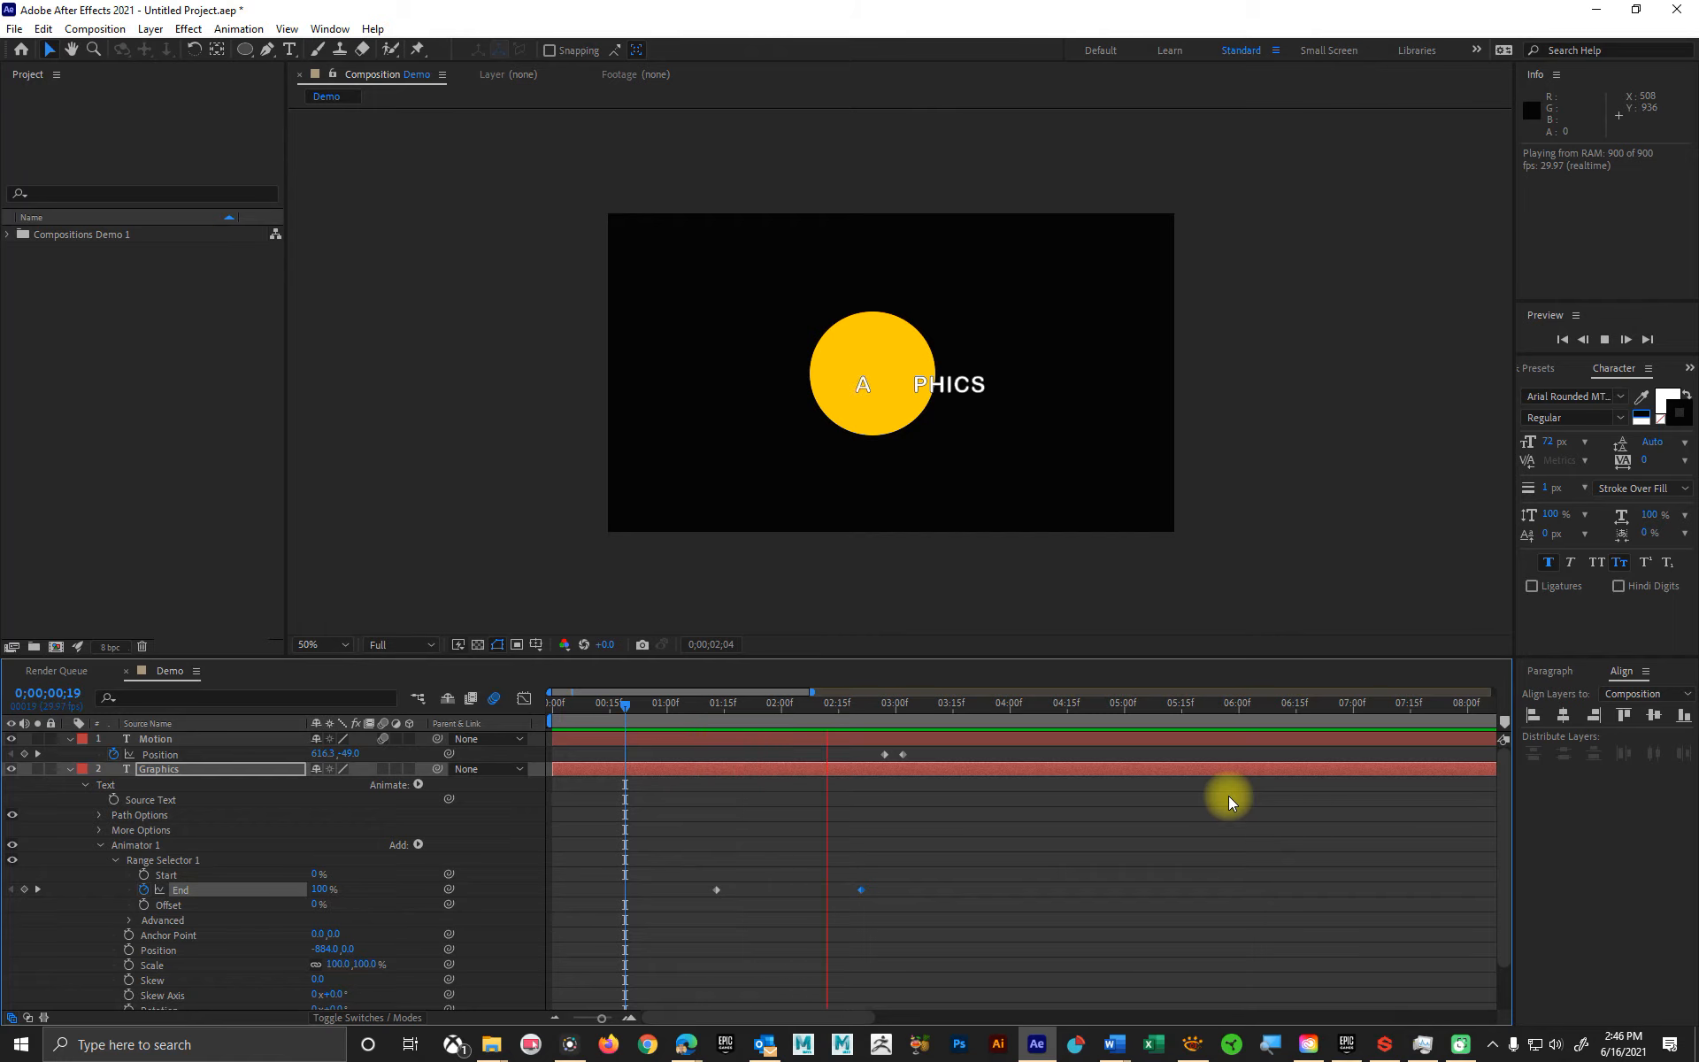
key(space)
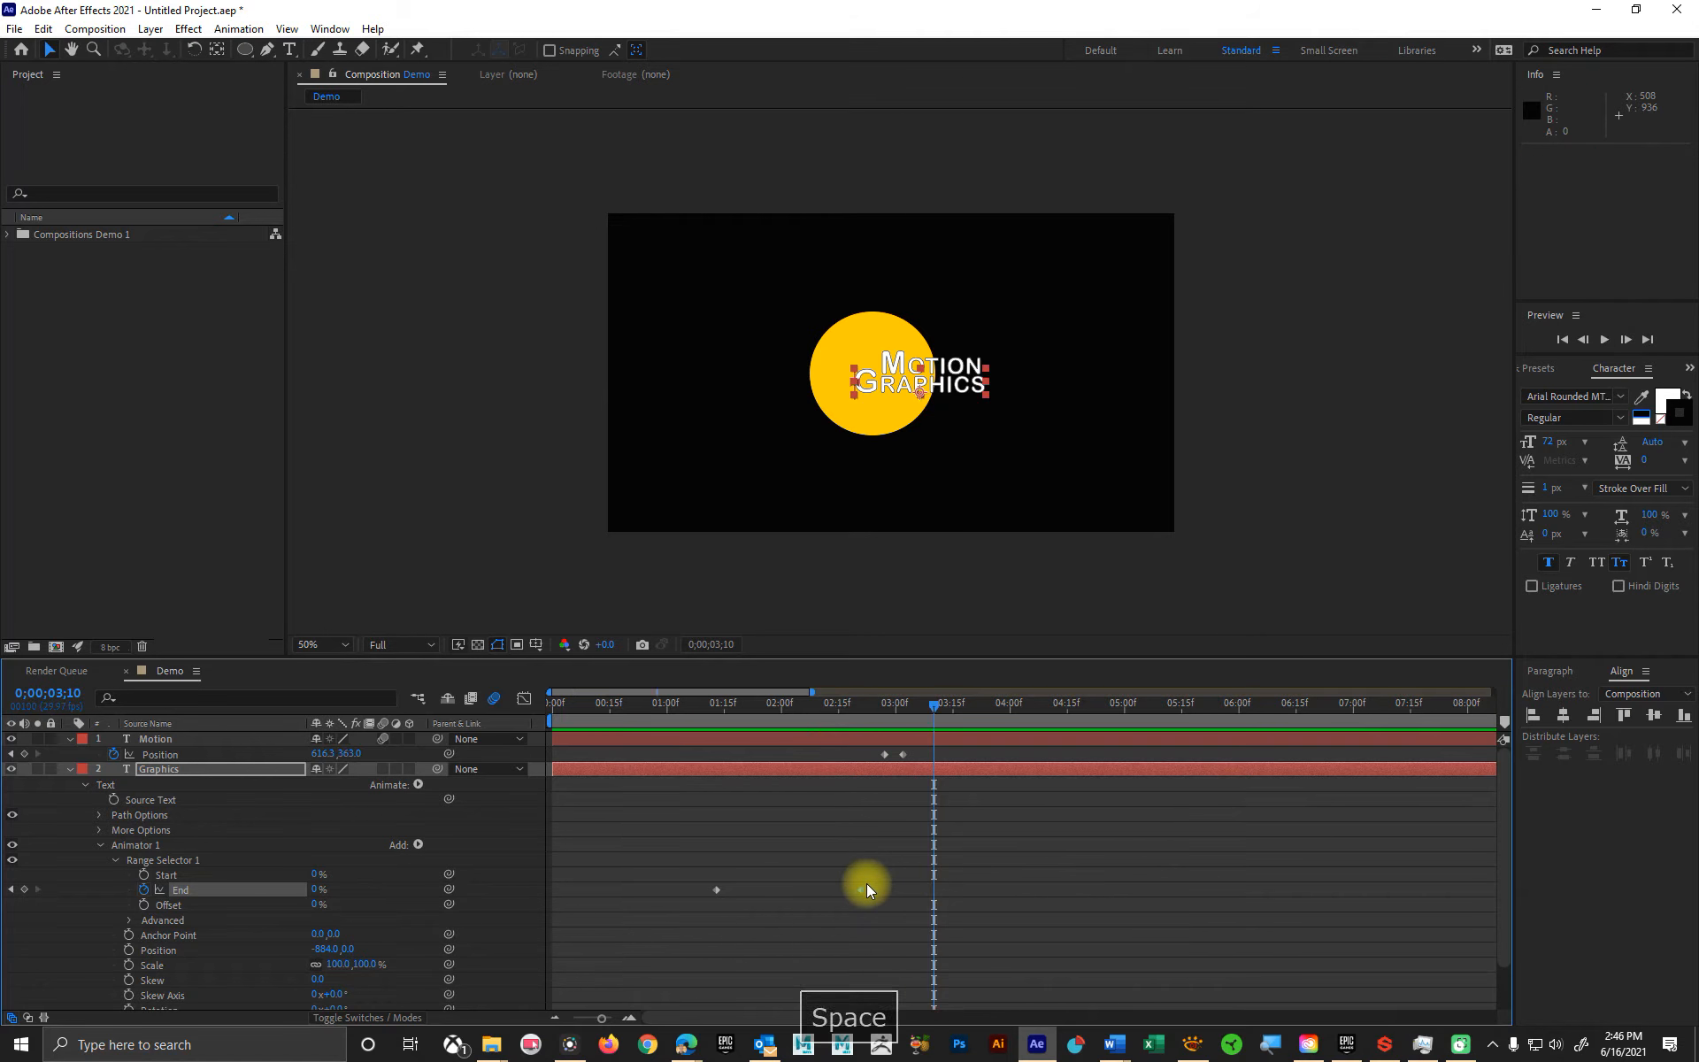
- Move Graphics' second End keyframe to 0;00;02;15 and preview the animation
drag(863, 889, 837, 888)
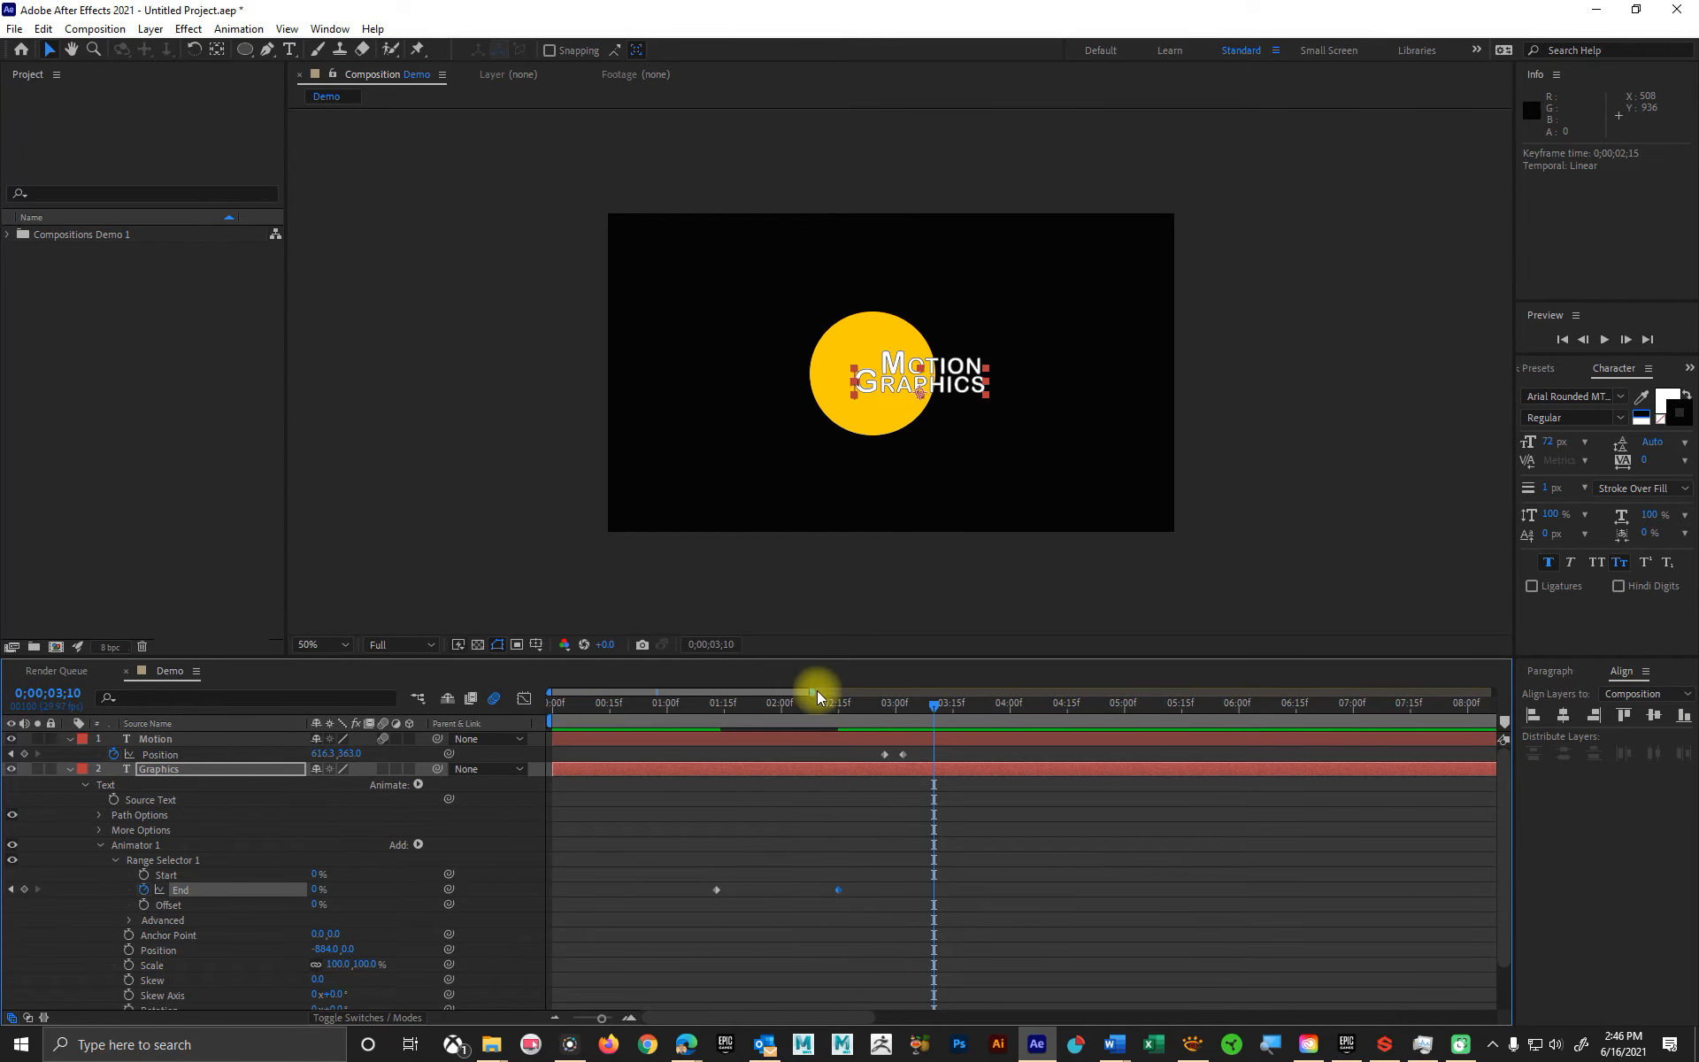
key(space)
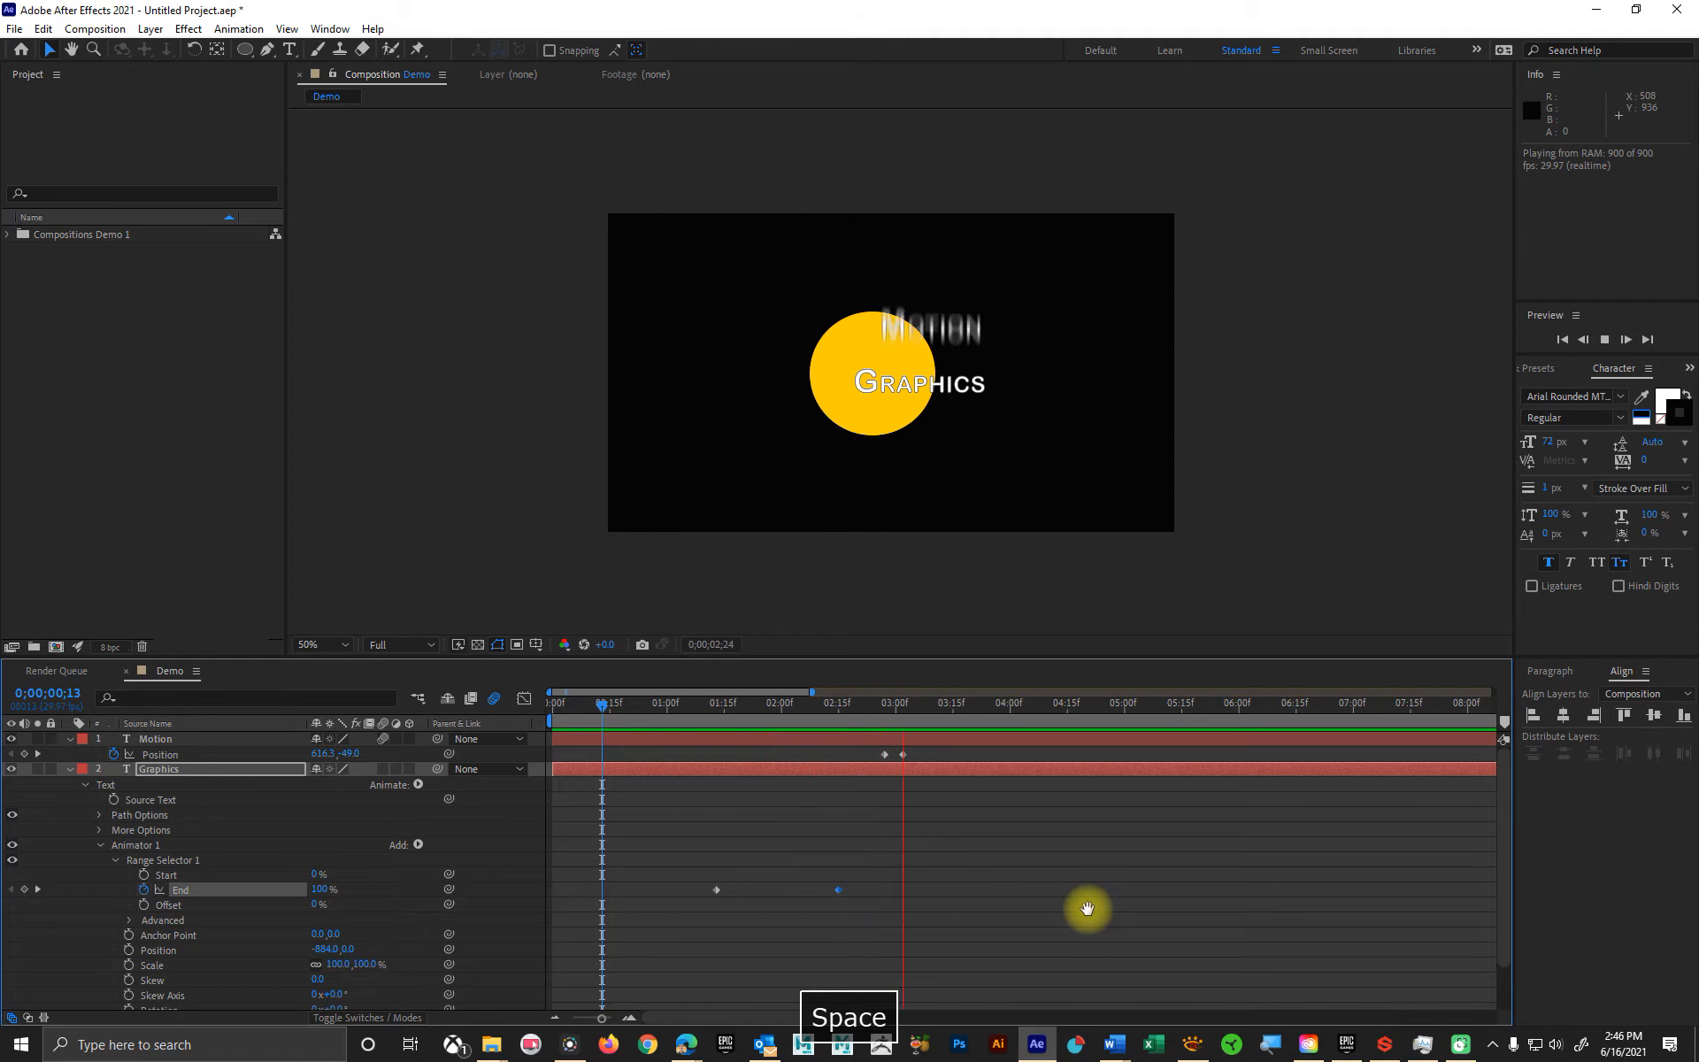
key(space)
- Set Animator 1's Rotation to 3x+0.0° and scrub through the Graphics letter animation from 0;00;01;25 to 0;00;02;12
drag(915, 710, 767, 714)
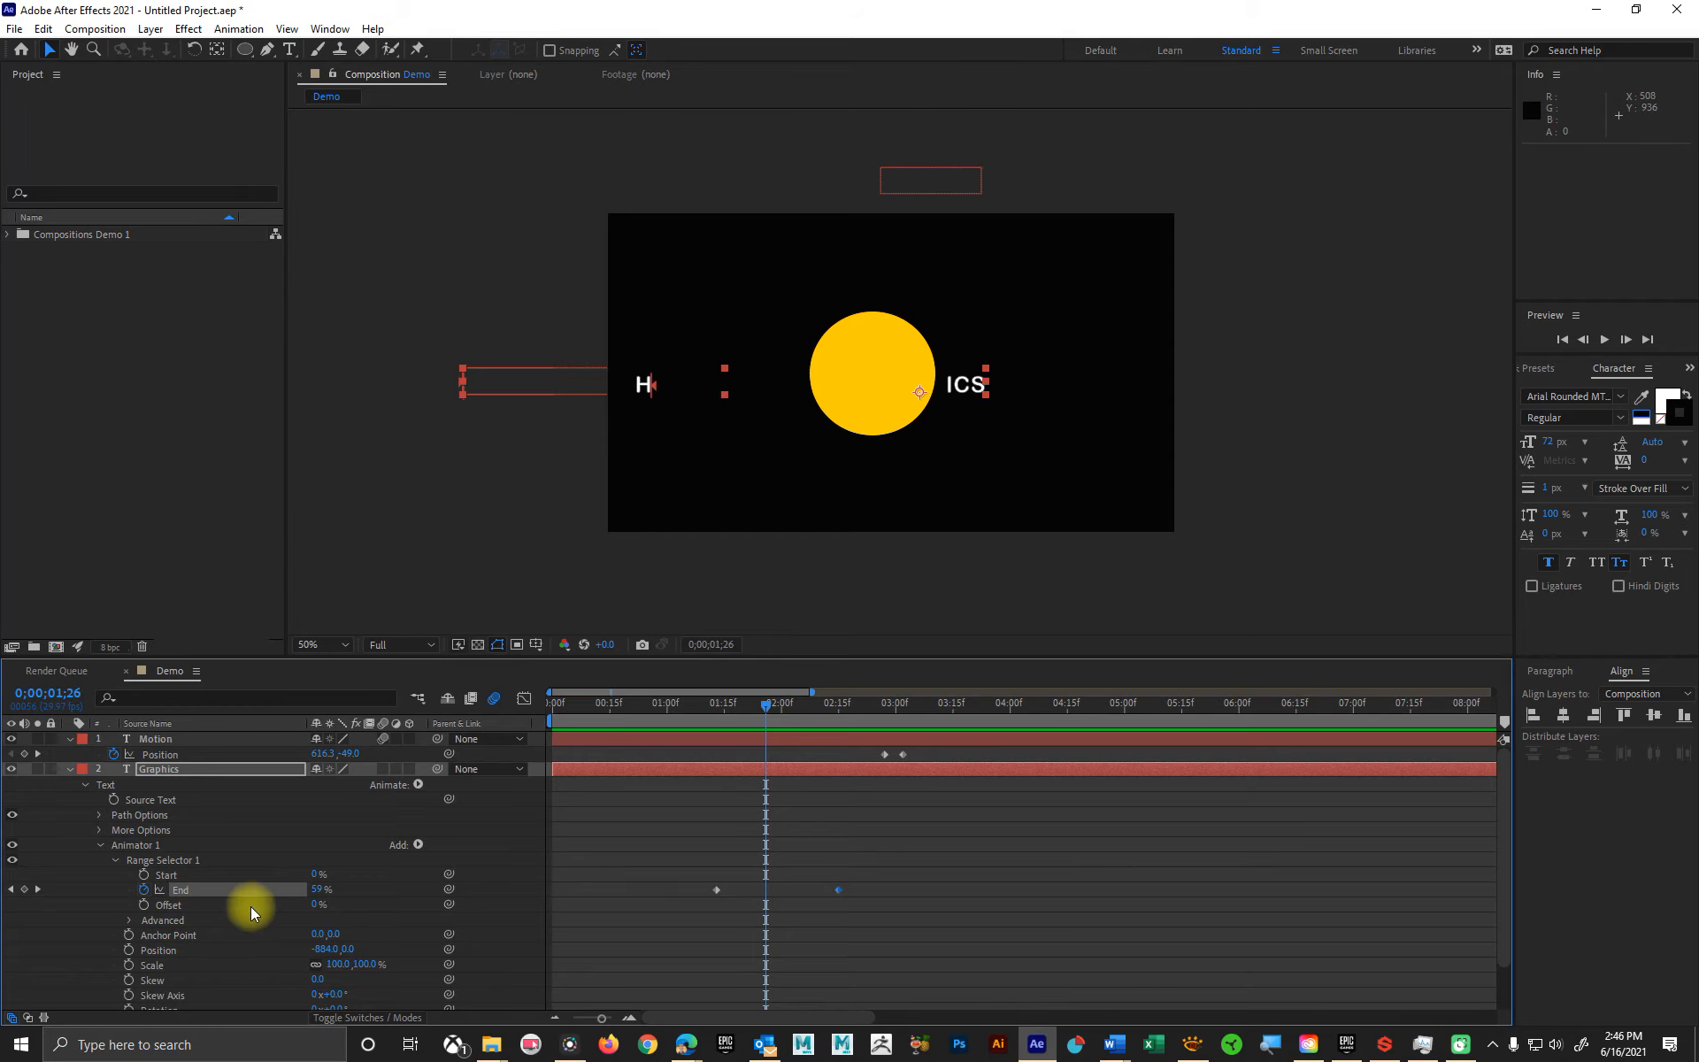
scroll(251, 906, down, 1)
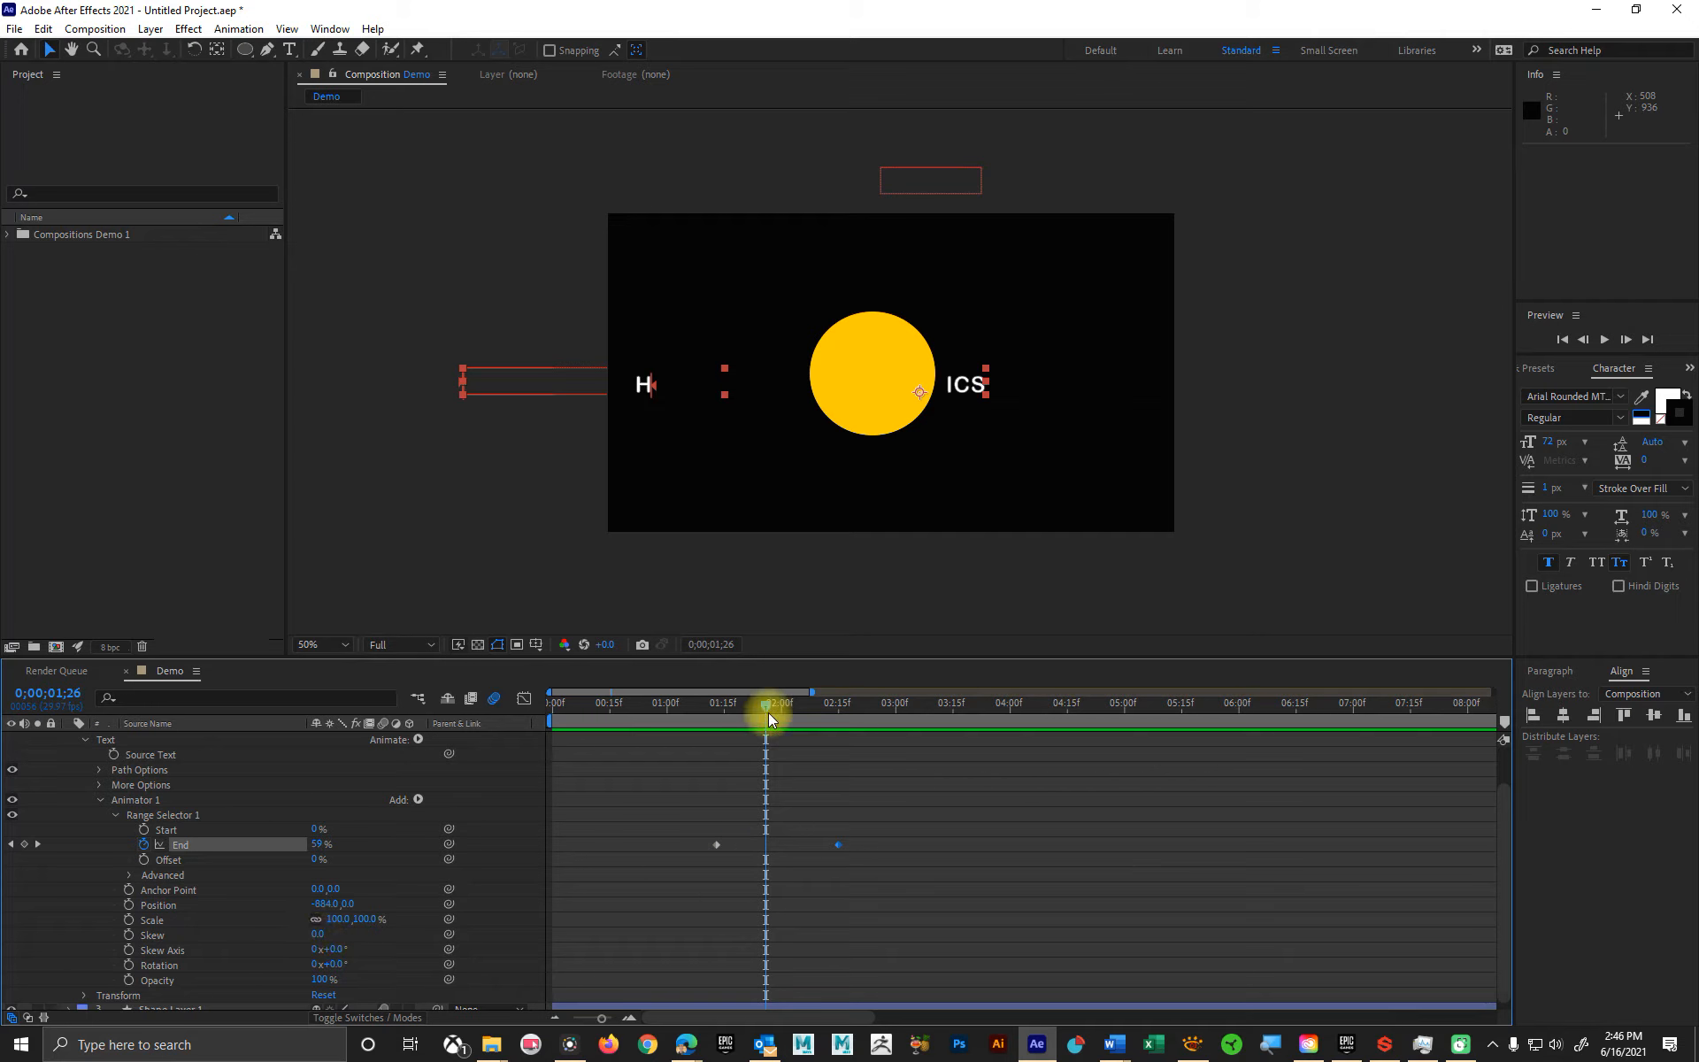
mouse_move(769, 713)
mouse_down()
mouse_move(788, 703)
mouse_move(763, 704)
mouse_up()
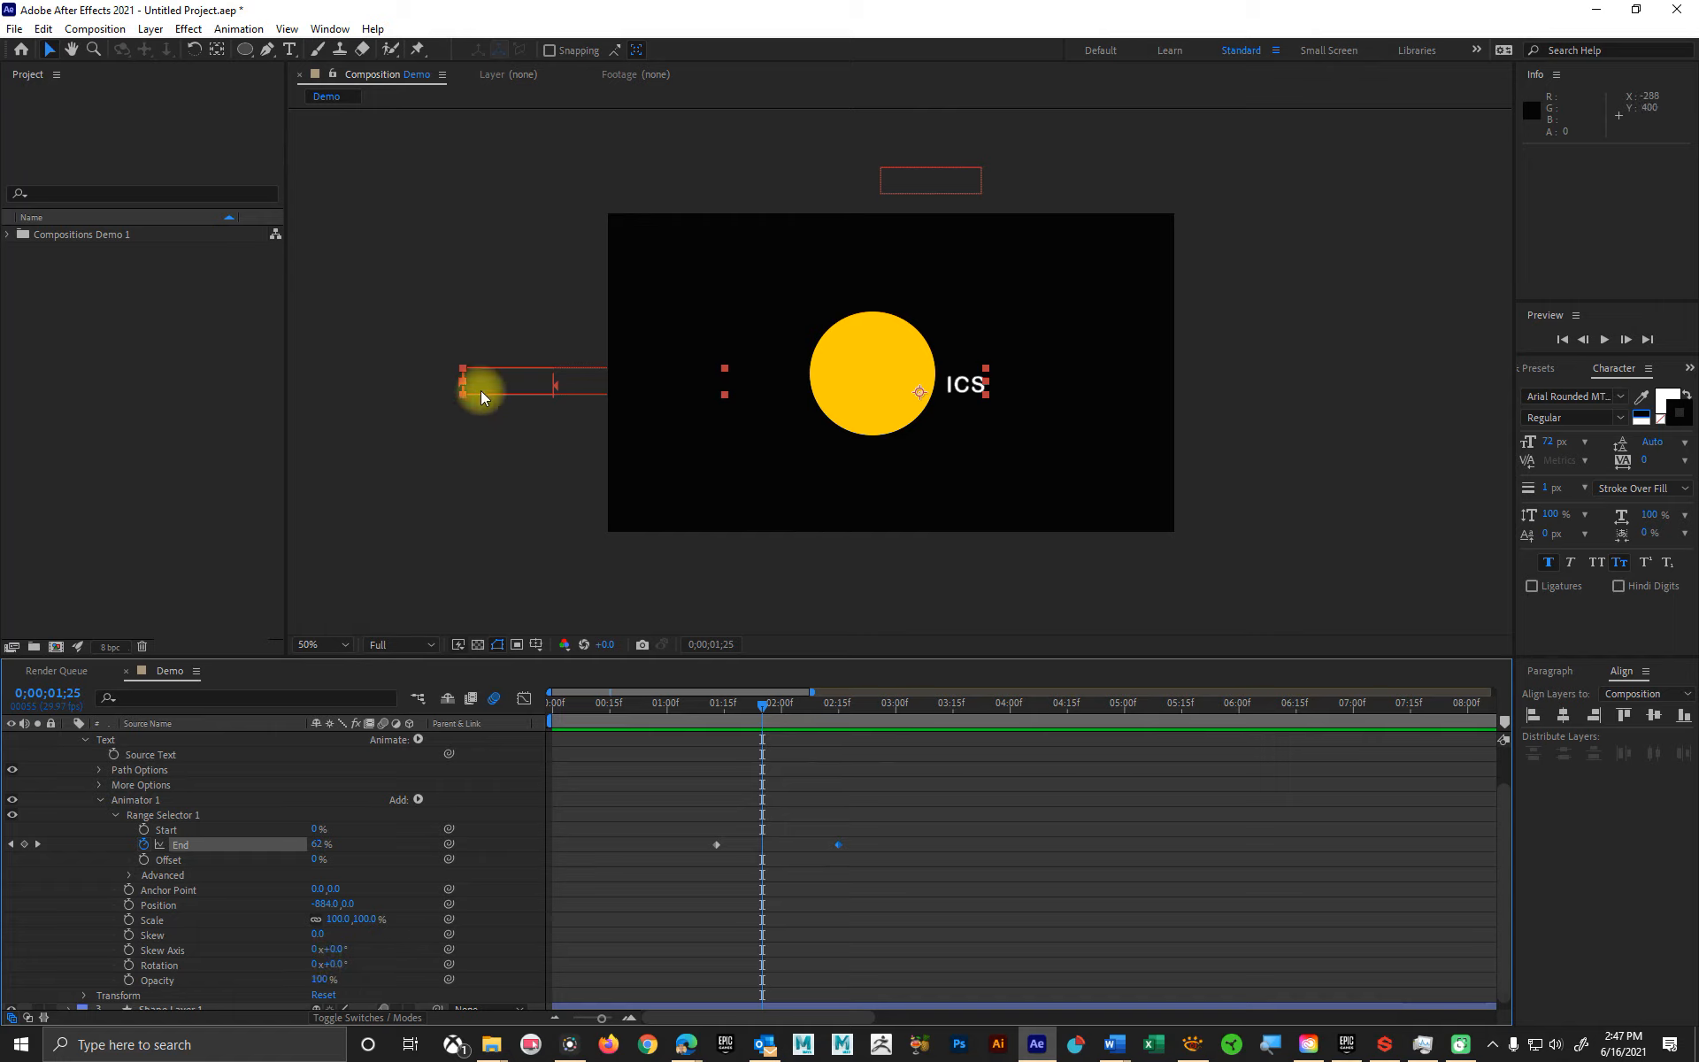
click(315, 965)
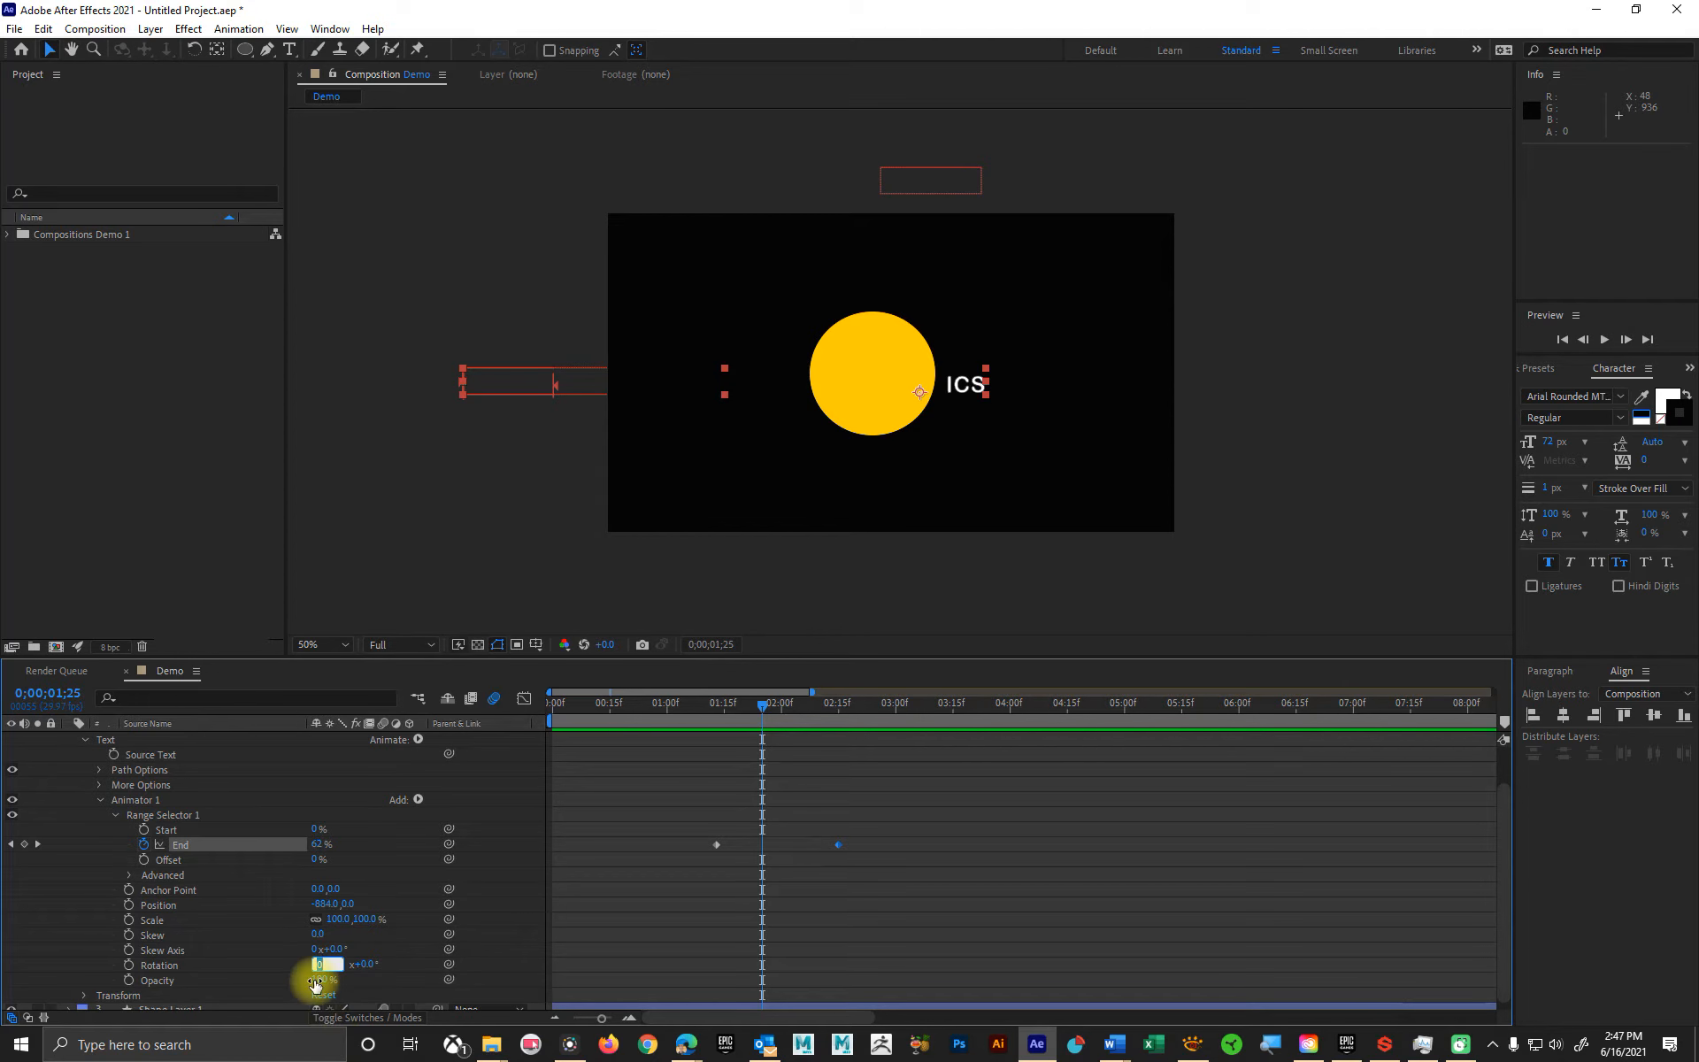
text(3)
key(Return)
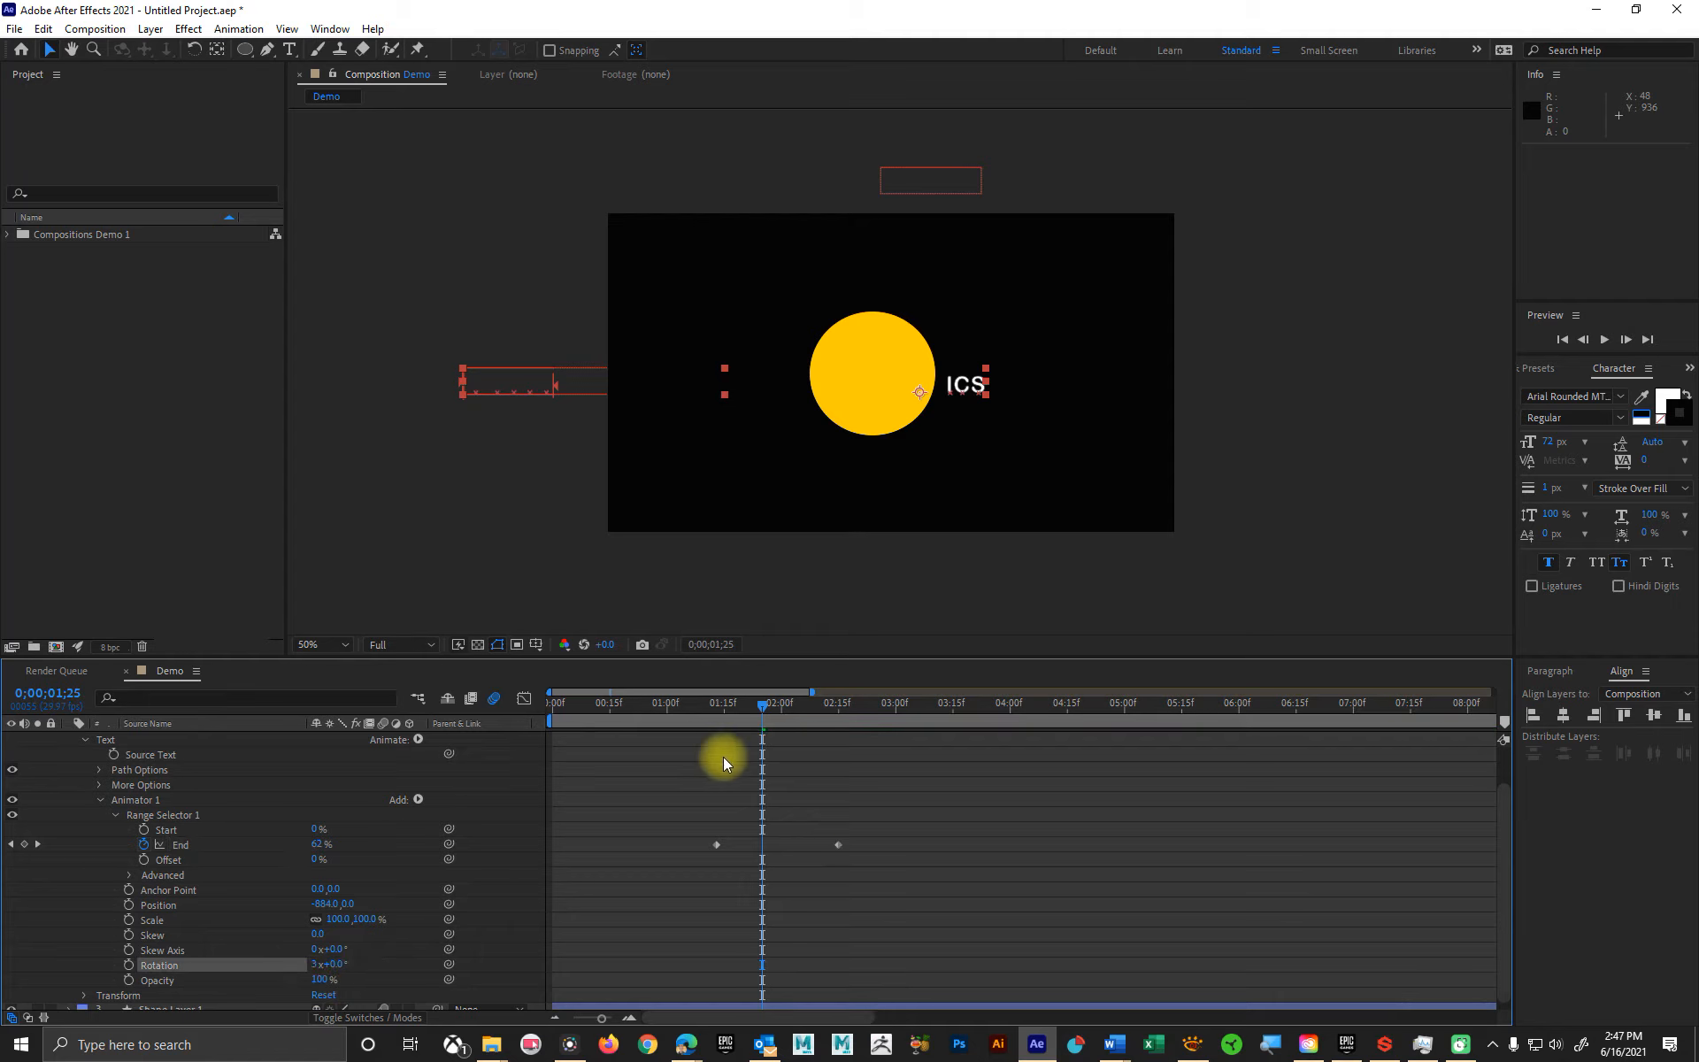
drag(761, 709, 824, 705)
- Move Graphics' second End keyframe to 0;00;03;22 and preview the spinning letters from 0;00;01;01
scroll(896, 763, up, 2)
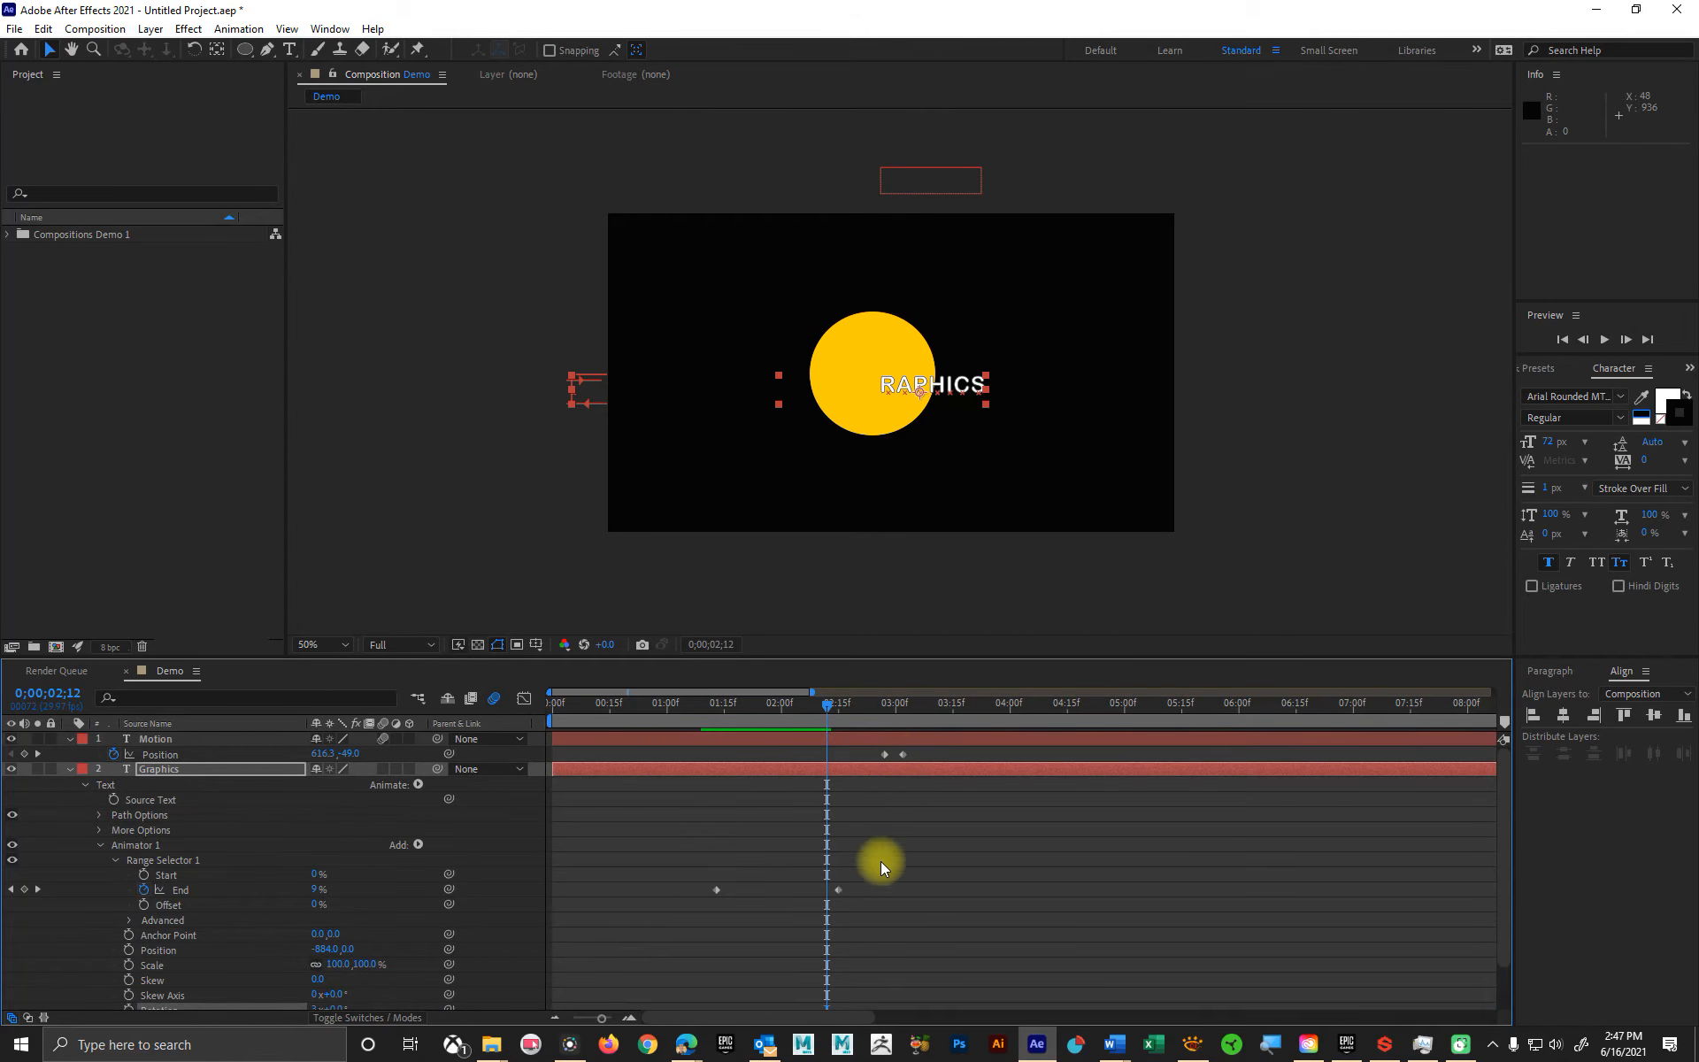
drag(841, 887, 980, 888)
drag(752, 703, 671, 706)
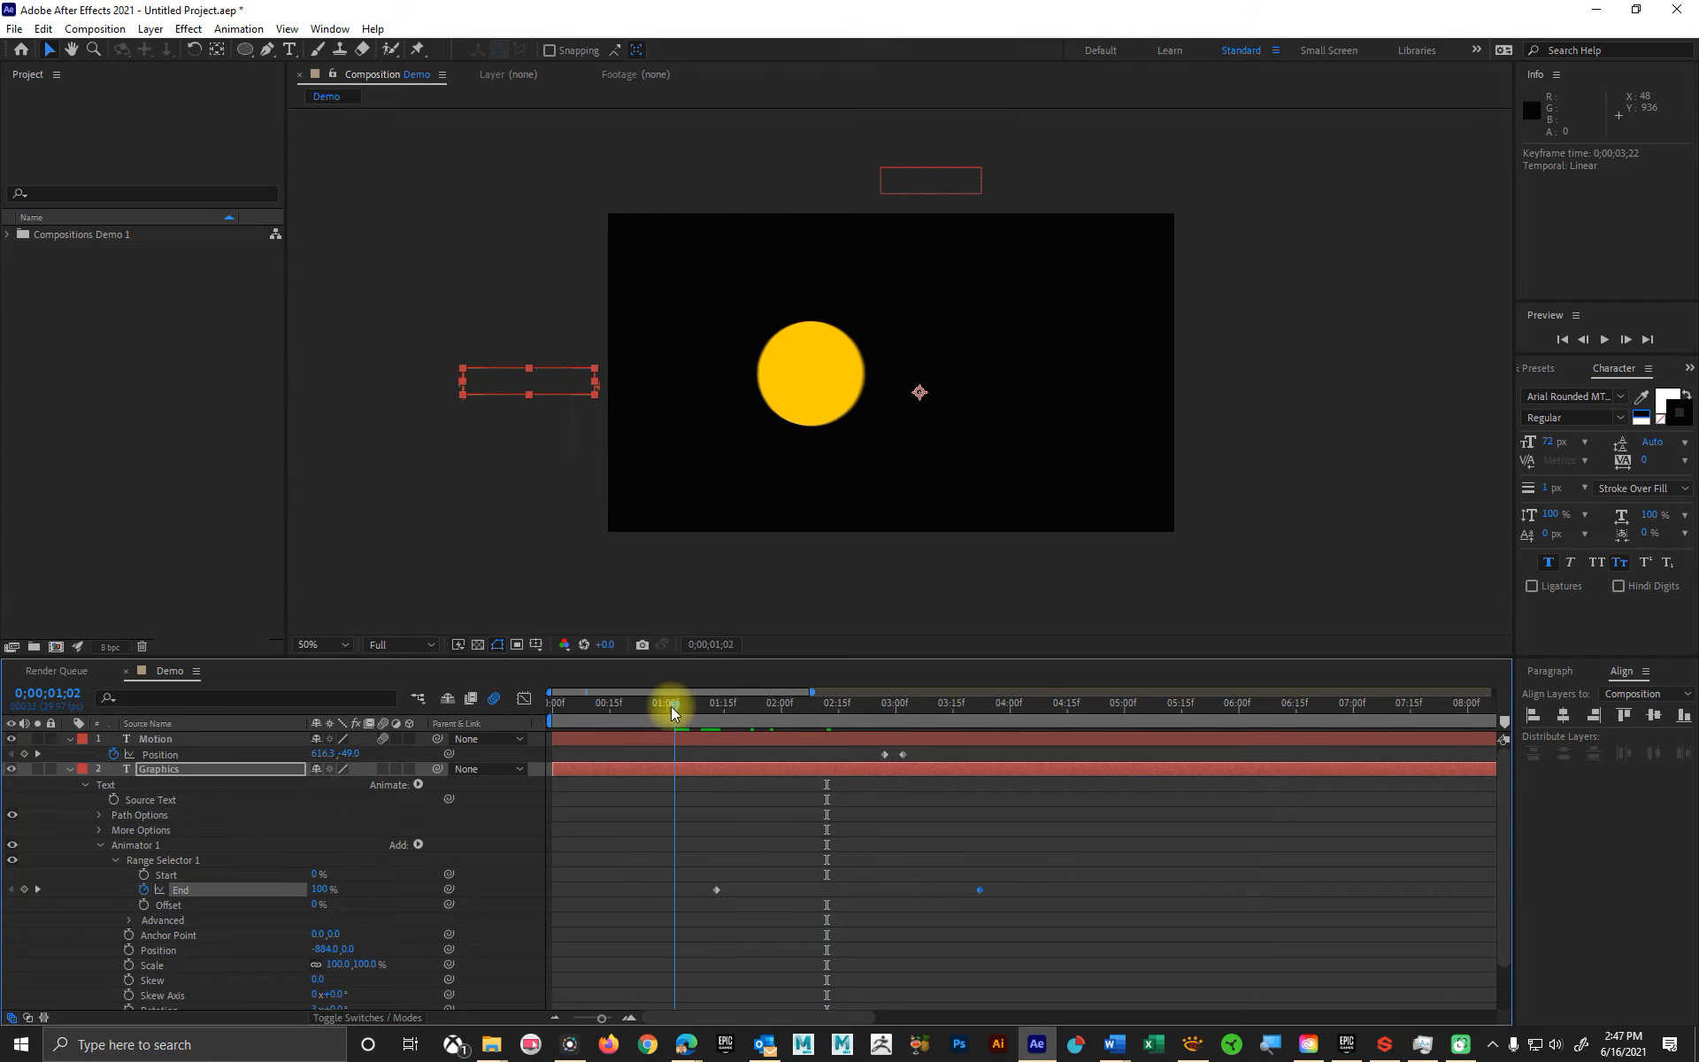
key(space)
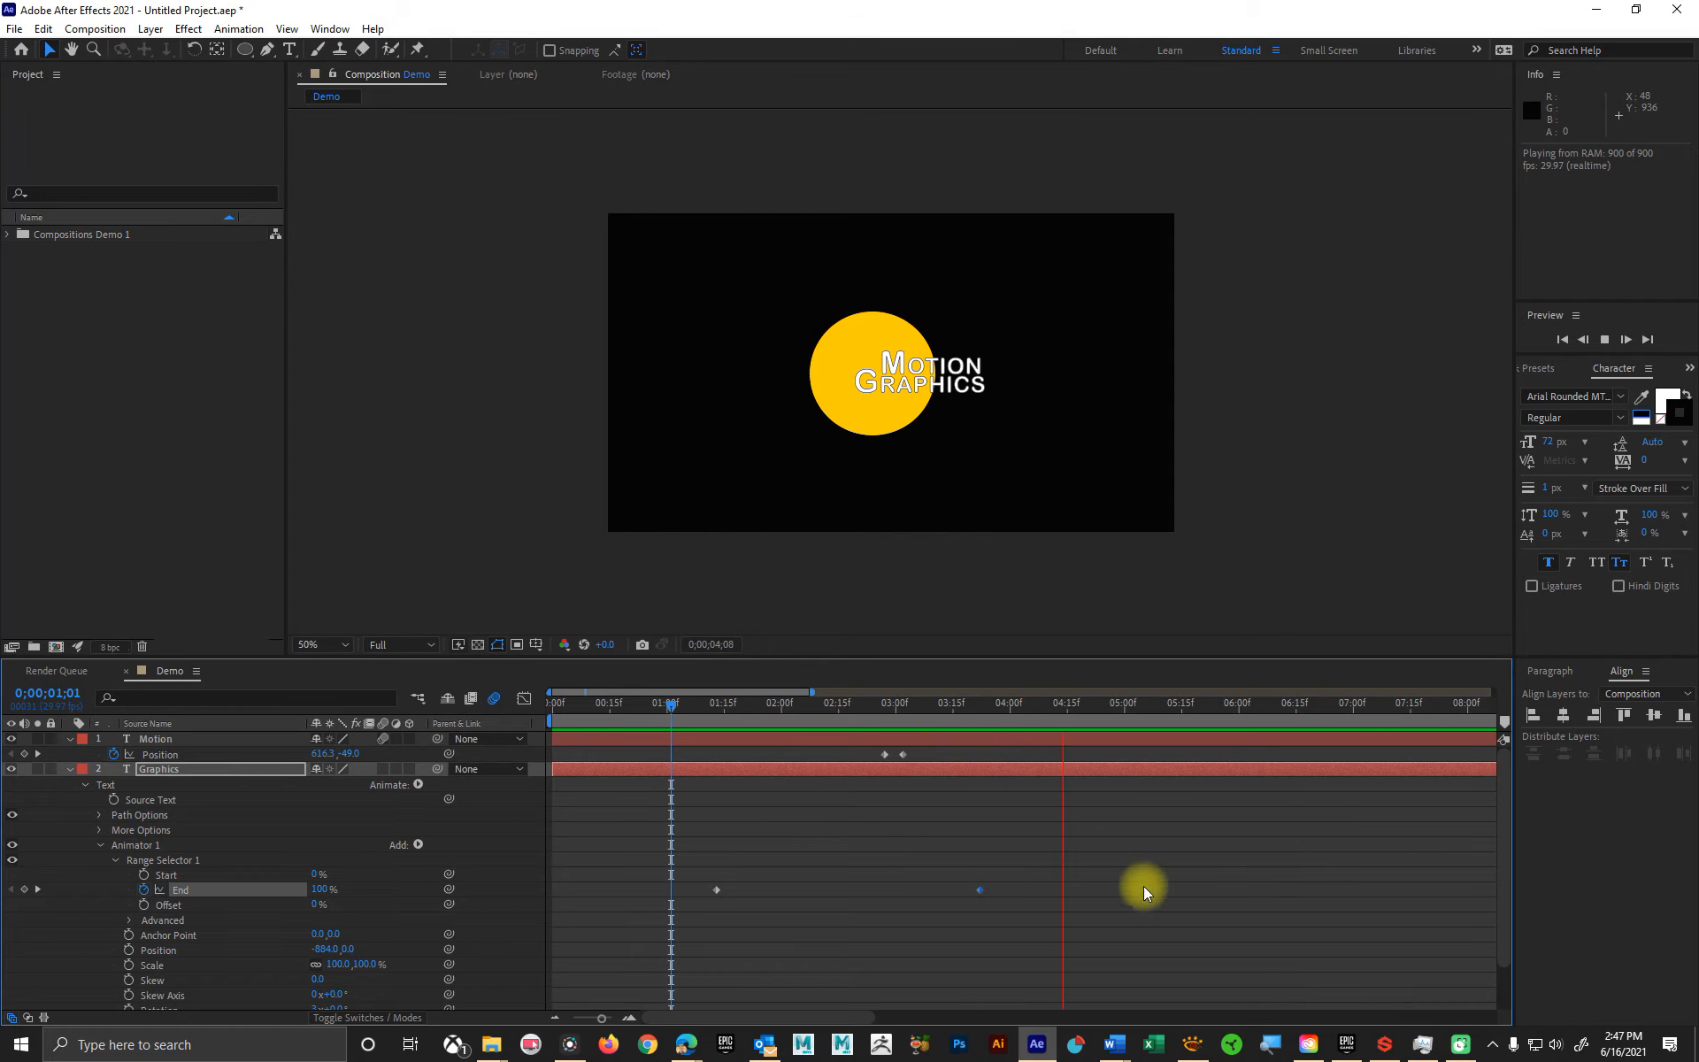
- Play back the Demo composition from 0;00;00;23 to review the spinning Graphics letters
key(space)
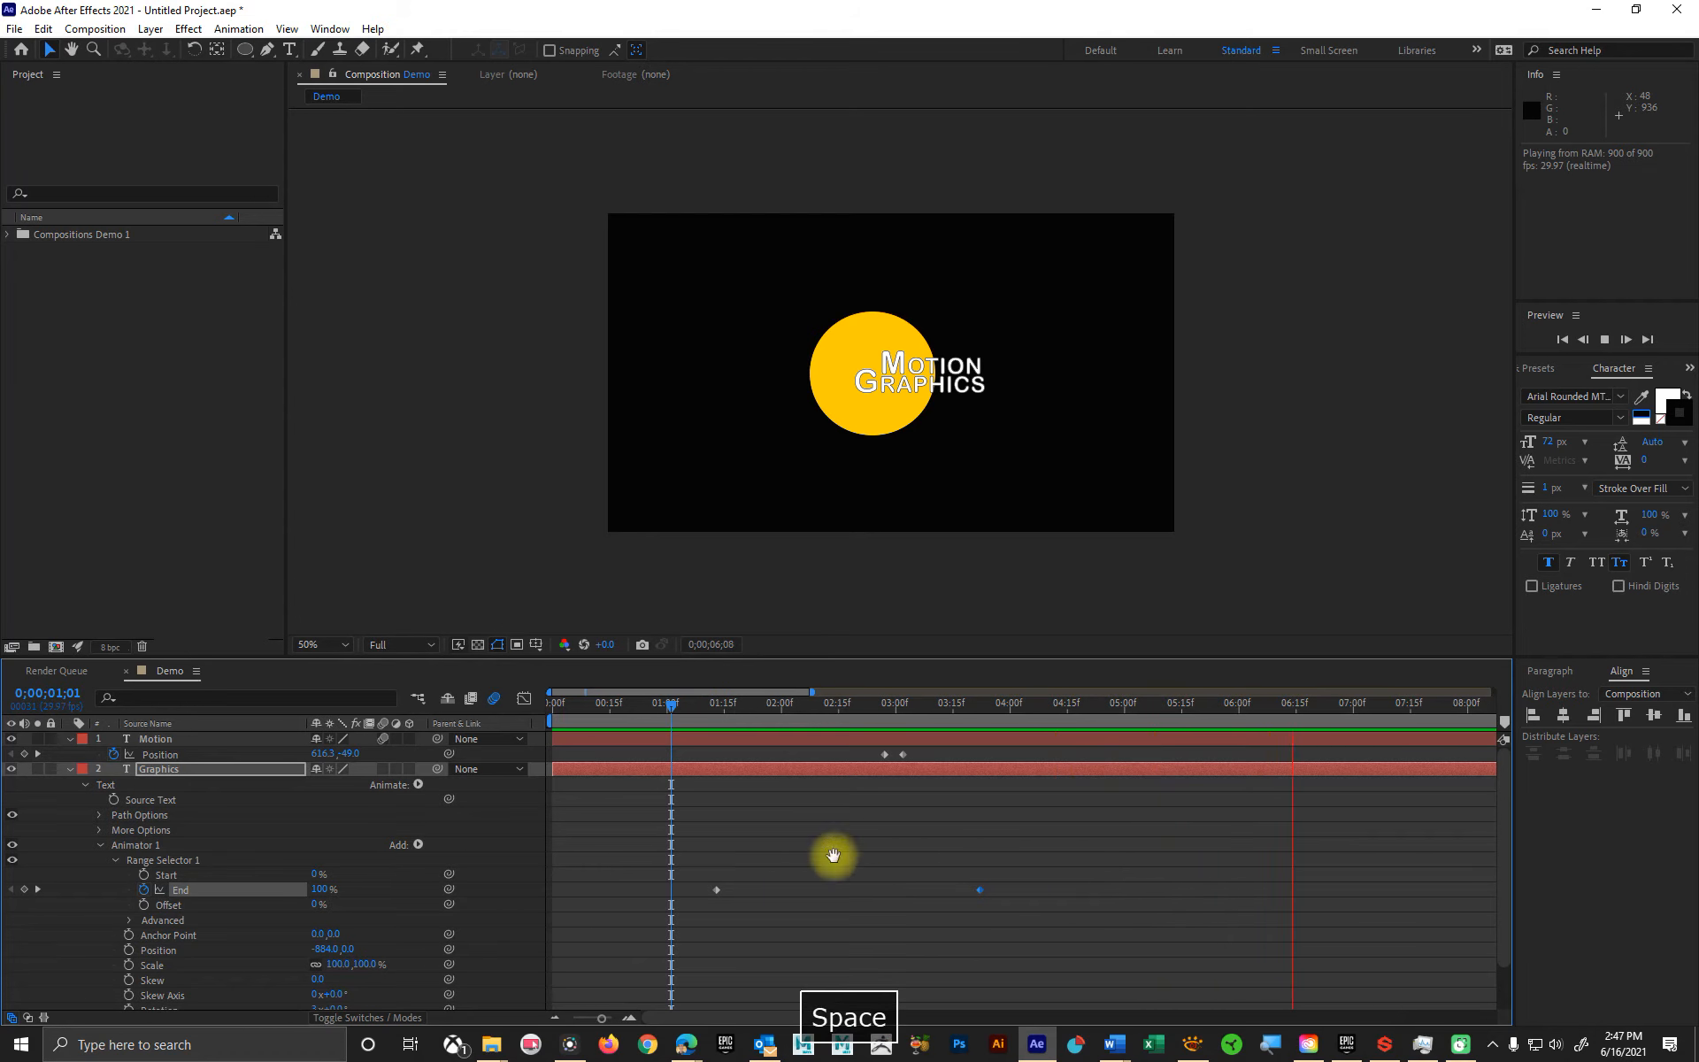
drag(782, 708, 639, 704)
key(space)
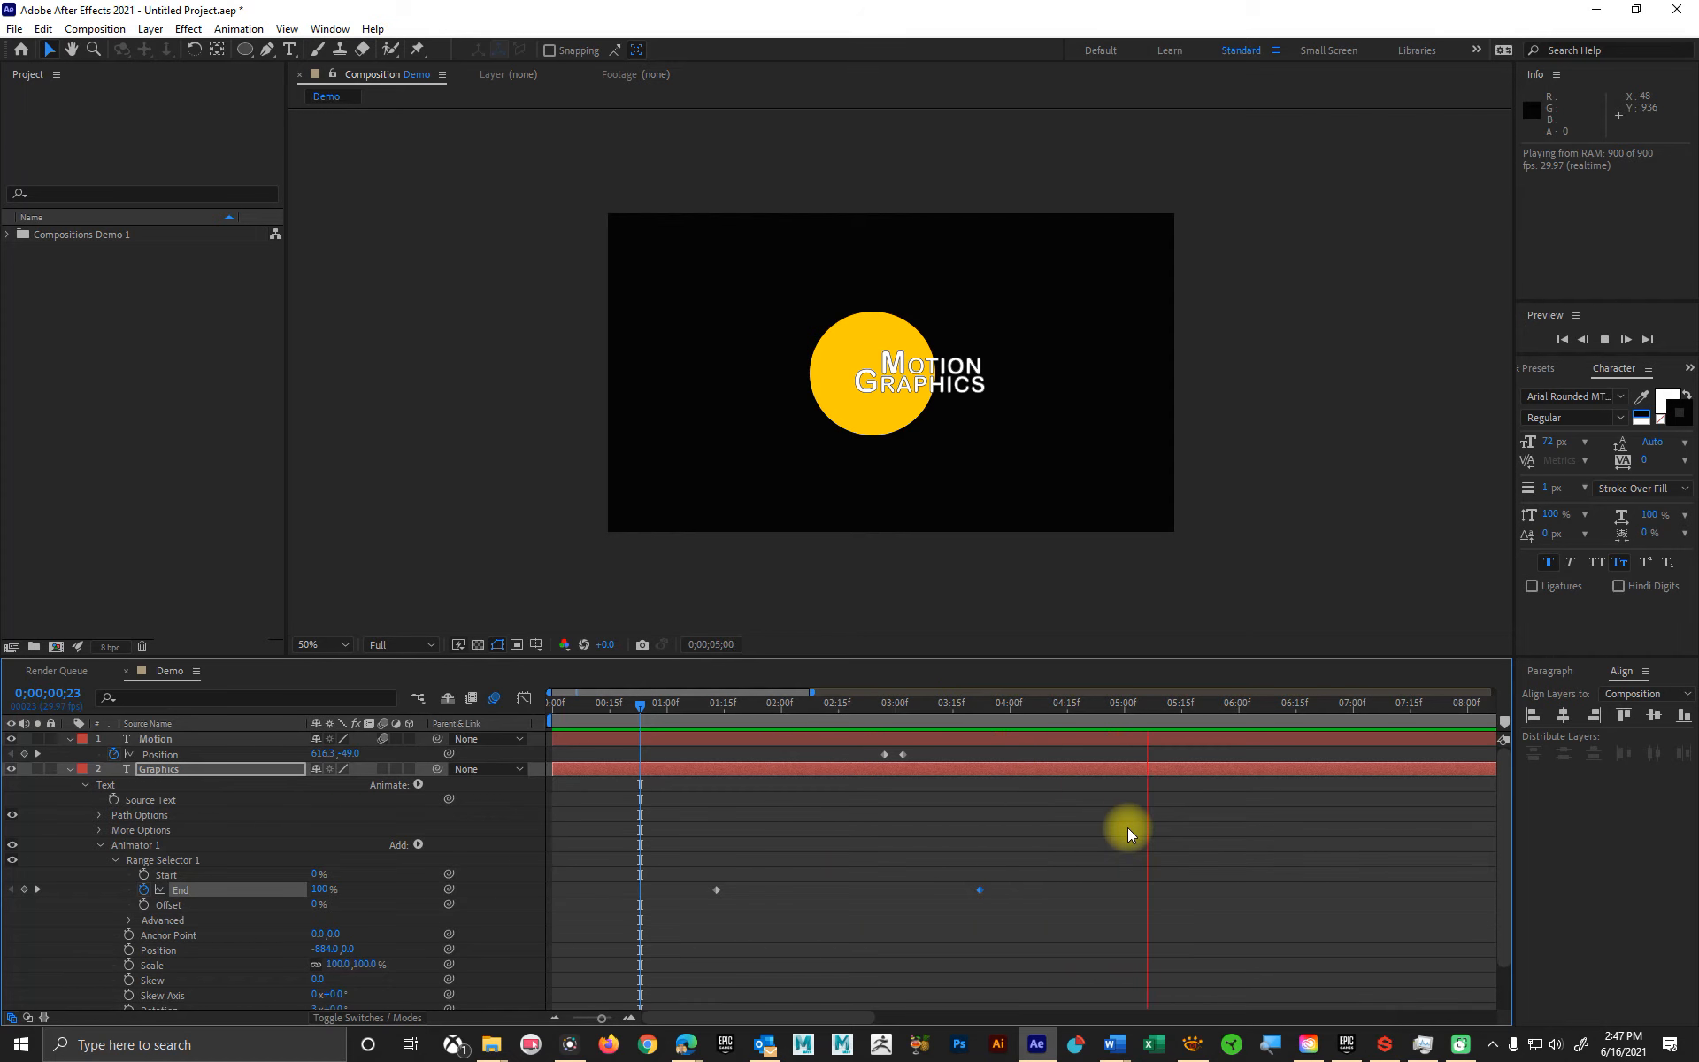
key(space)
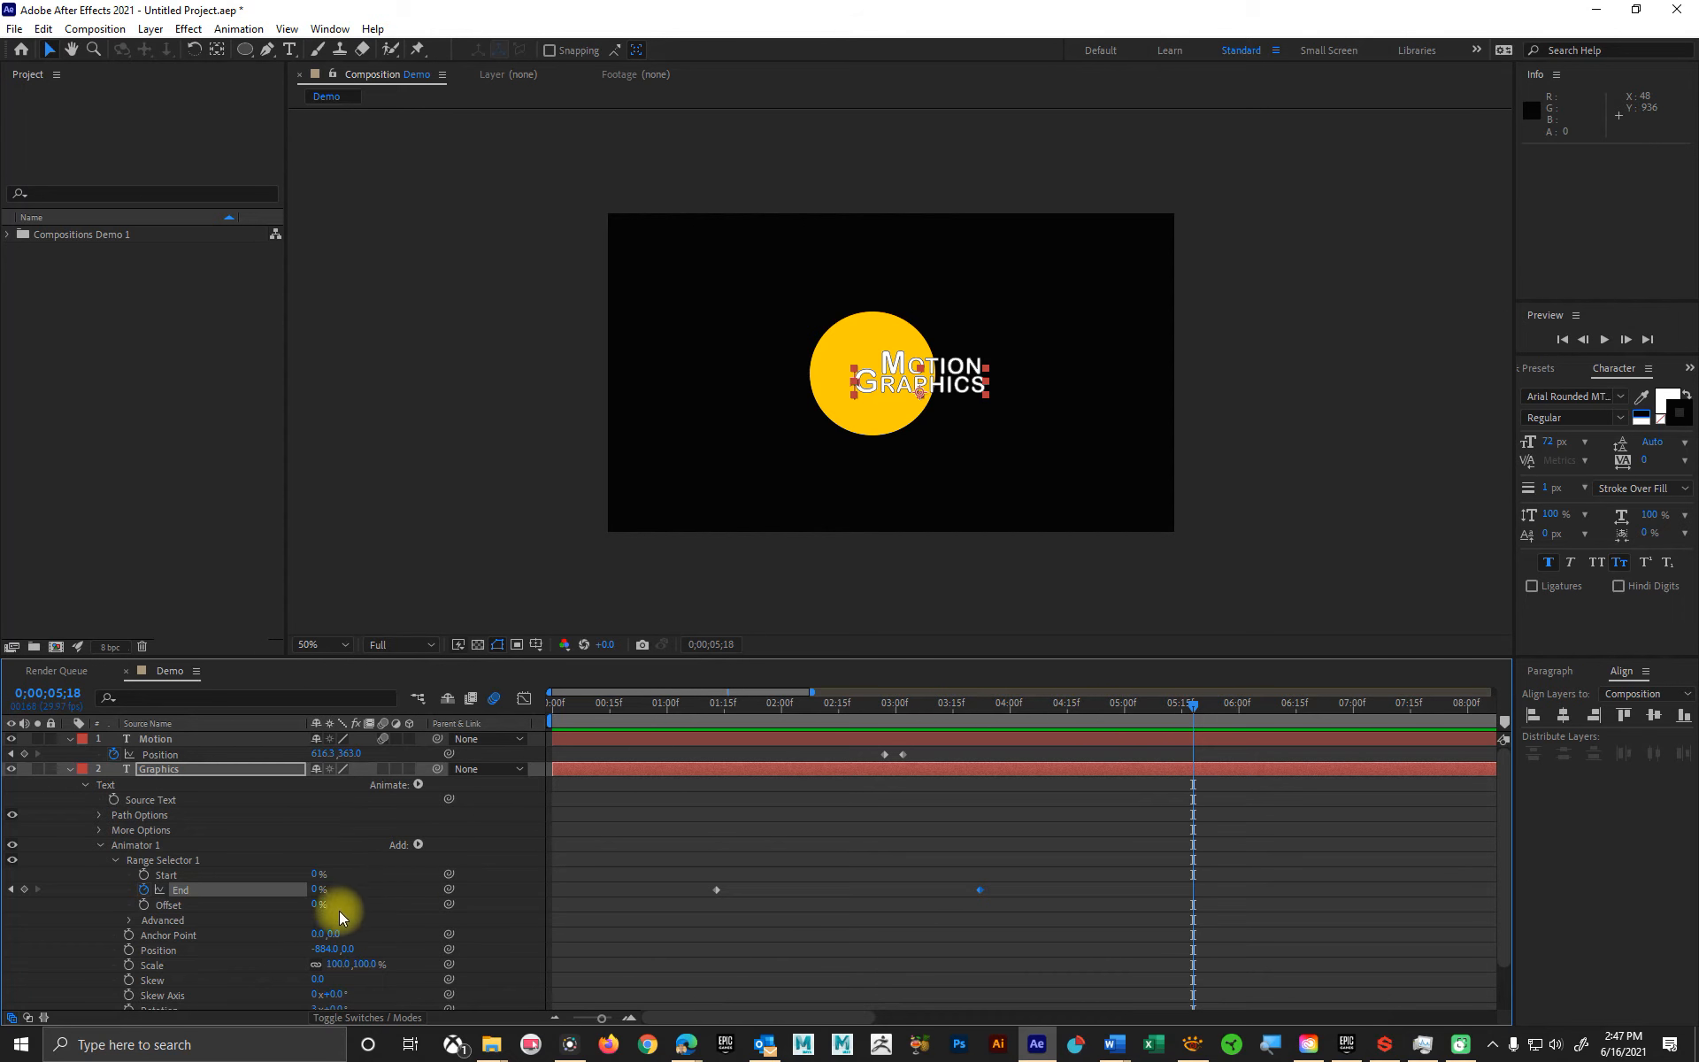
- Enable motion blur on the Graphics layer, move its second End keyframe to 0;00;03;05, and preview from the start
click(383, 768)
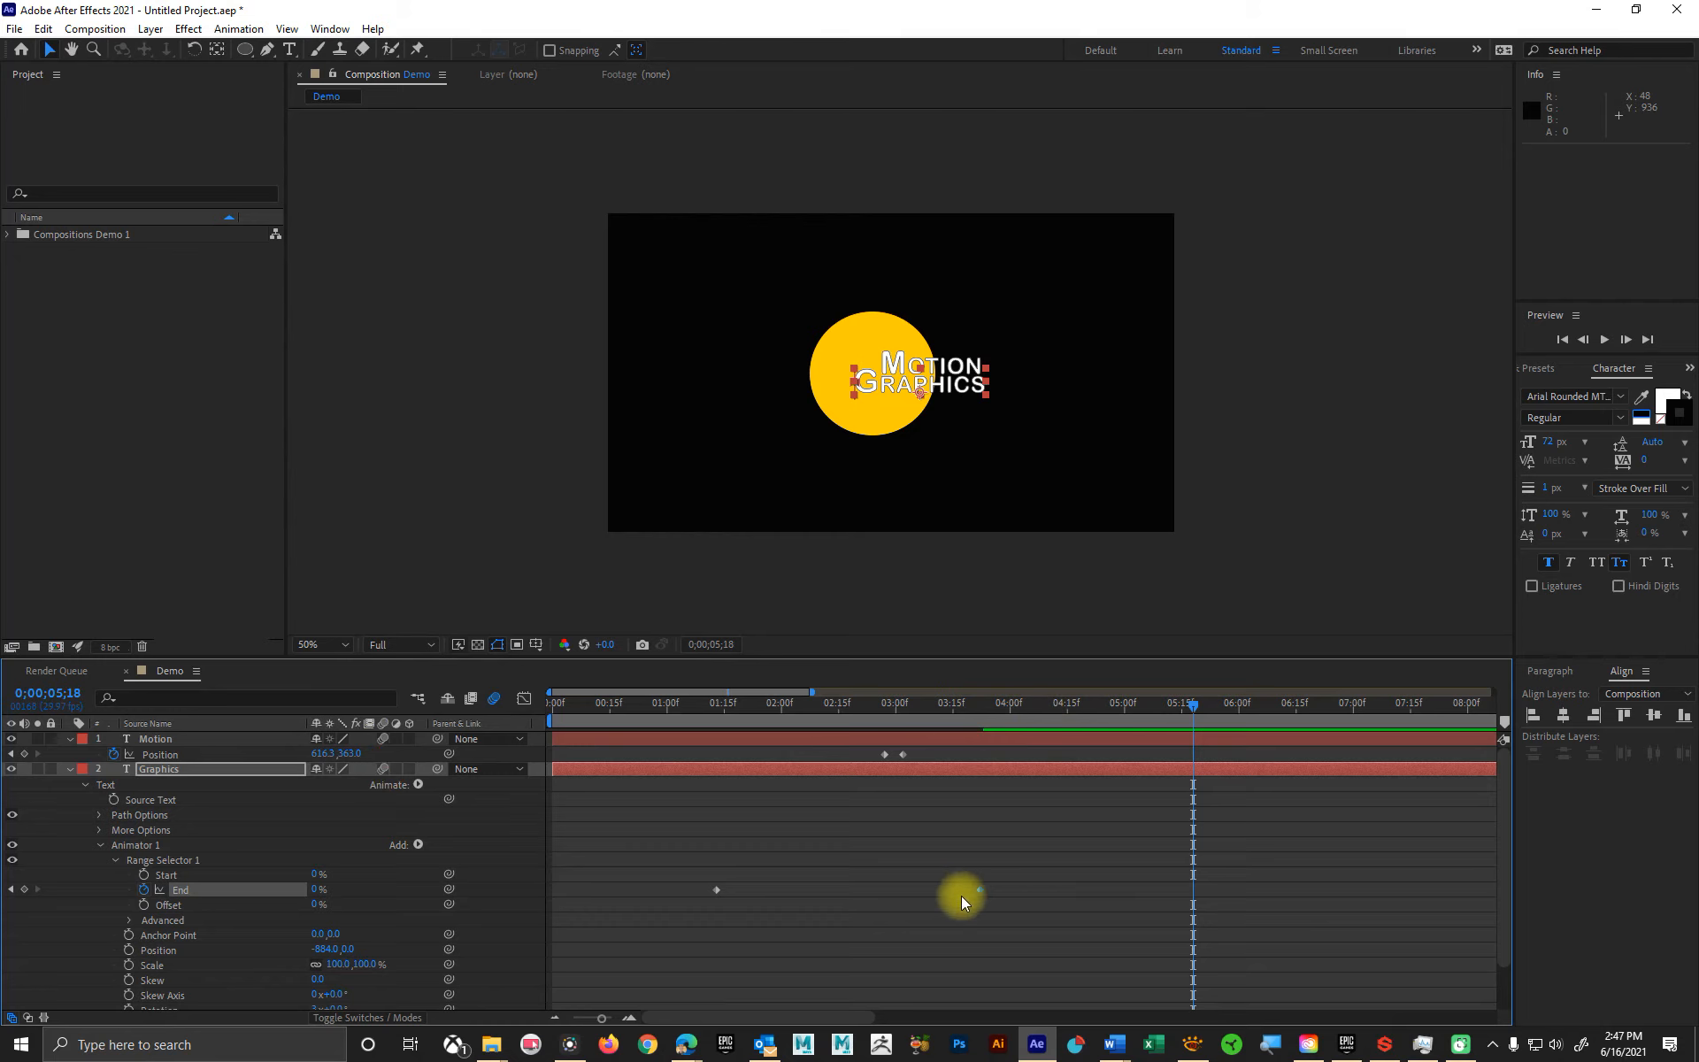
drag(981, 888, 915, 889)
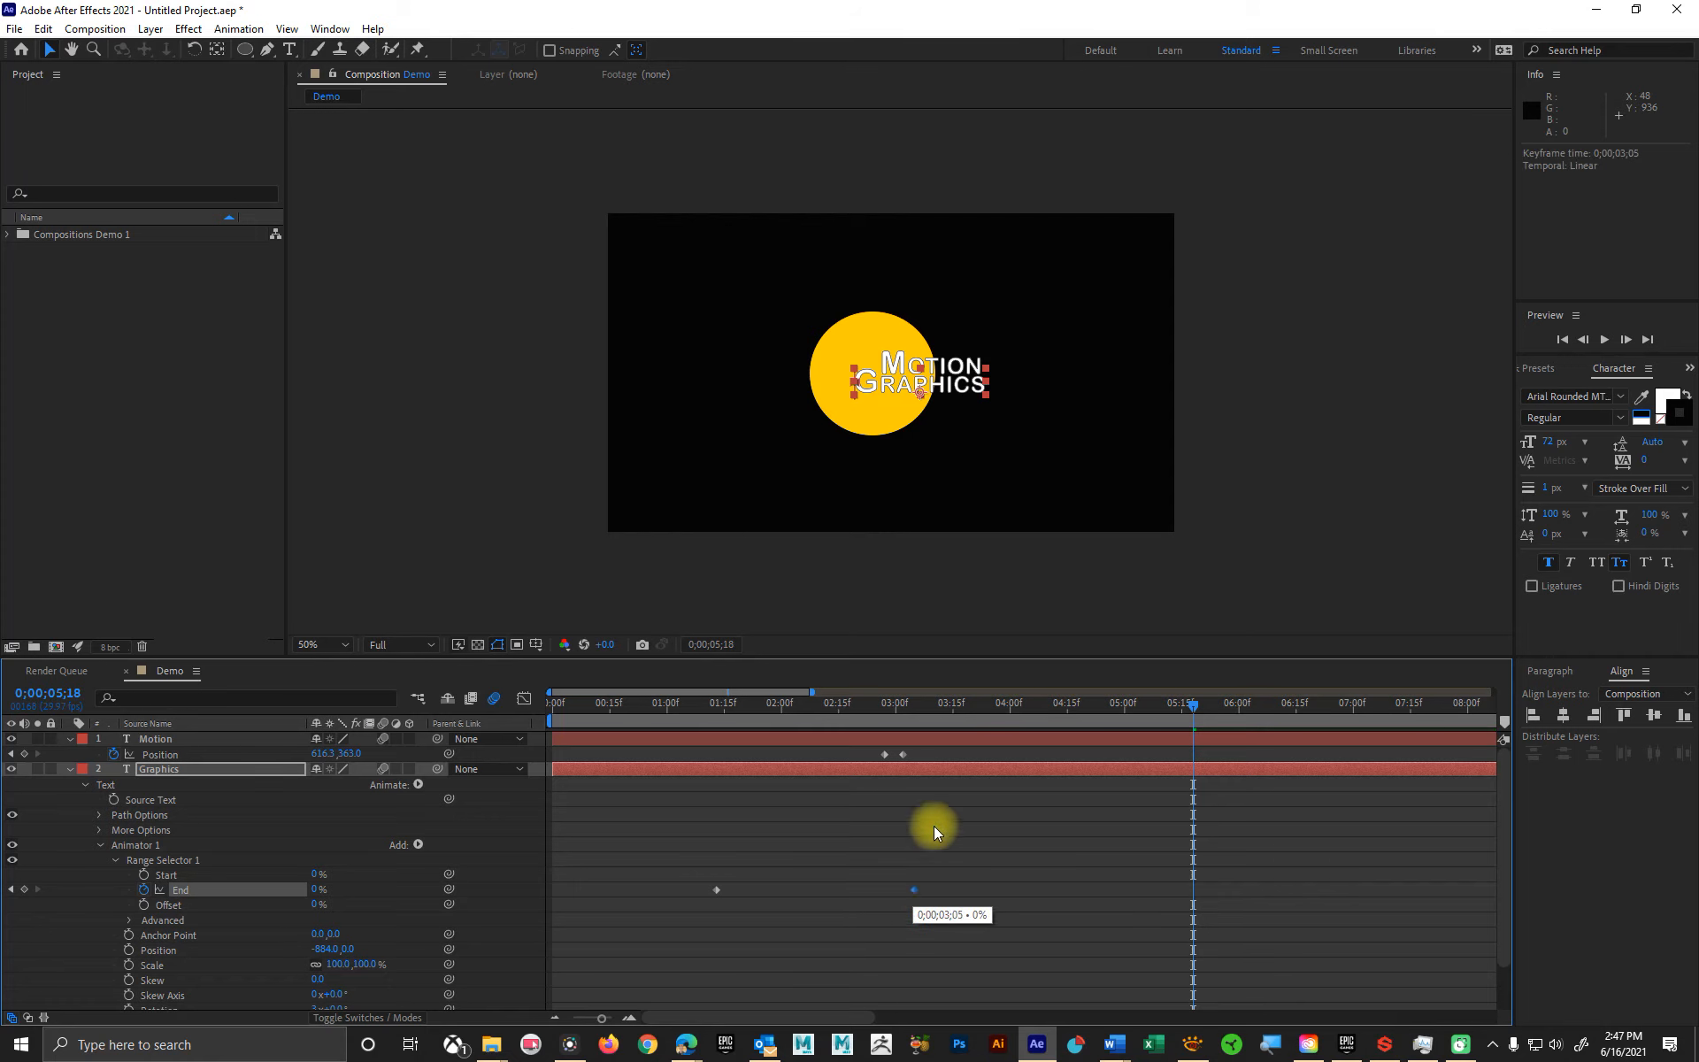
key(Home)
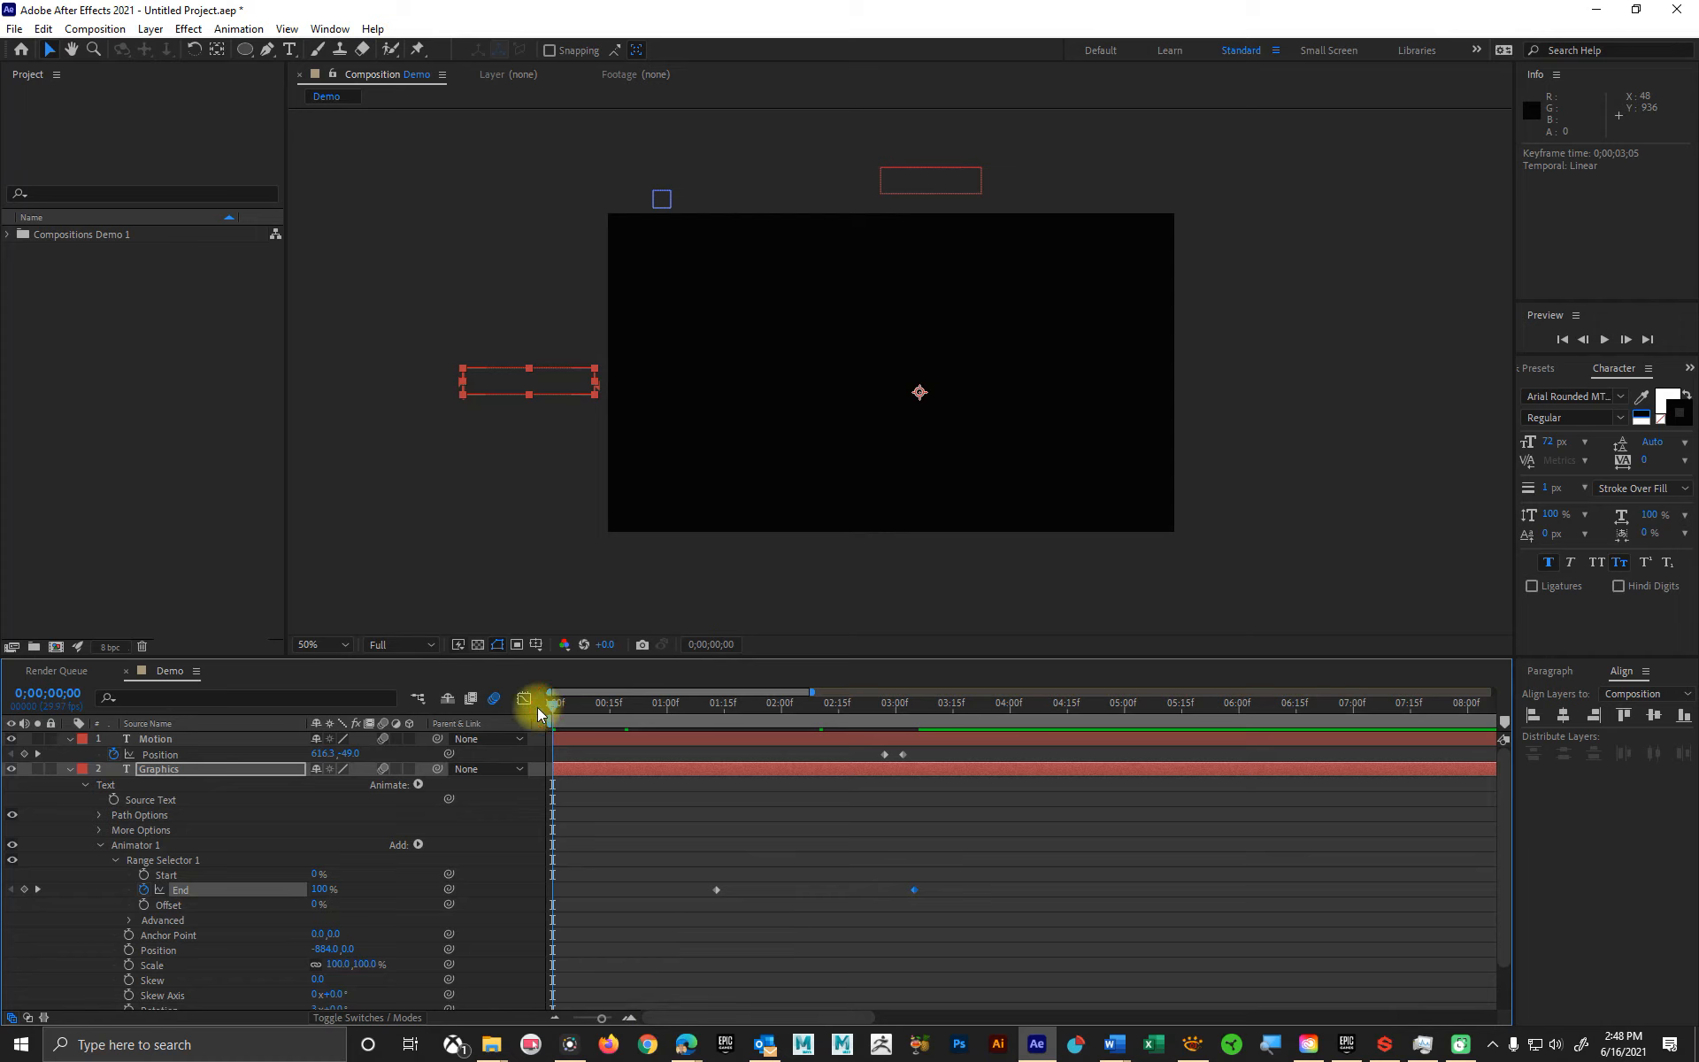
key(space)
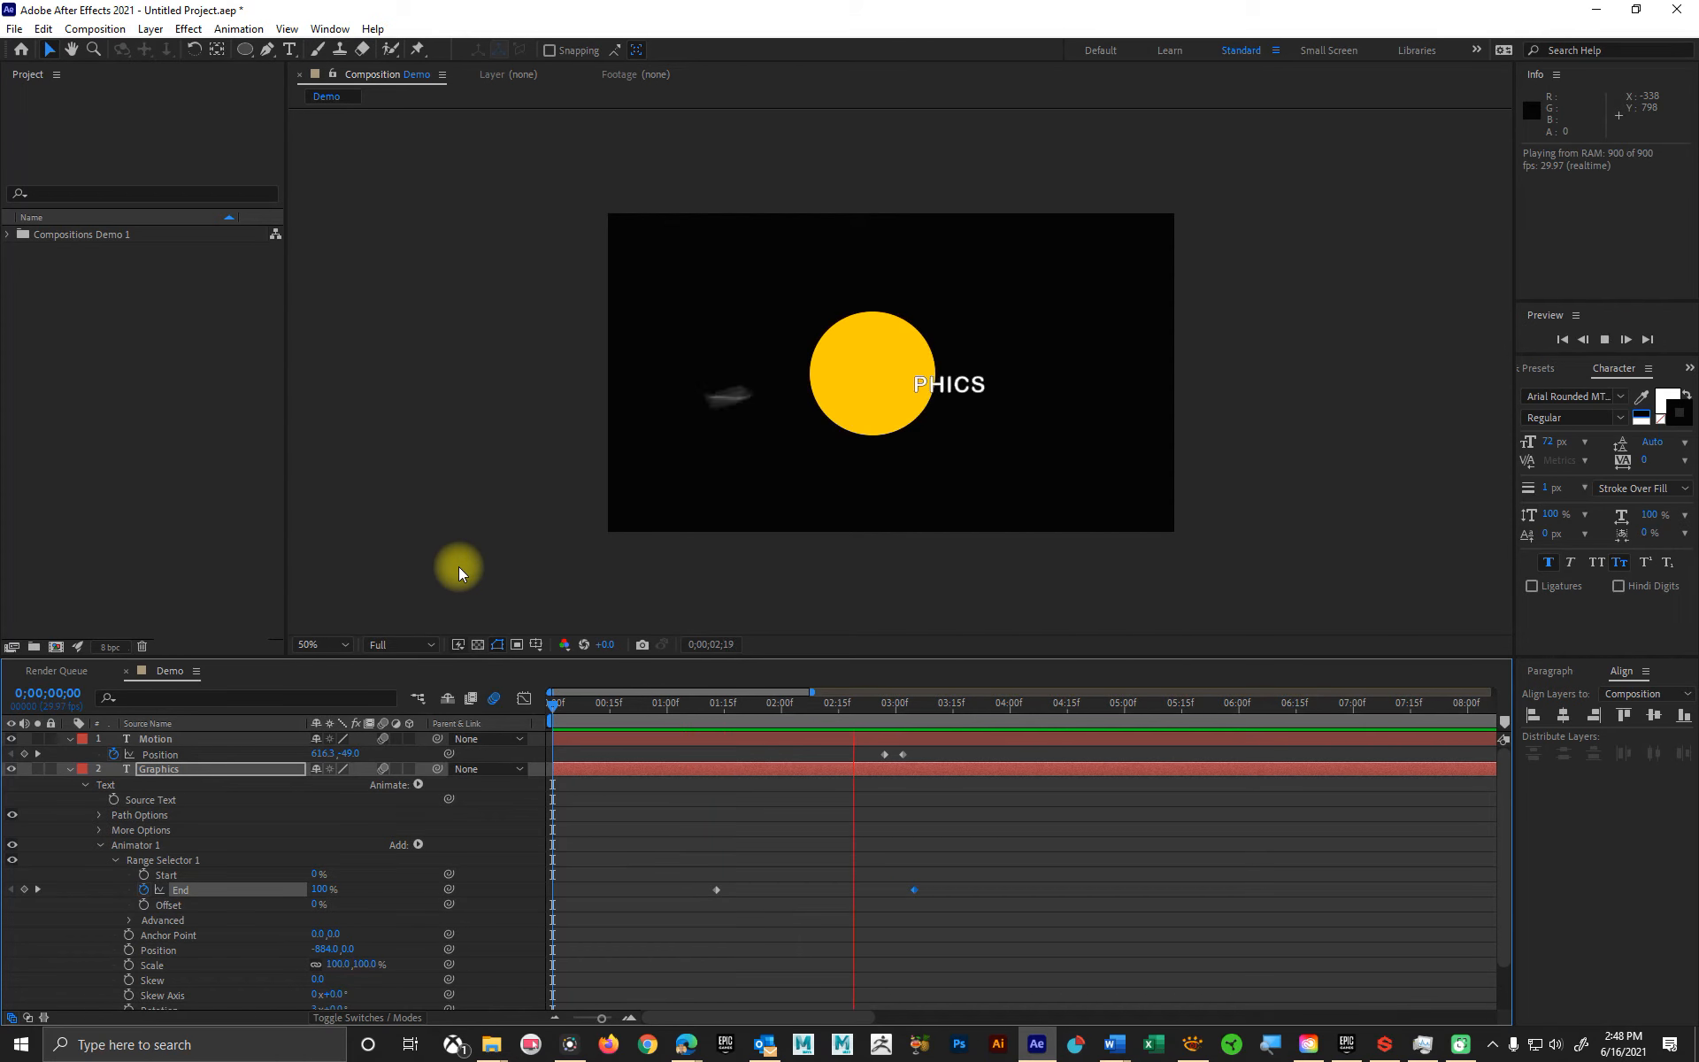
key(space)
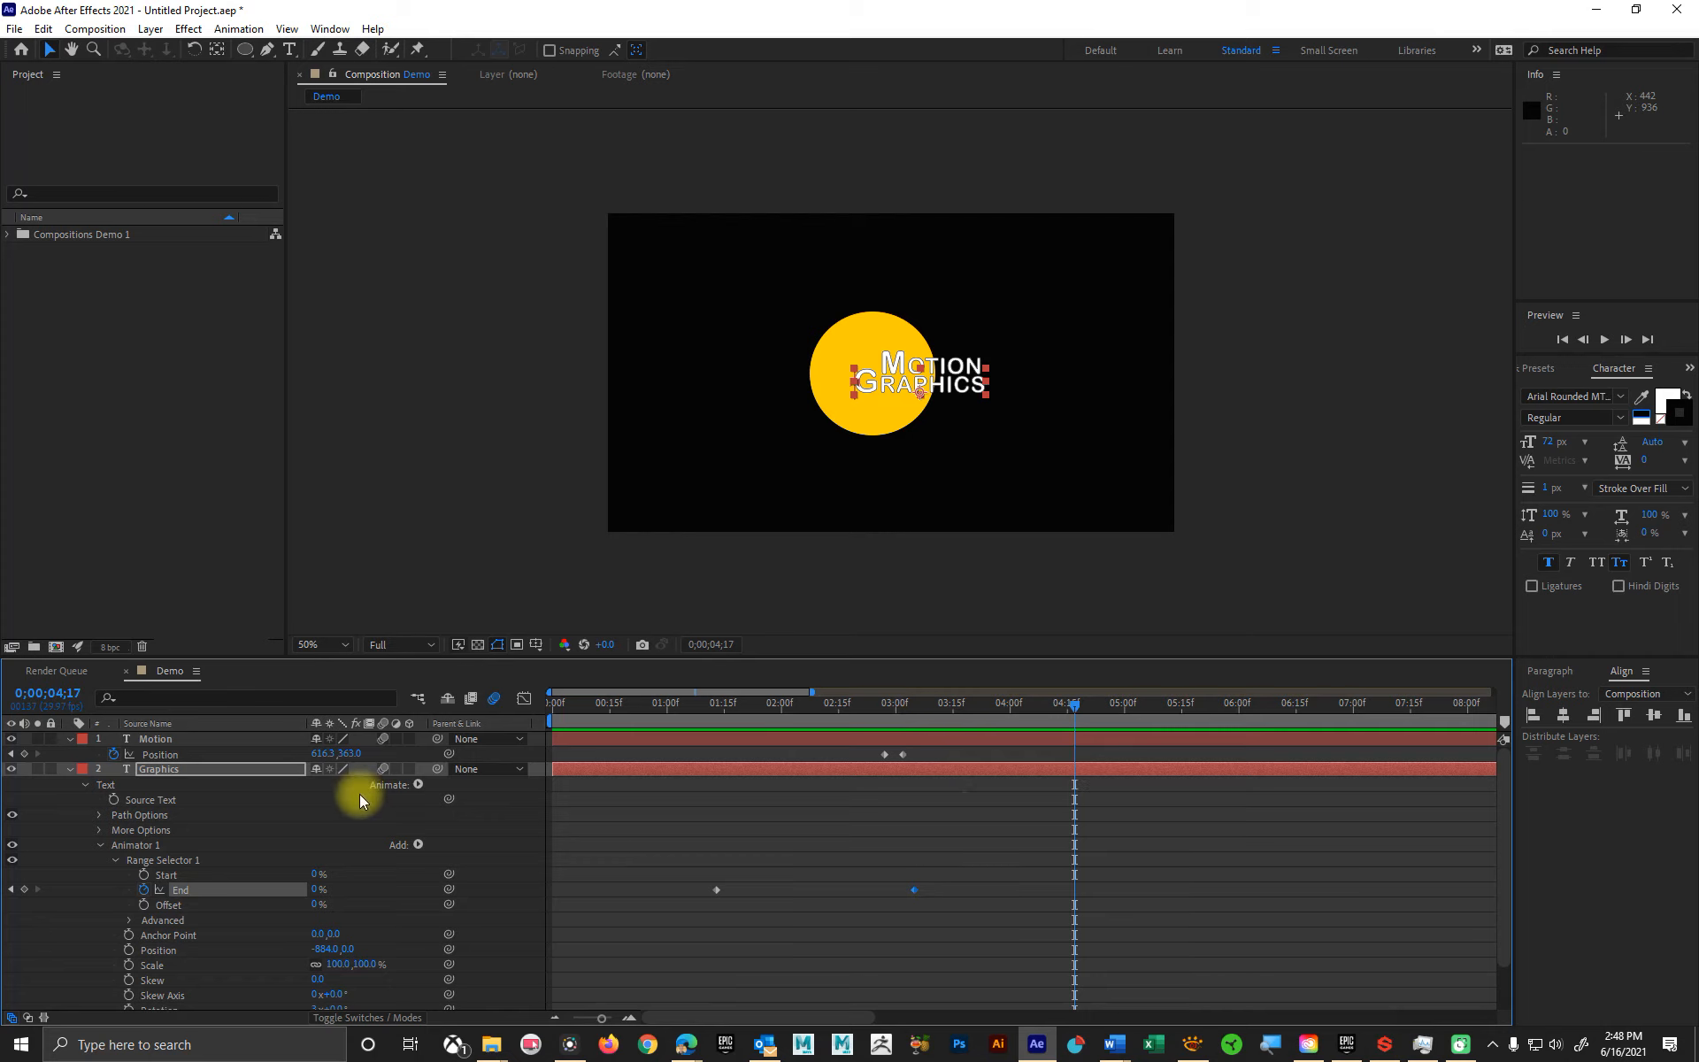
- Collapse Graphics and shift both Motion Position keyframes later, the first to 0;00;03;11, checking the timing with a preview from 0;00;01;12
click(70, 769)
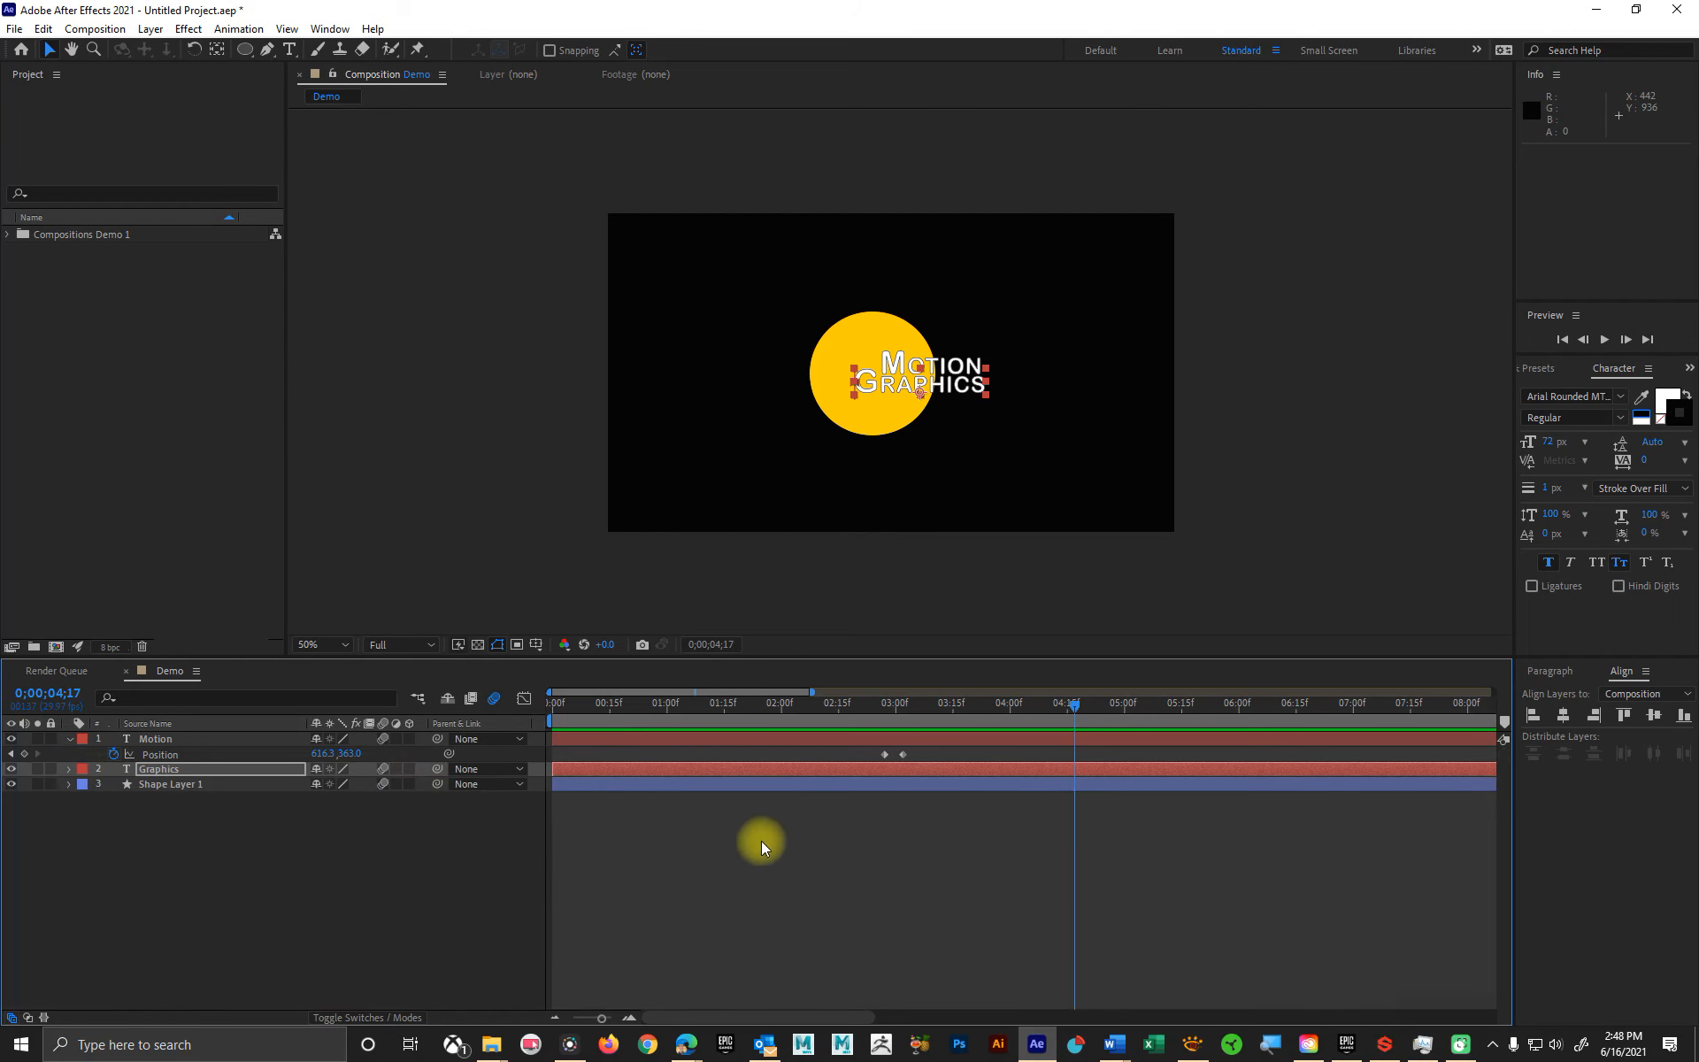
drag(793, 702, 918, 680)
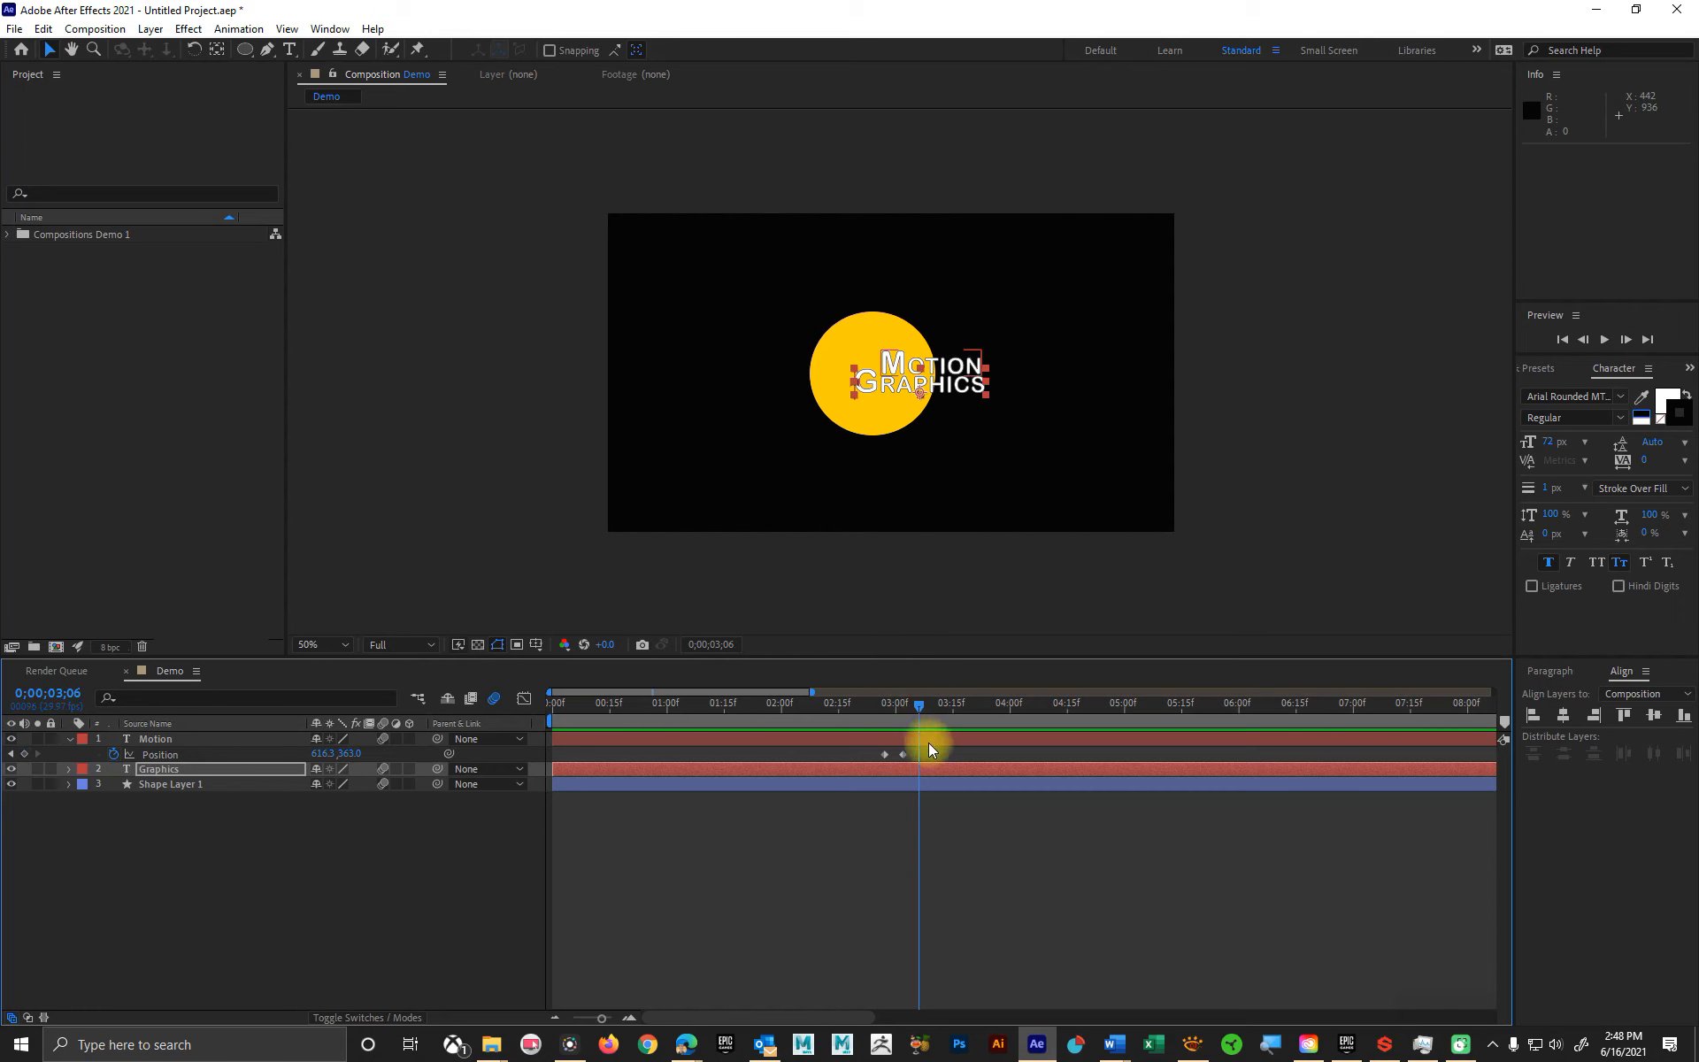
drag(923, 745, 713, 708)
click(890, 756)
click(902, 752)
click(904, 751)
key(space)
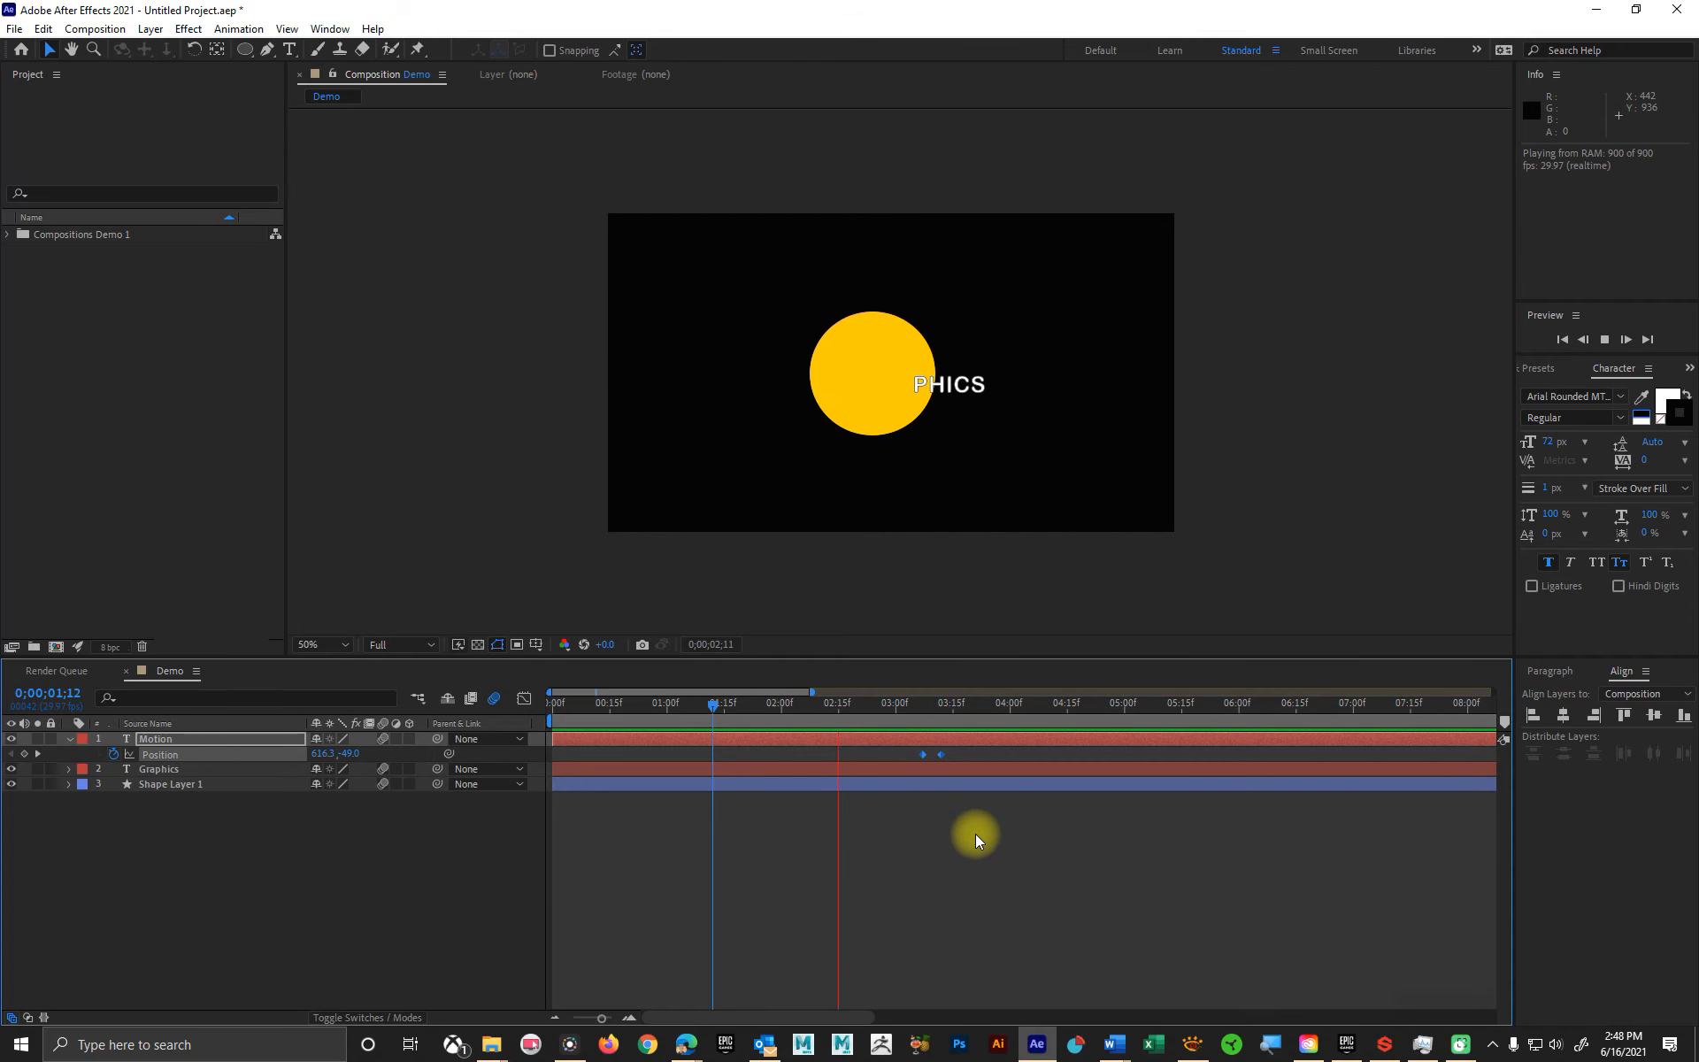
key(space)
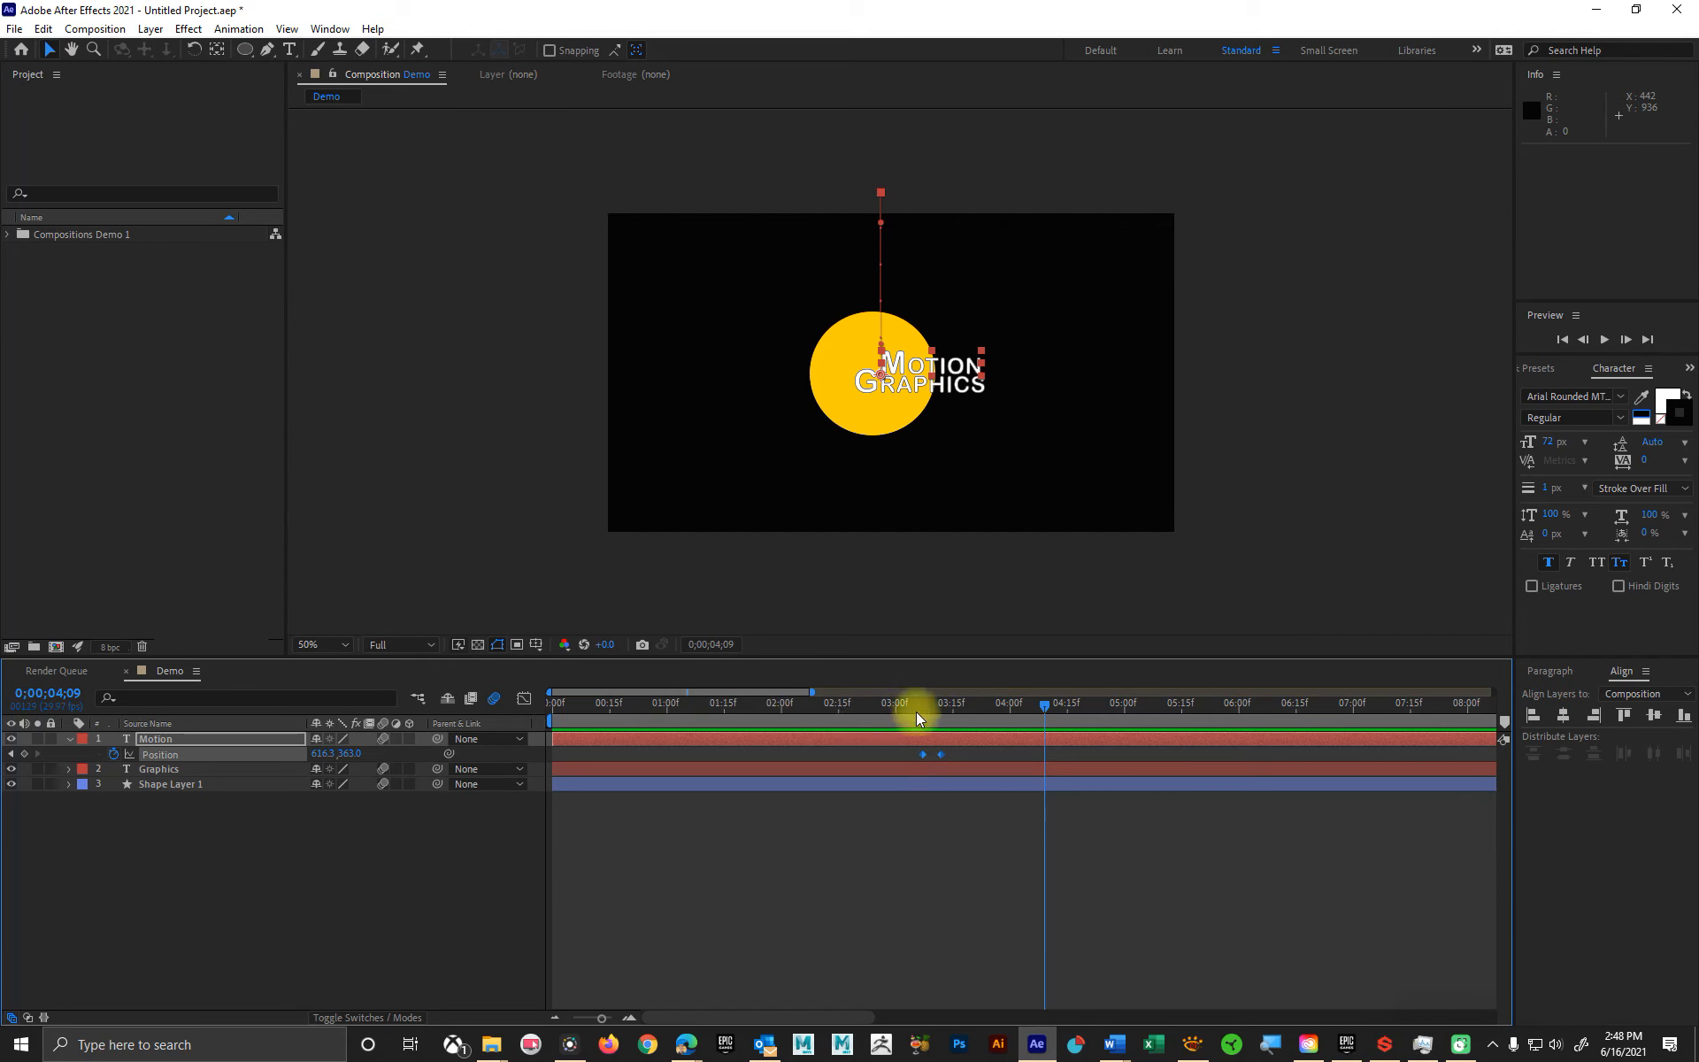
drag(920, 753, 959, 708)
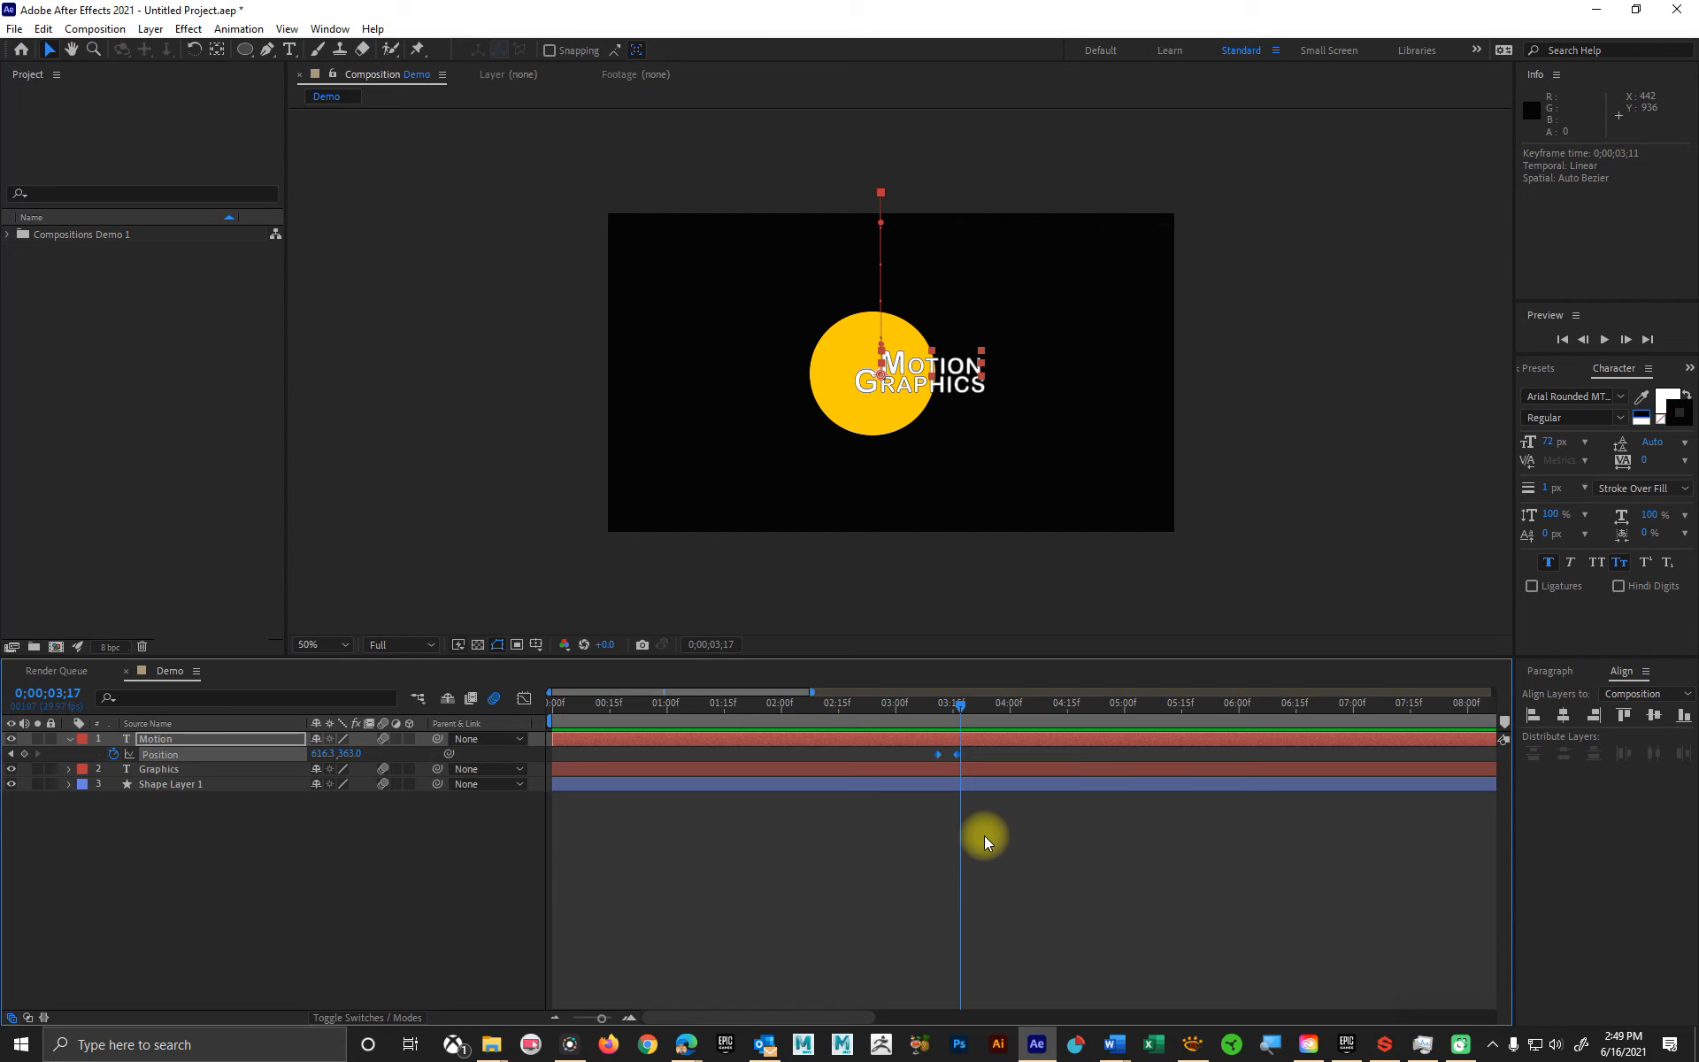
- Try the preview resolution at Half and Third, and play the Demo composition from the start
click(415, 646)
click(407, 704)
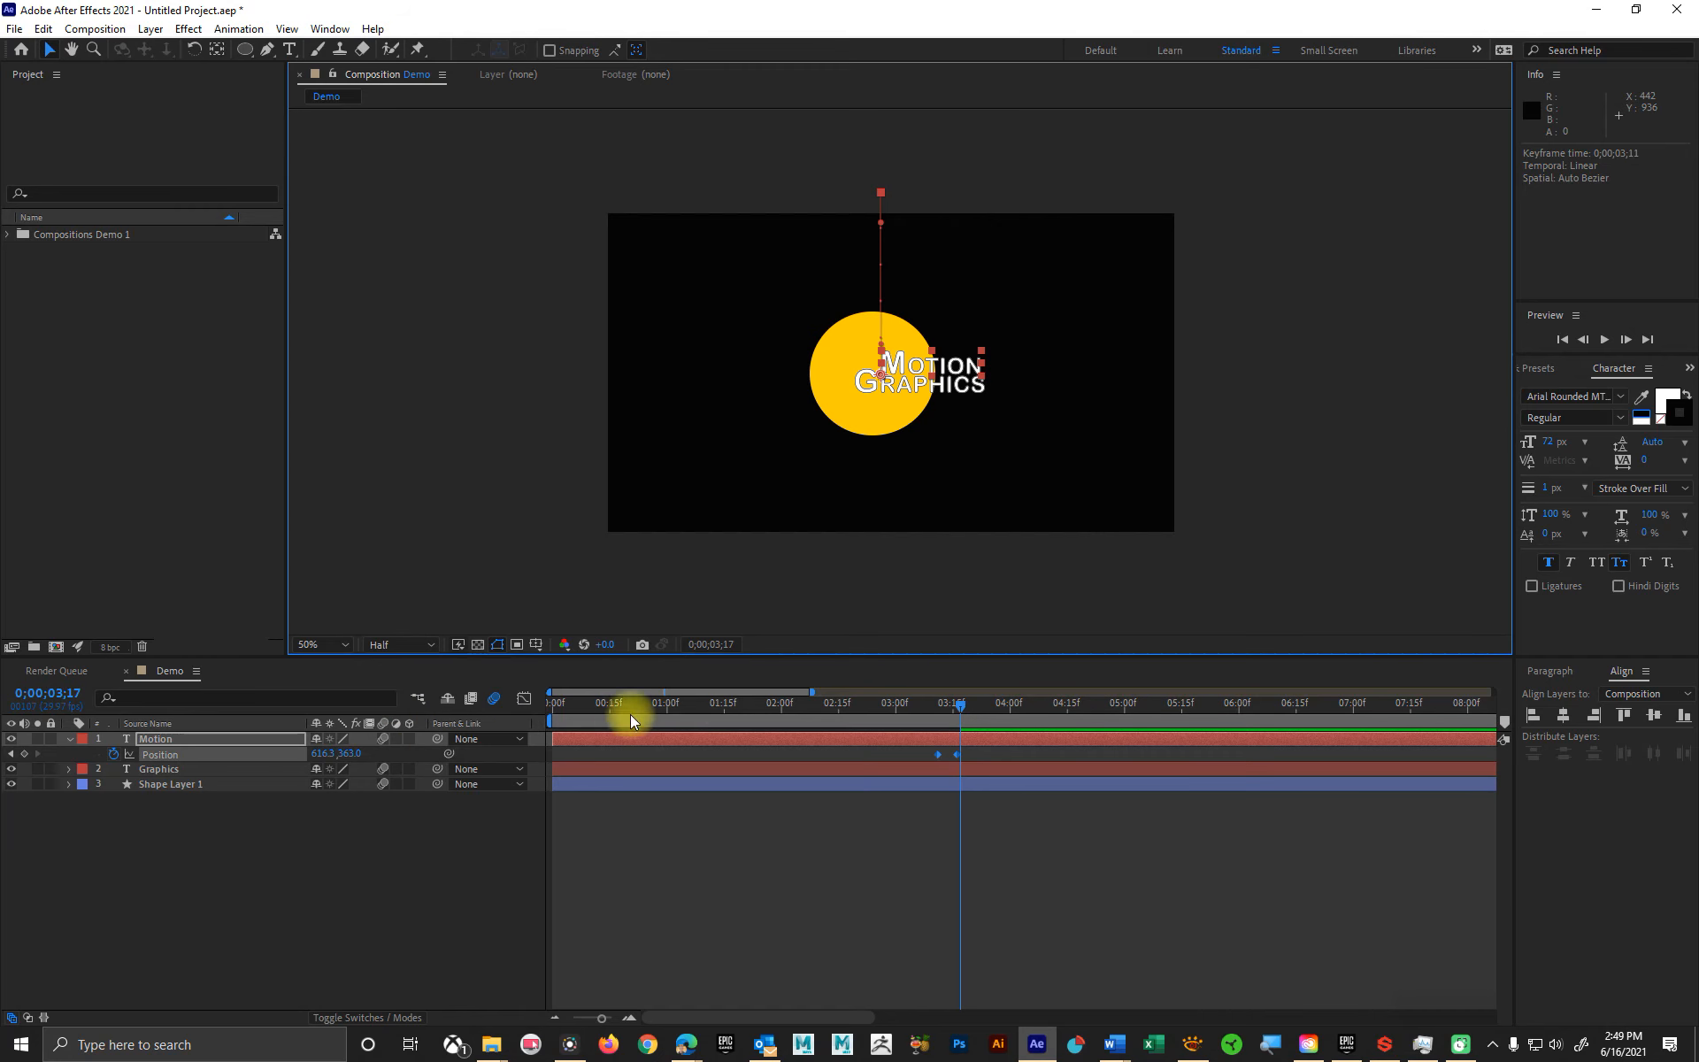
click(411, 644)
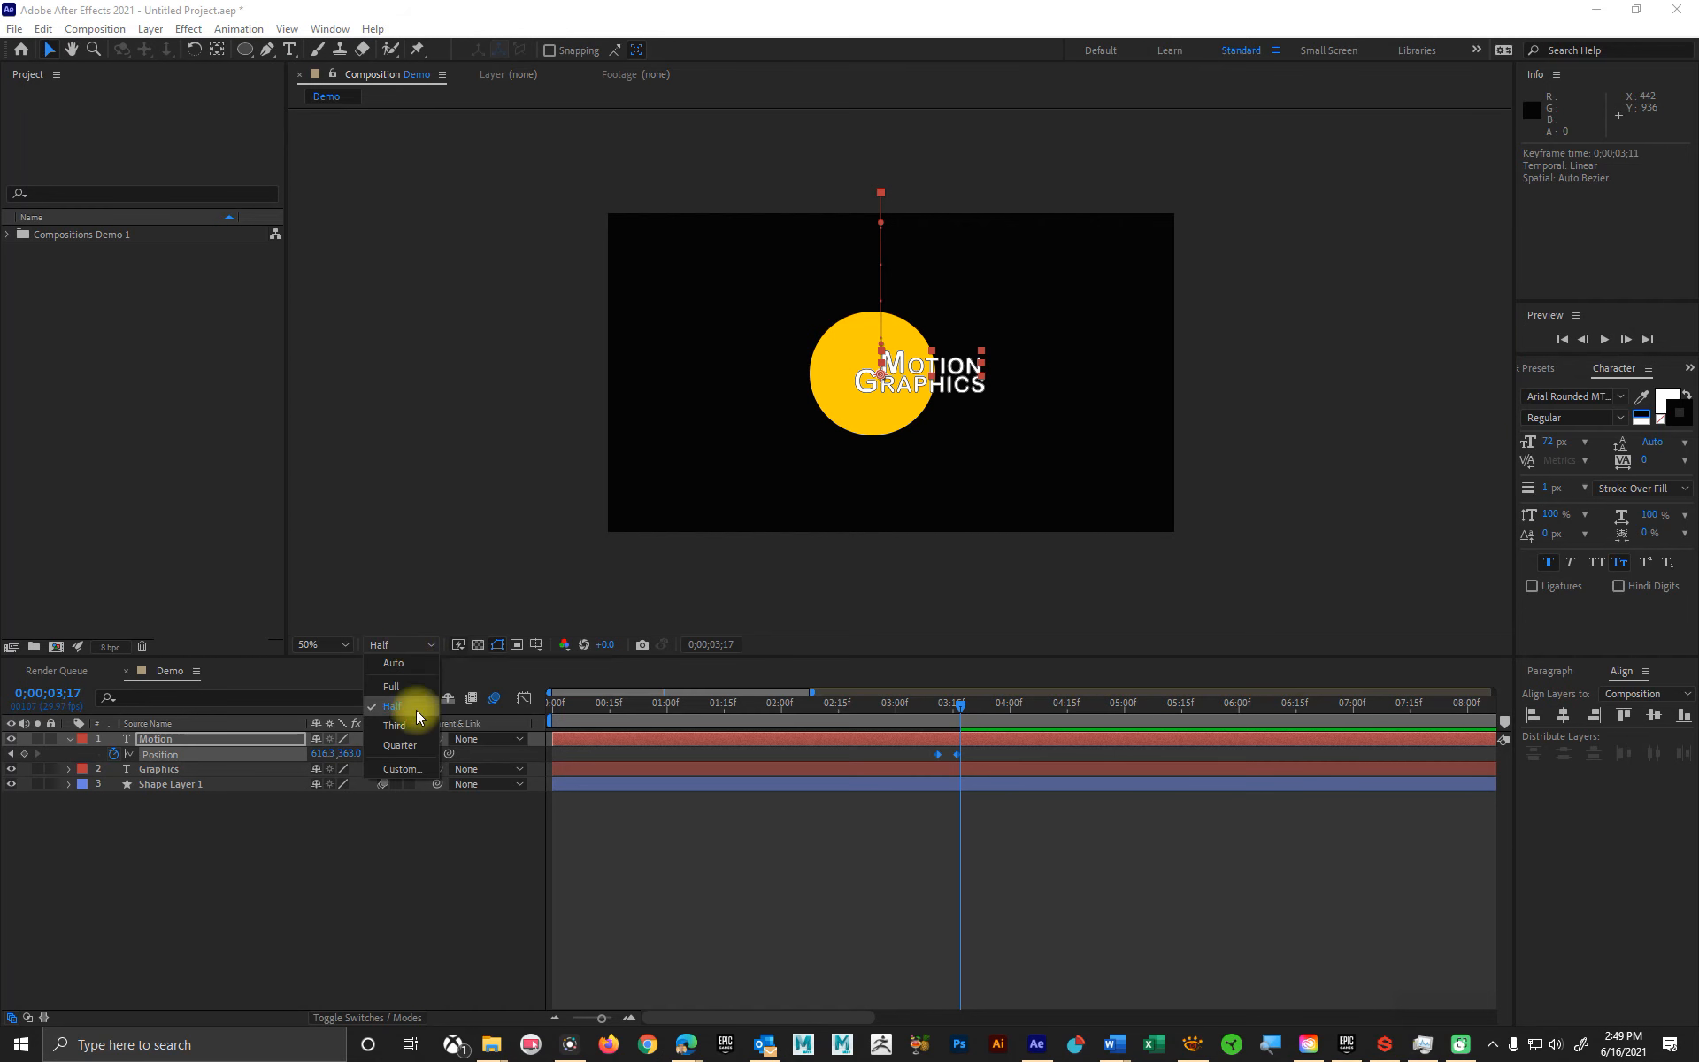
click(404, 726)
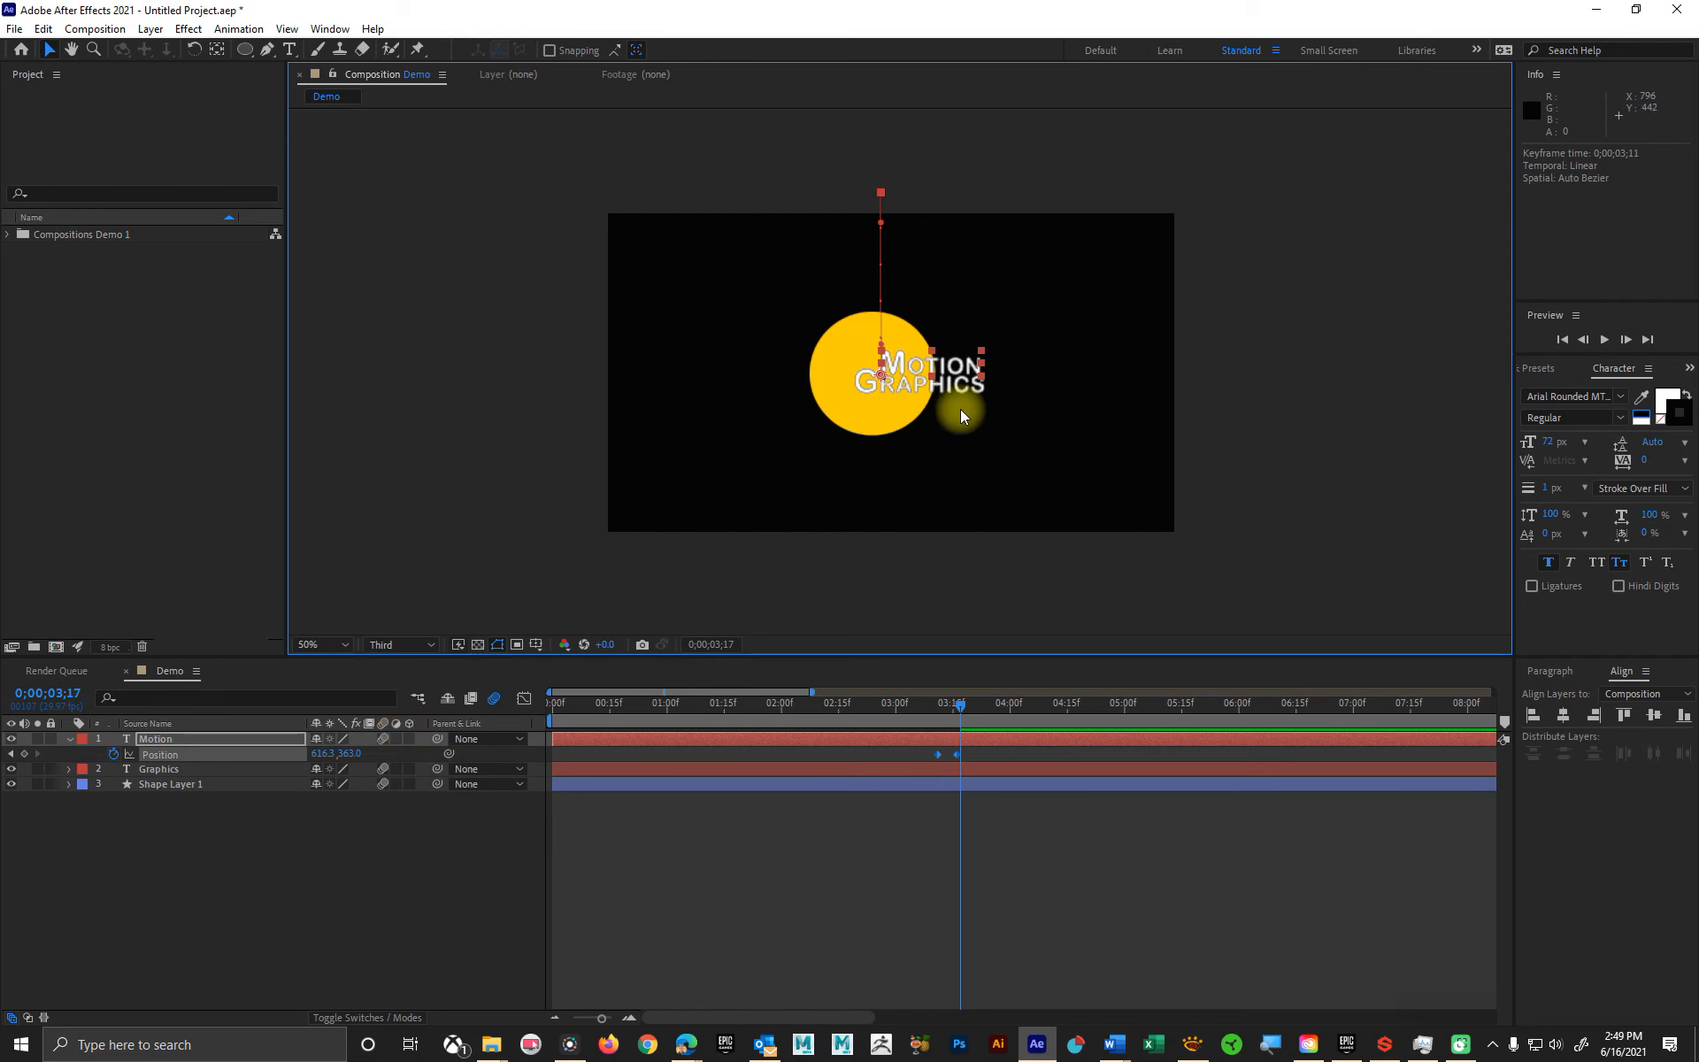
drag(959, 709, 531, 719)
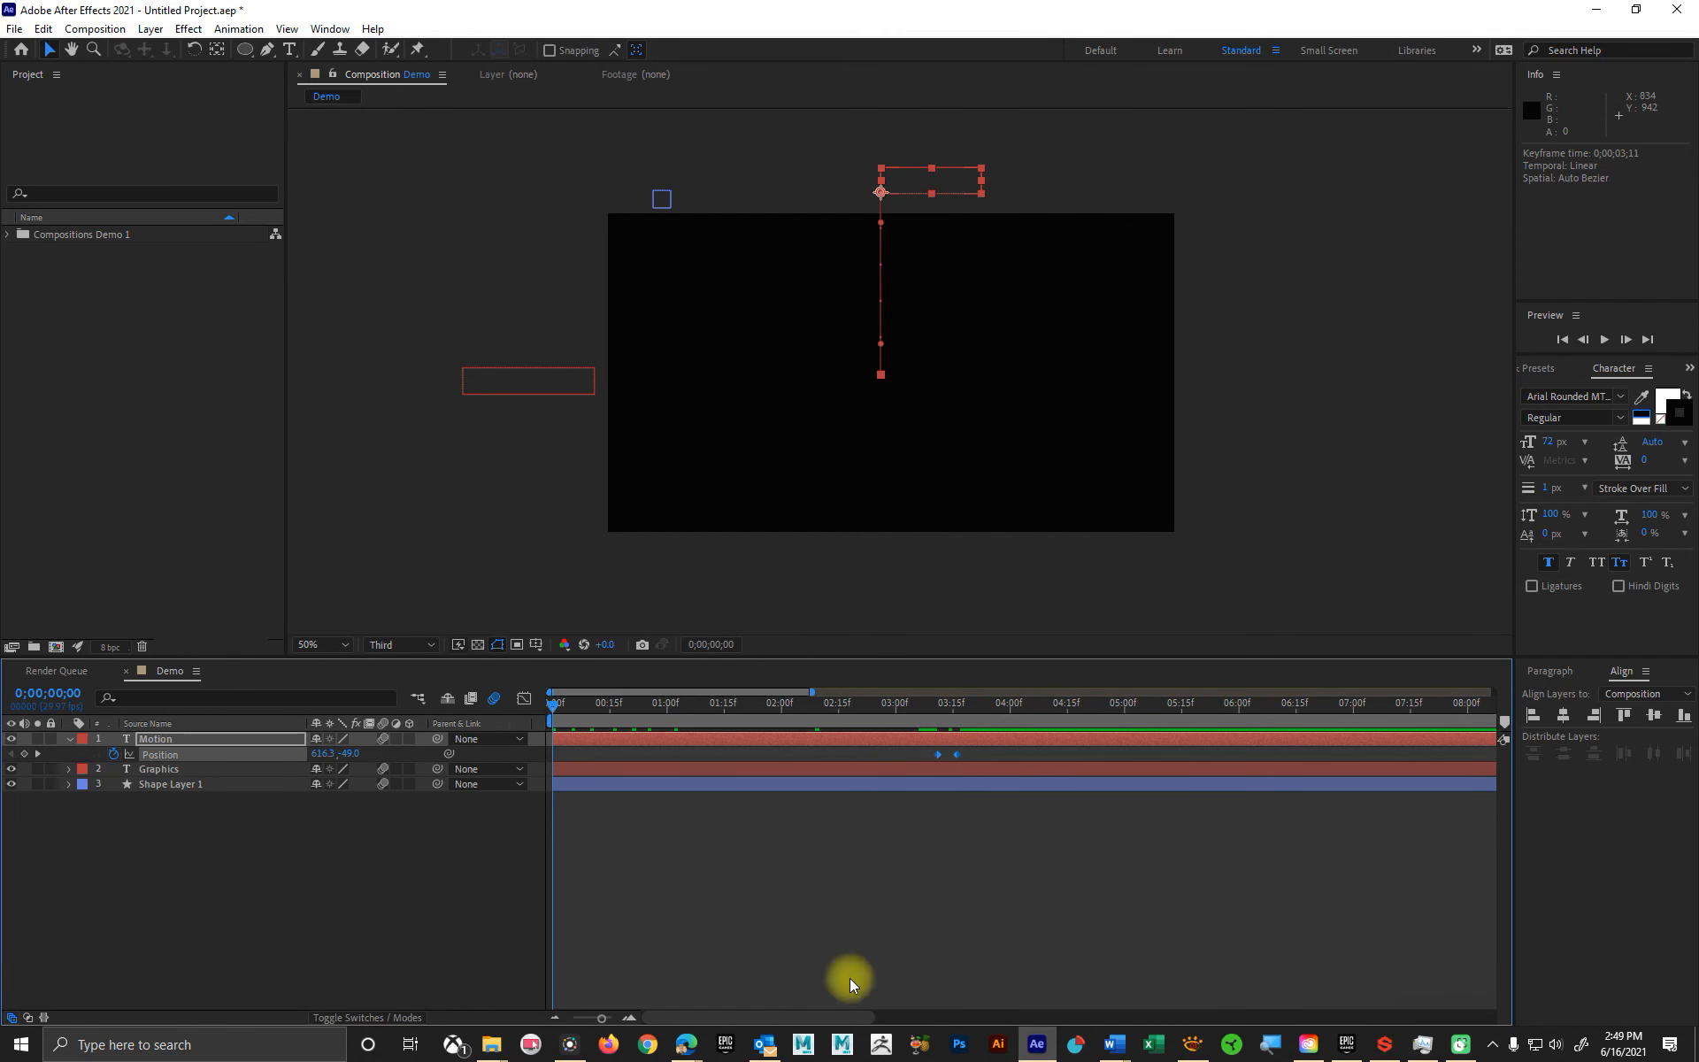
key(space)
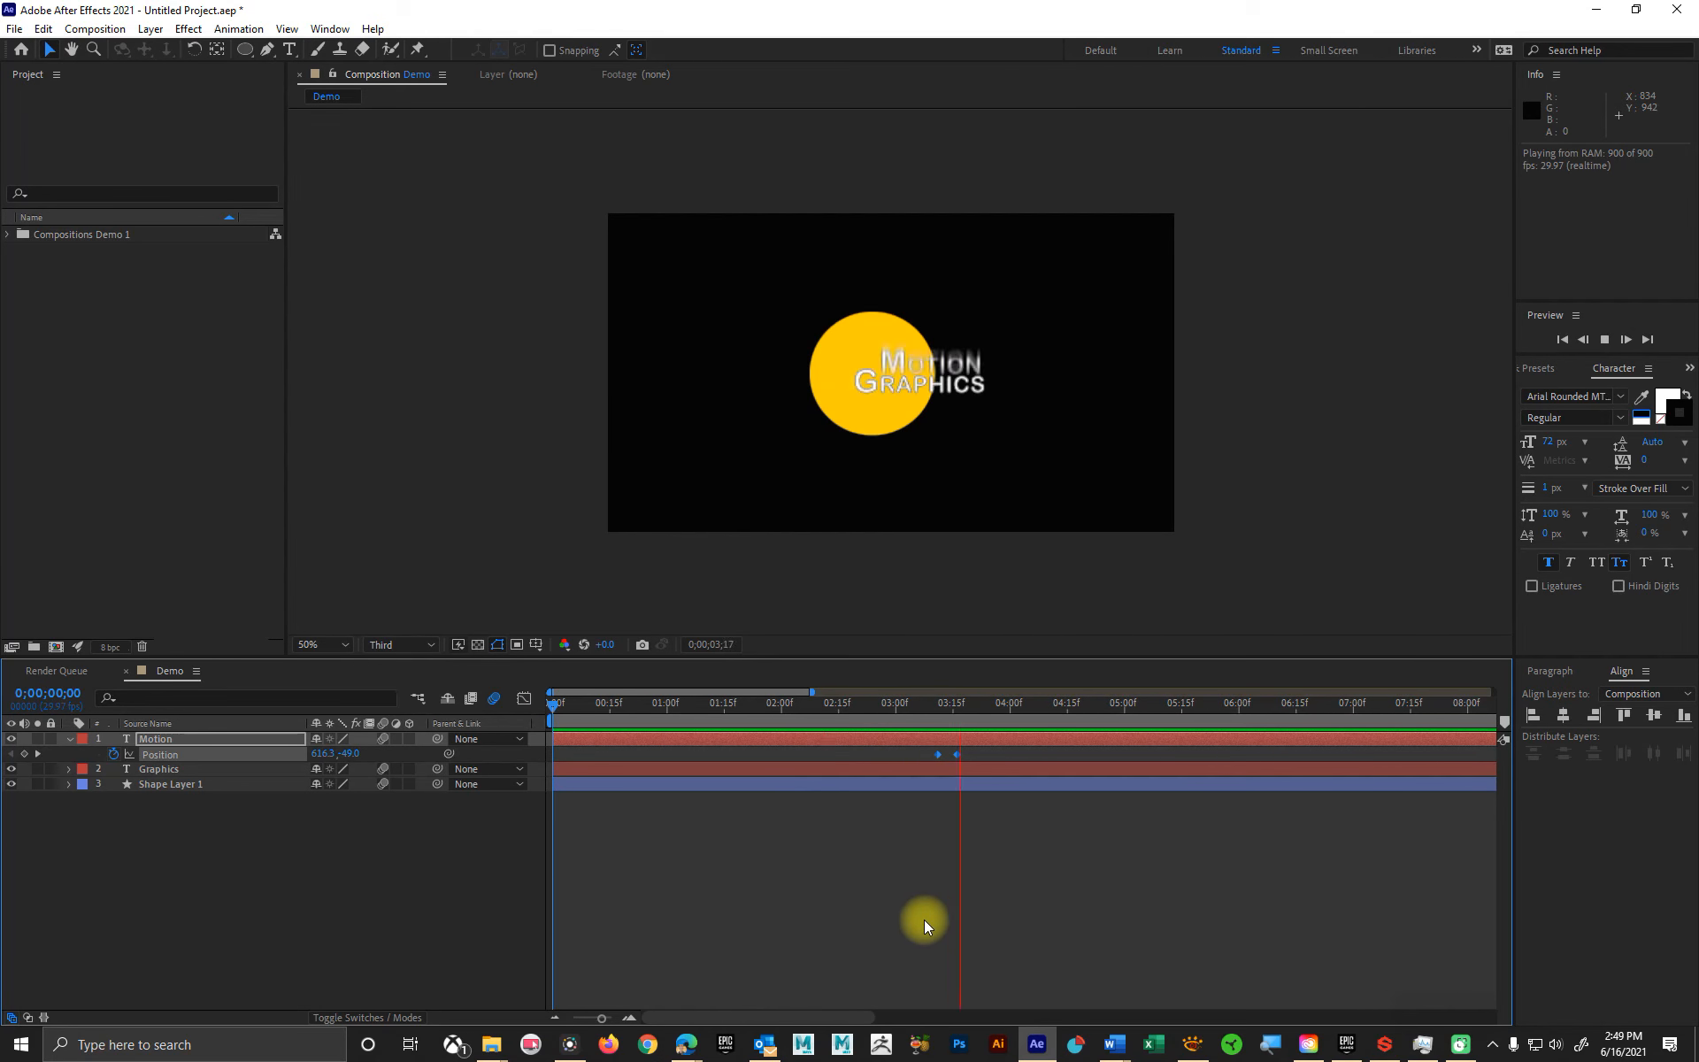
key(space)
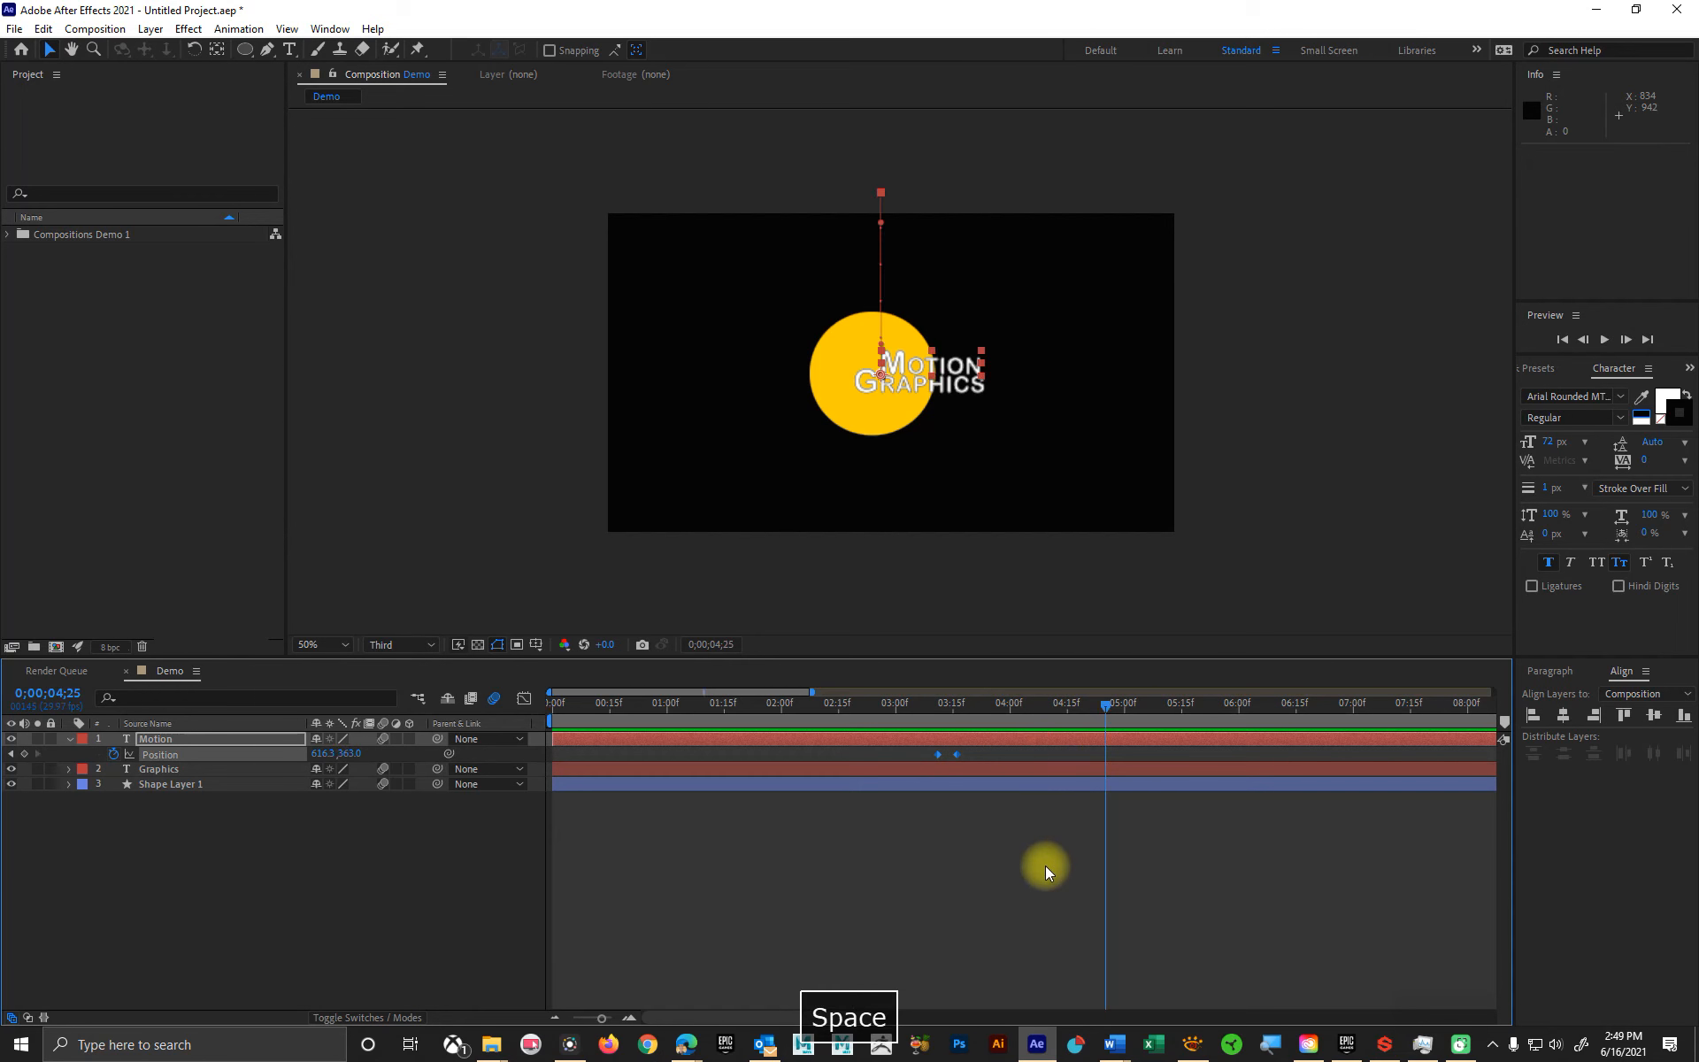
- Restore the preview resolution to Full and scrub through the Motion text's drop to 0;00;03;16
drag(1108, 706, 945, 704)
click(396, 645)
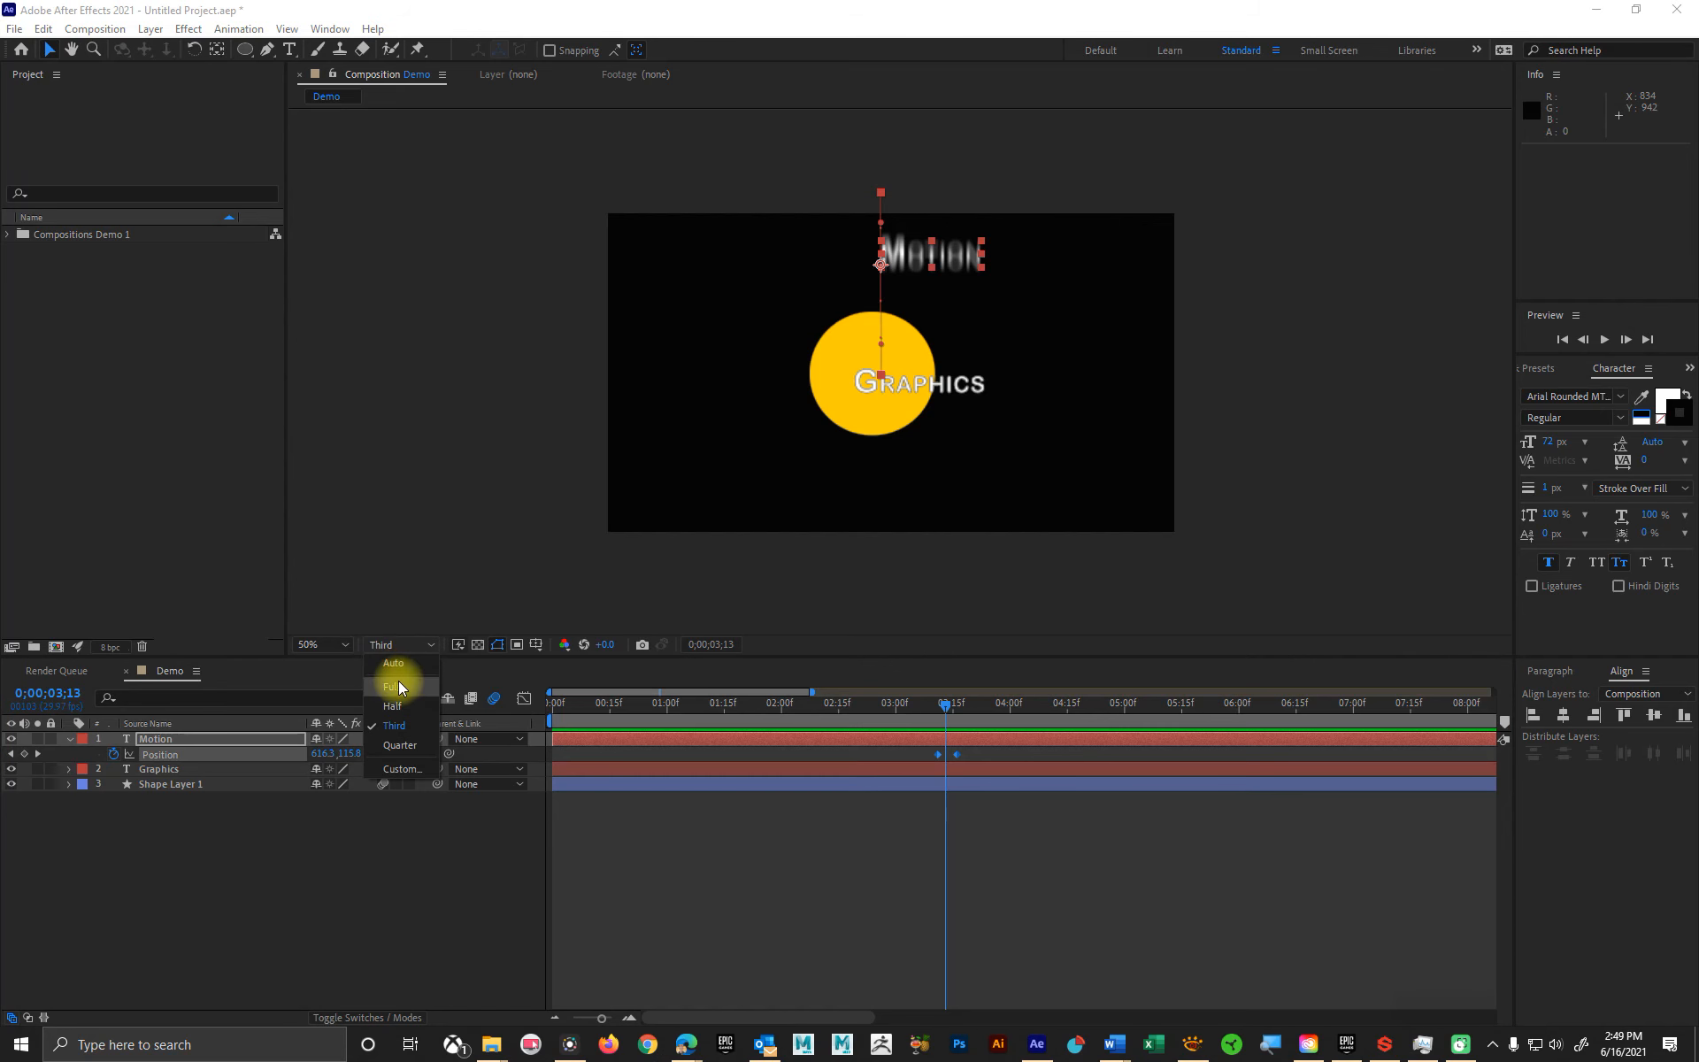
click(398, 687)
mouse_move(938, 703)
mouse_down()
mouse_move(752, 708)
mouse_move(1032, 727)
mouse_move(902, 724)
mouse_move(958, 730)
mouse_up()
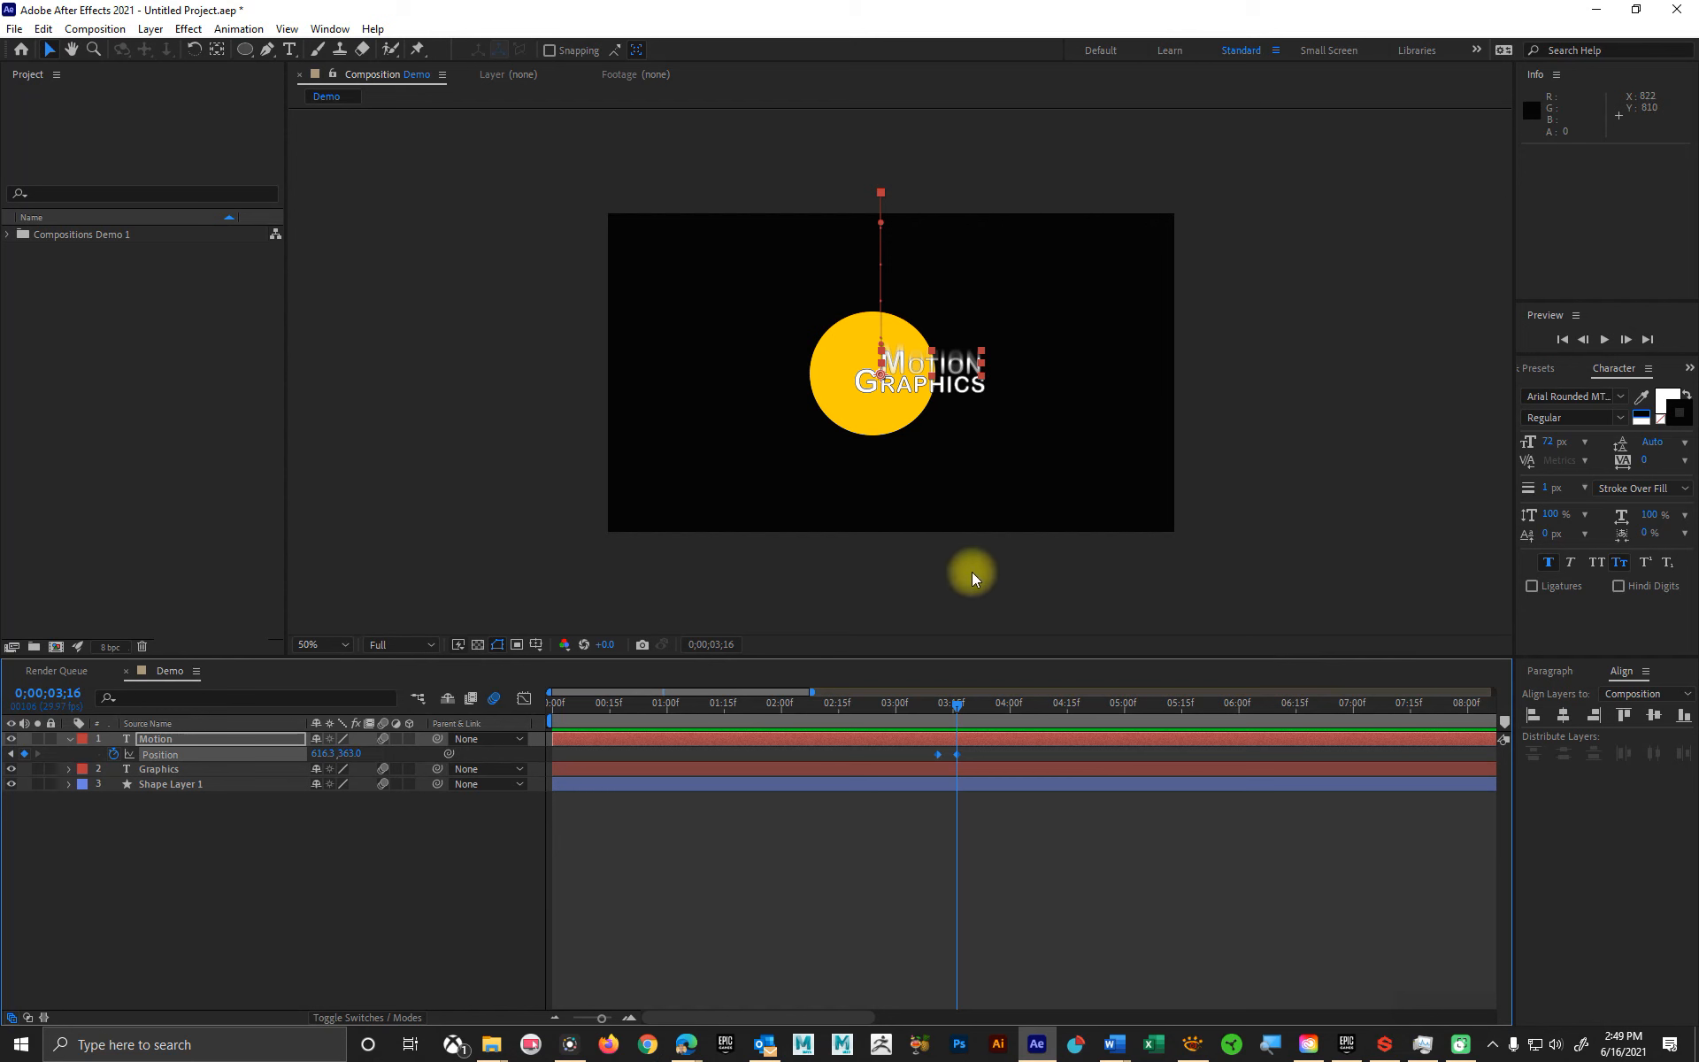
- Start saving the project and copy the path of the Logo Animation AE folder from File Explorer
click(16, 29)
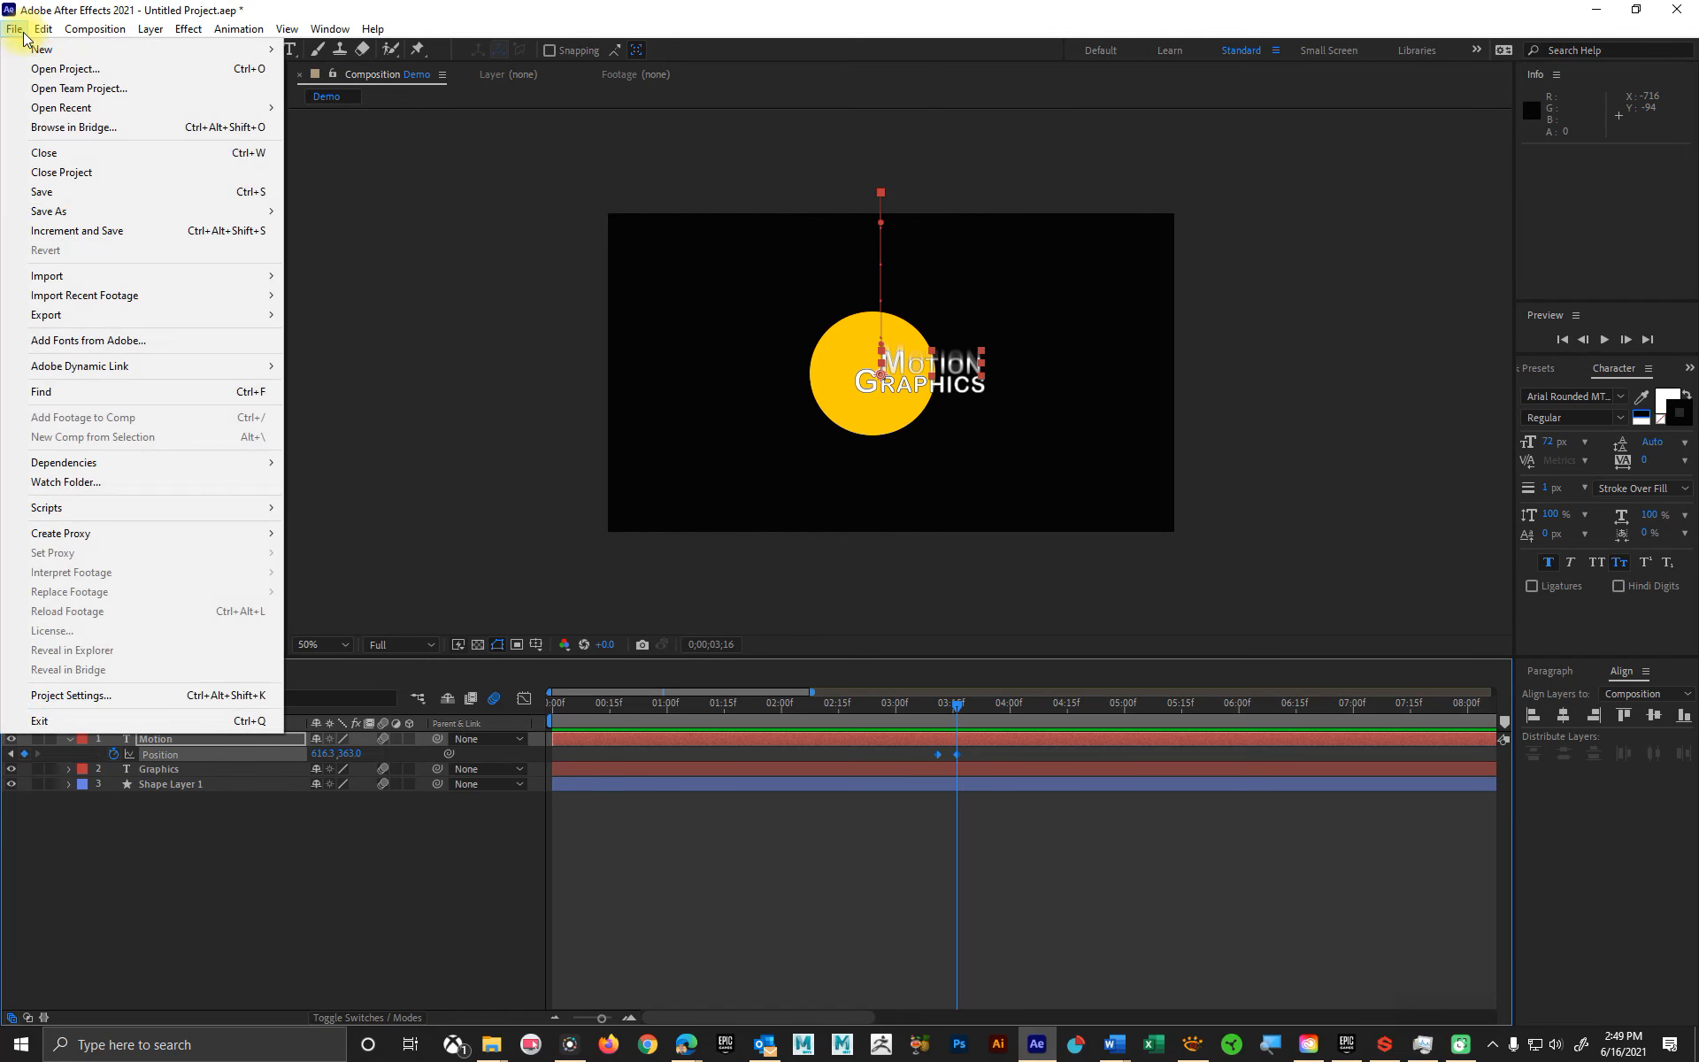
click(68, 192)
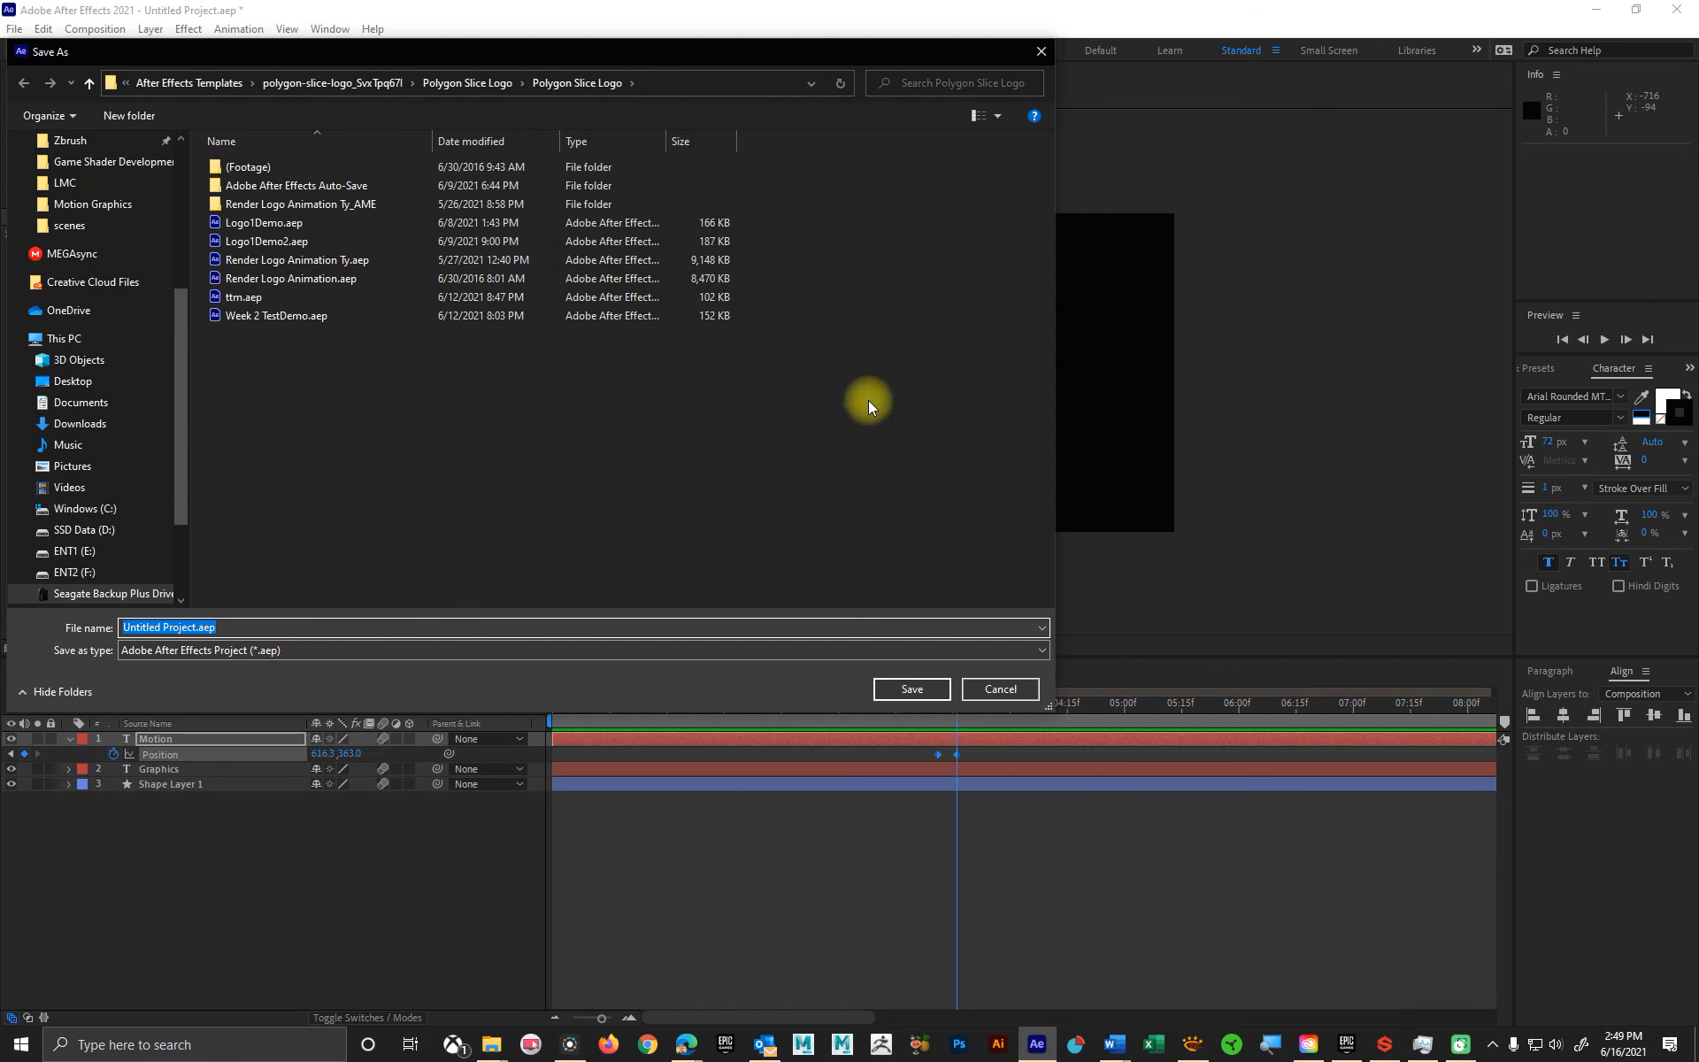
drag(497, 49, 729, 77)
click(495, 1046)
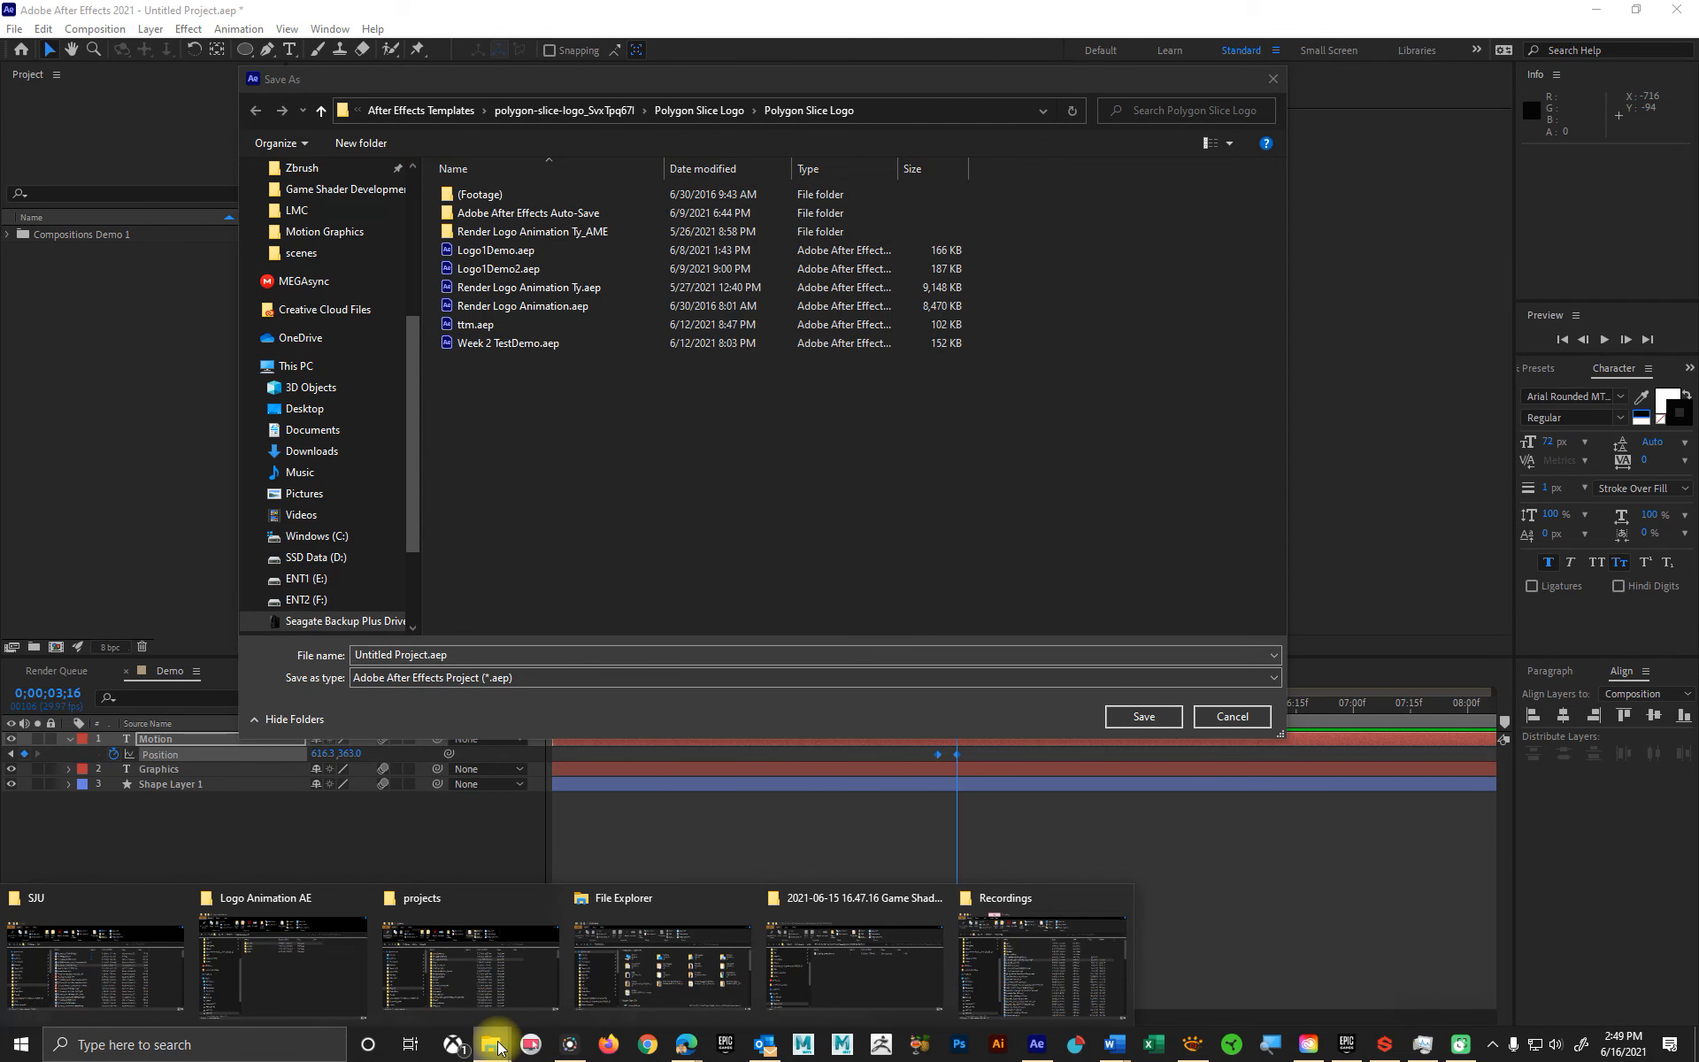
click(301, 959)
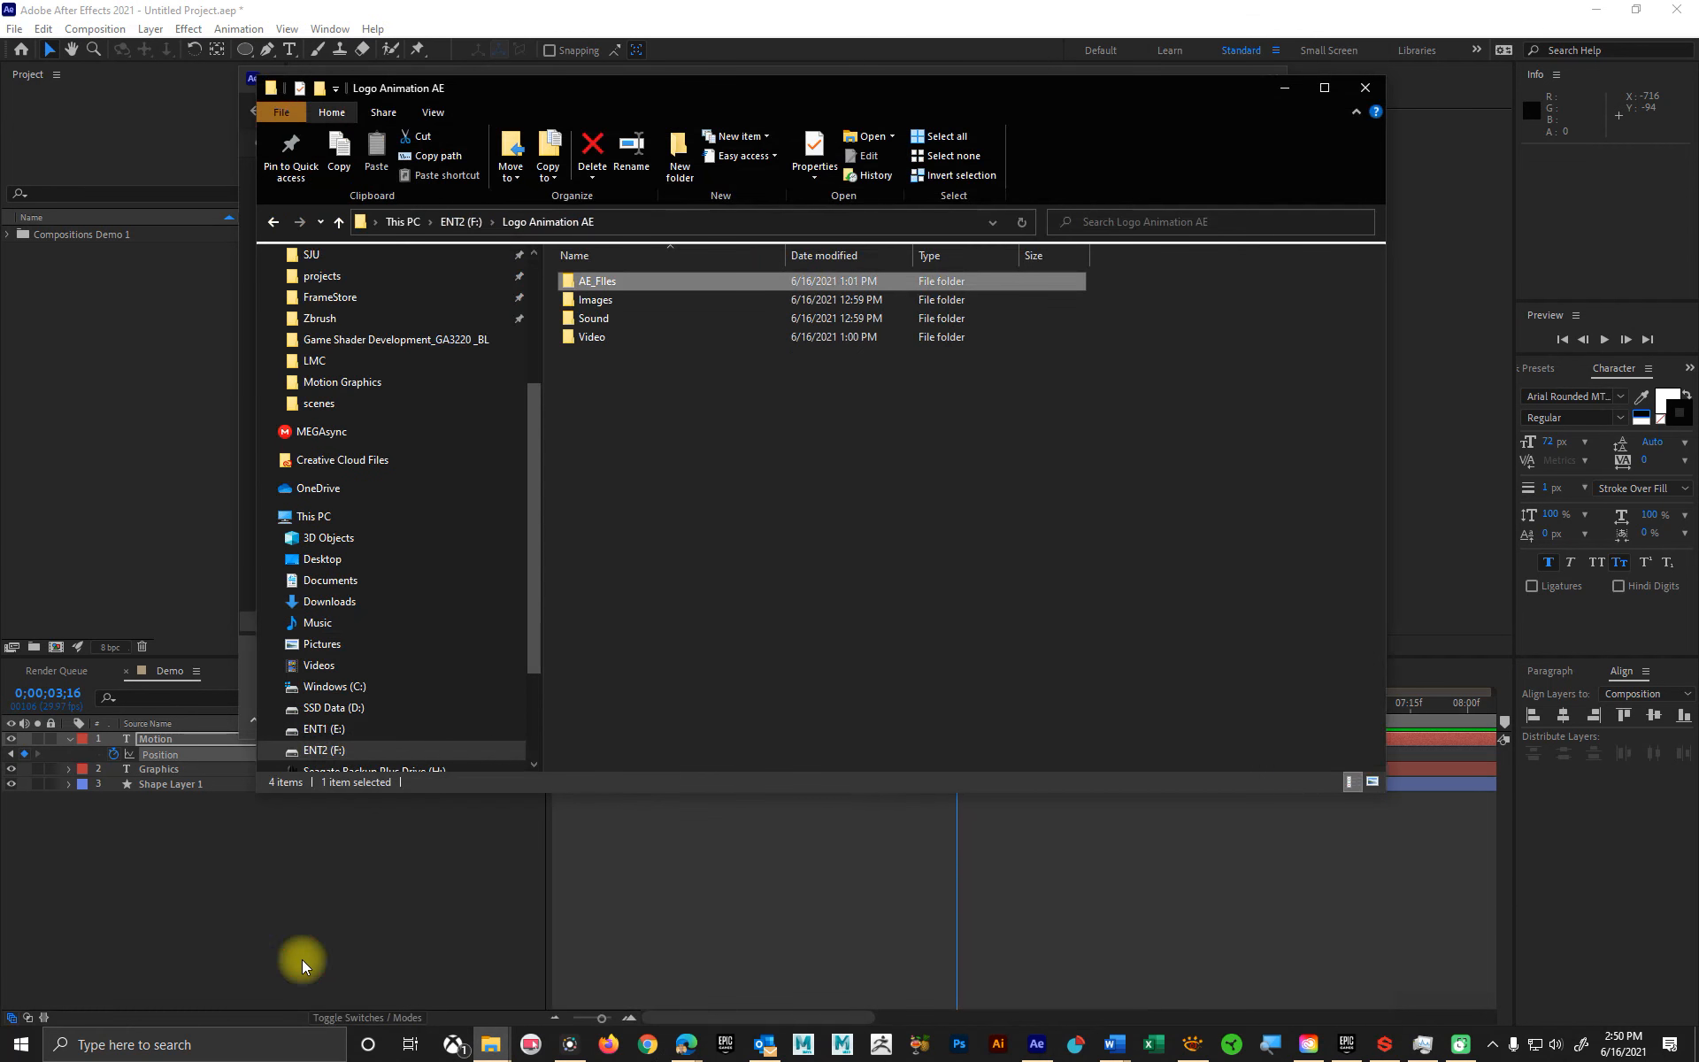
click(645, 221)
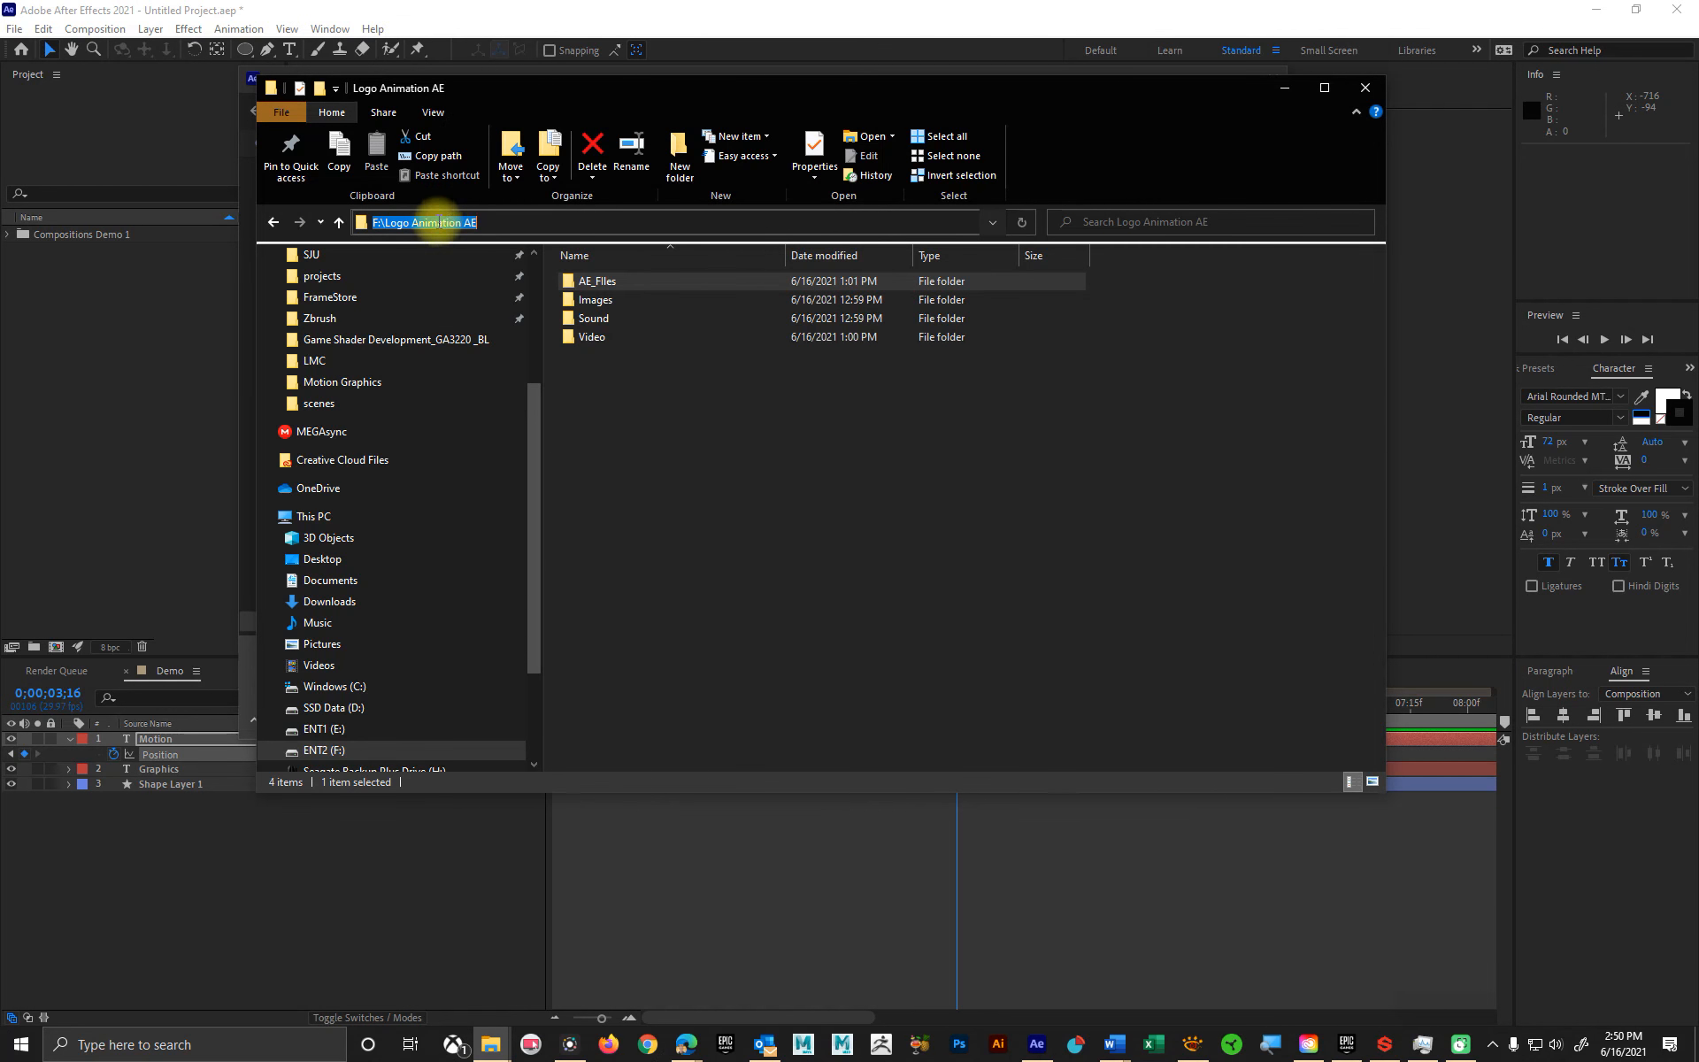
right_click(440, 222)
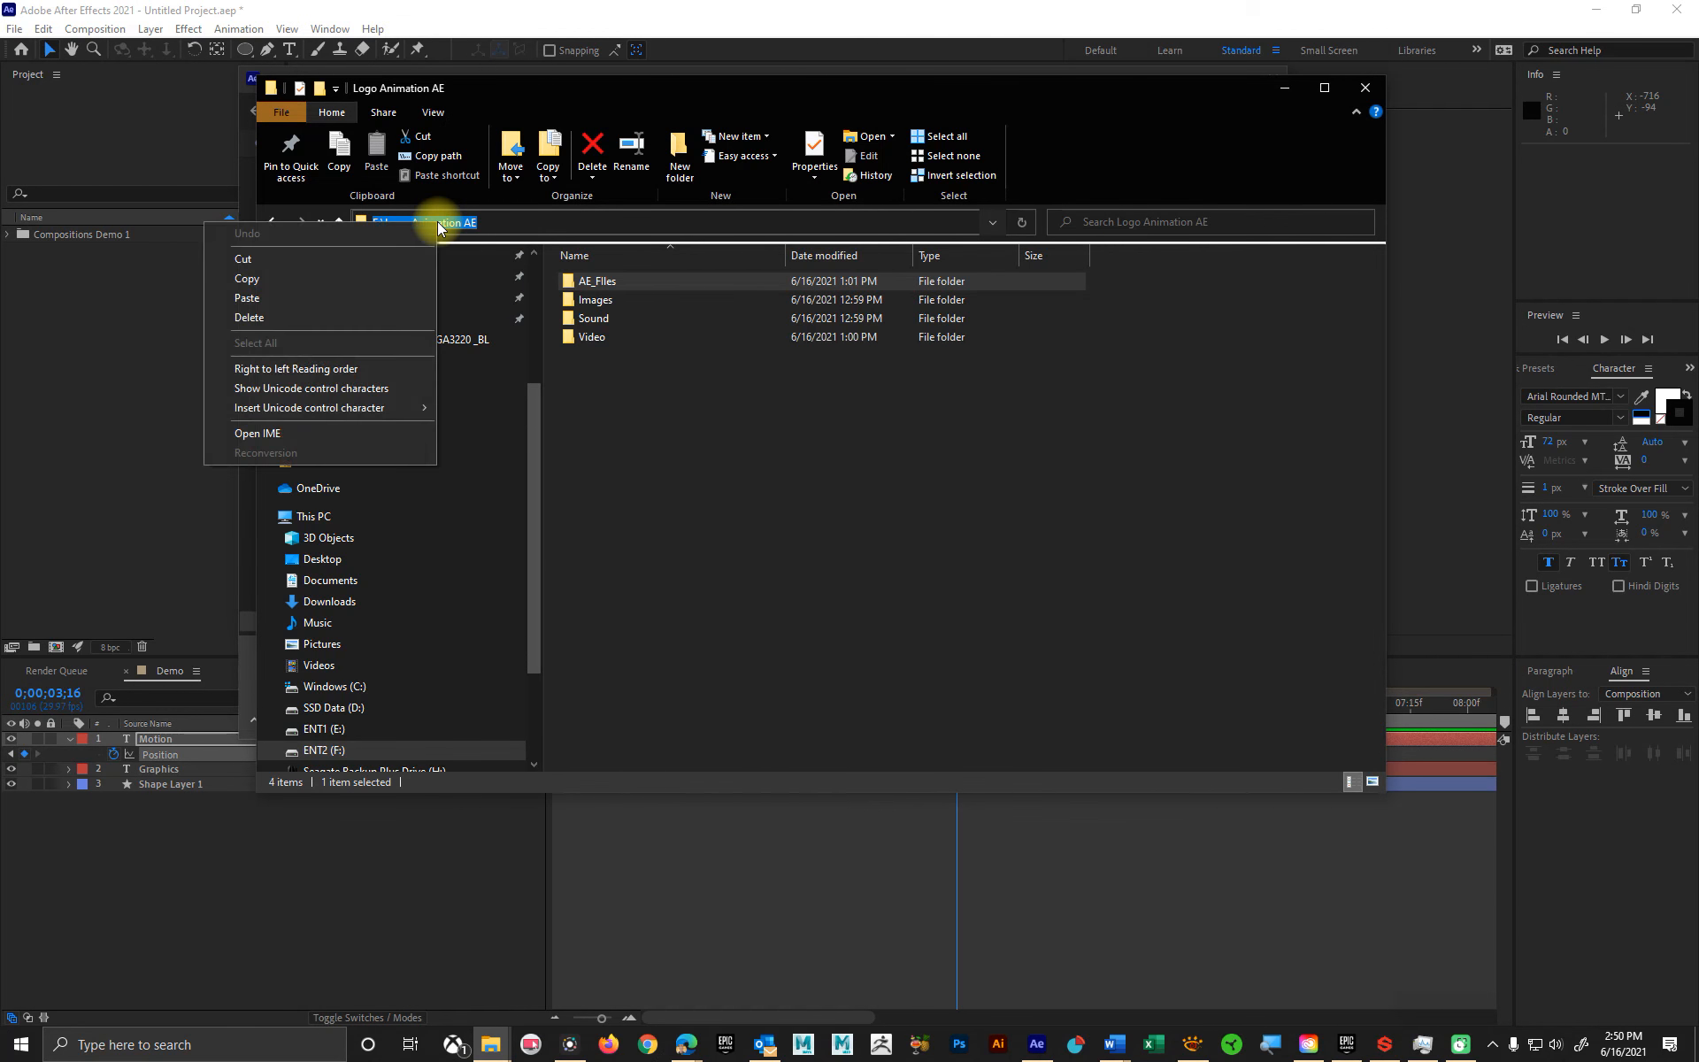
click(400, 278)
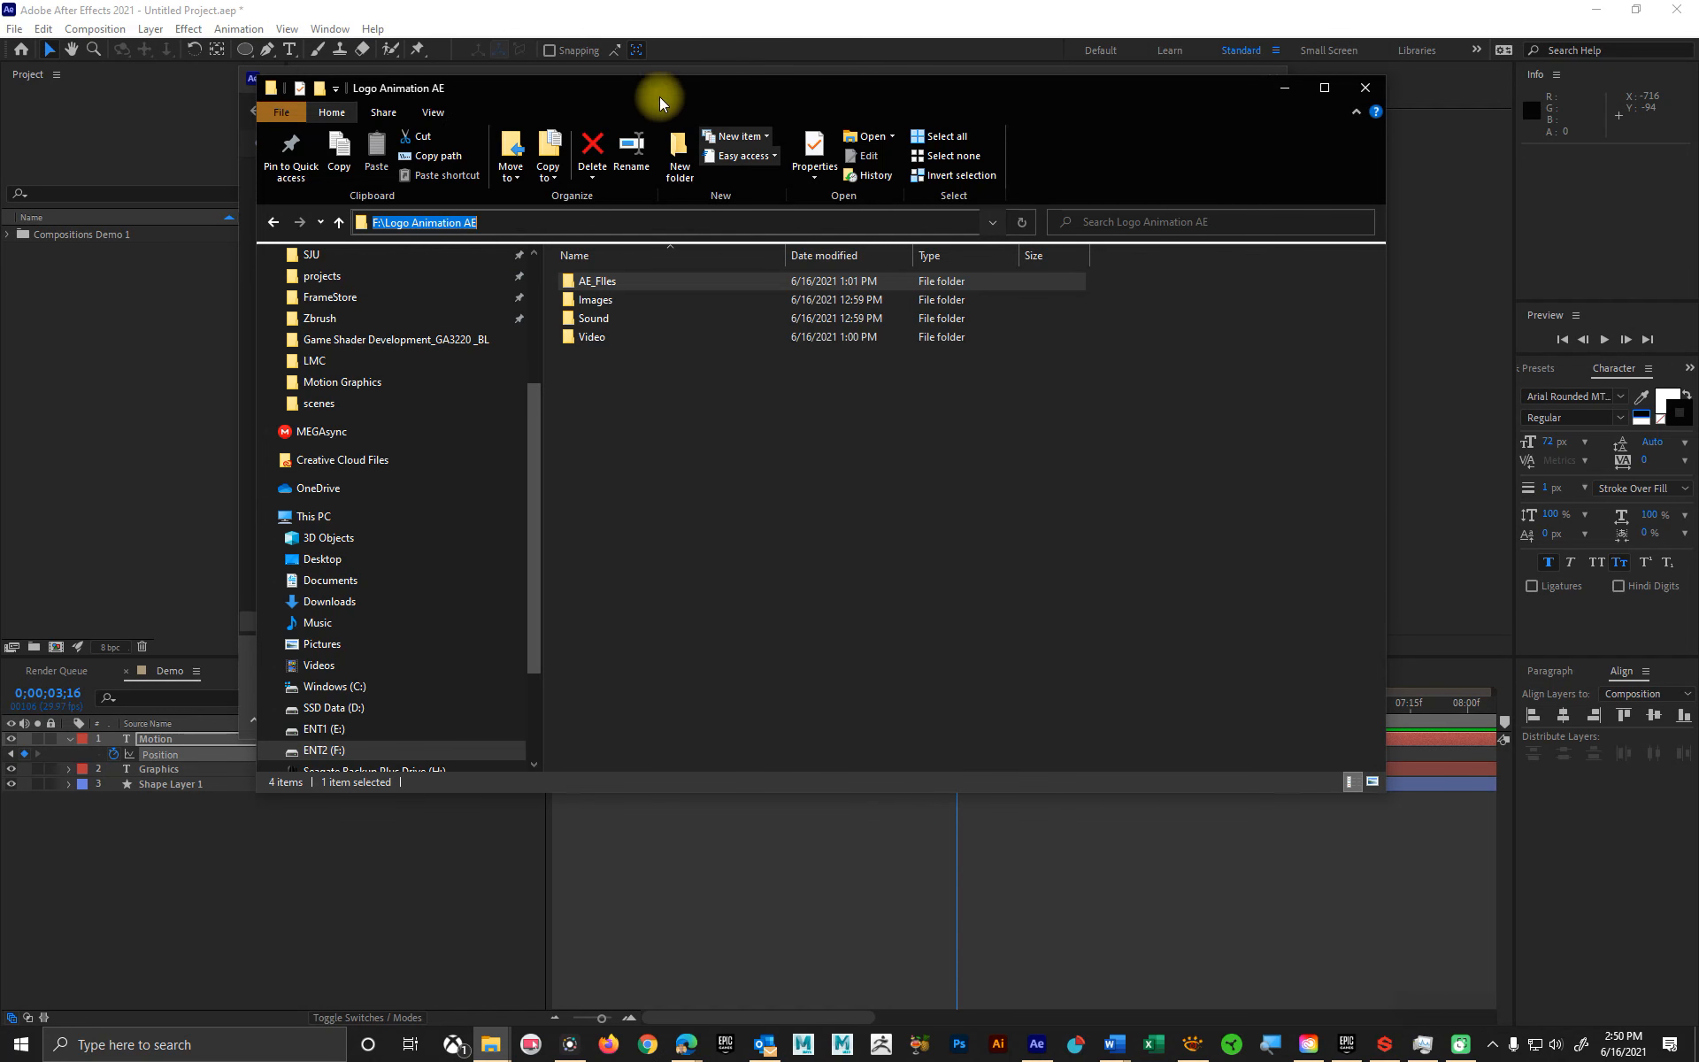
drag(660, 97, 1698, 199)
- Set the save location to the AE_Files folder inside F:\Logo Animation AE using the copied path
click(915, 111)
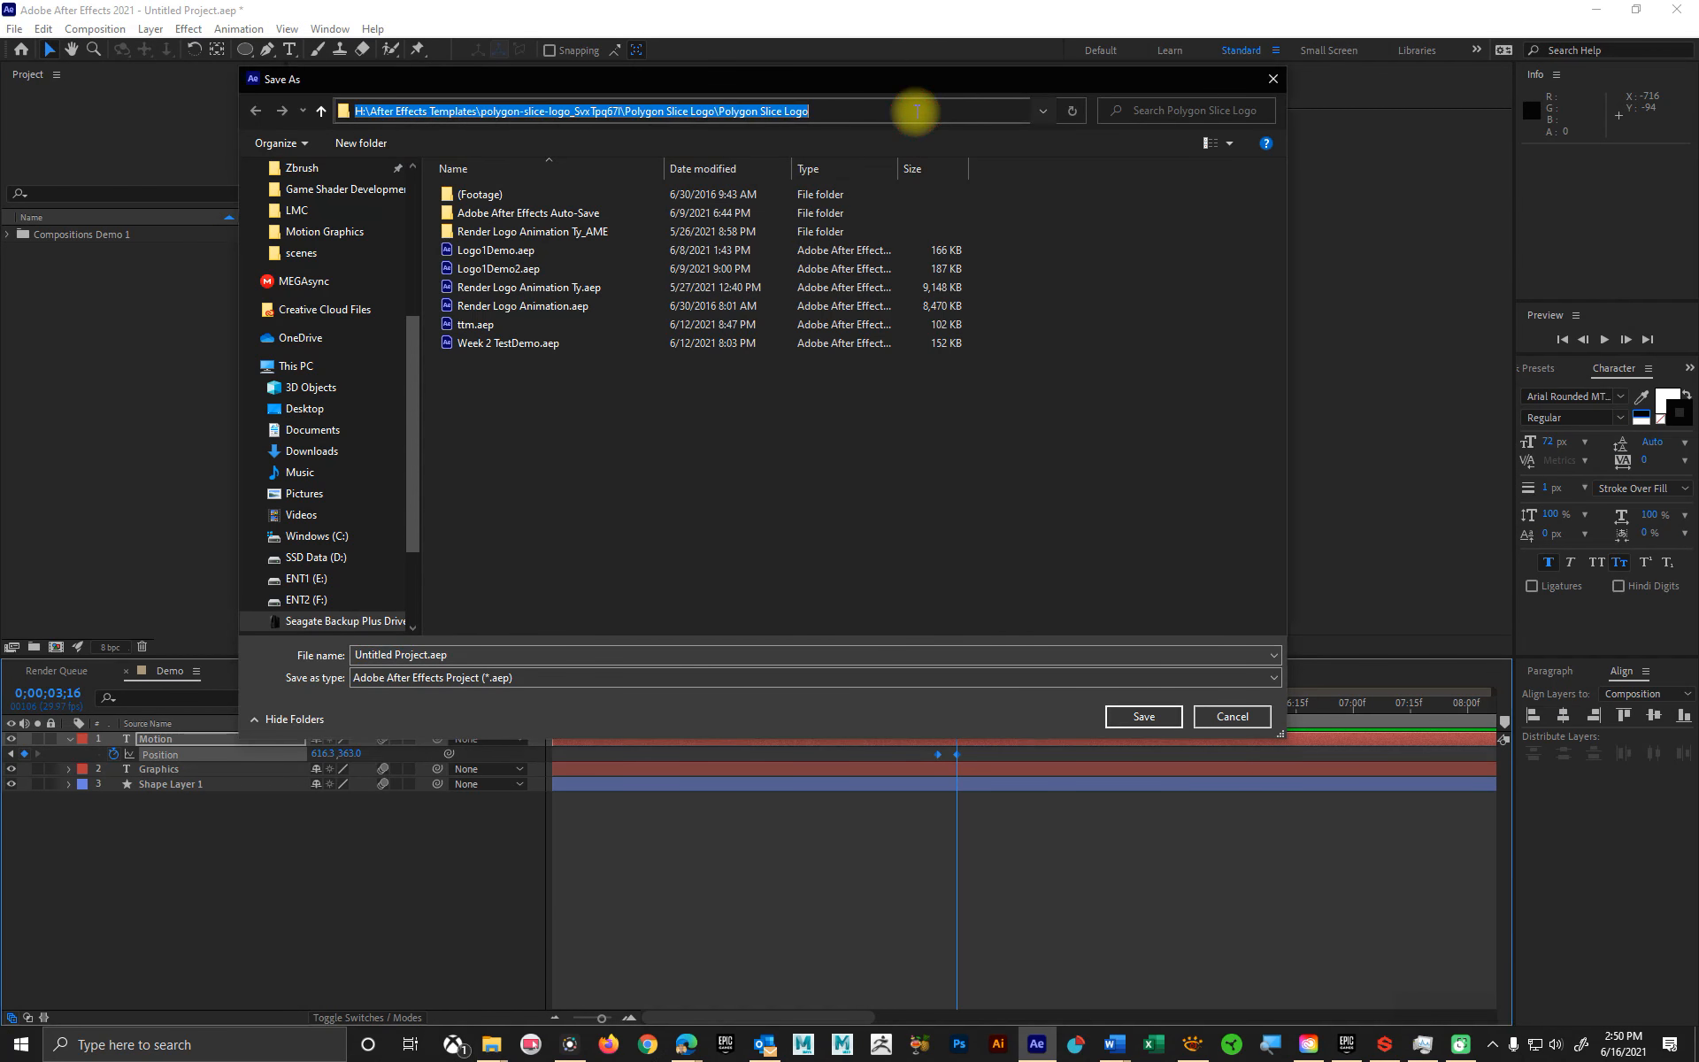
key(ctrl+v)
key(Return)
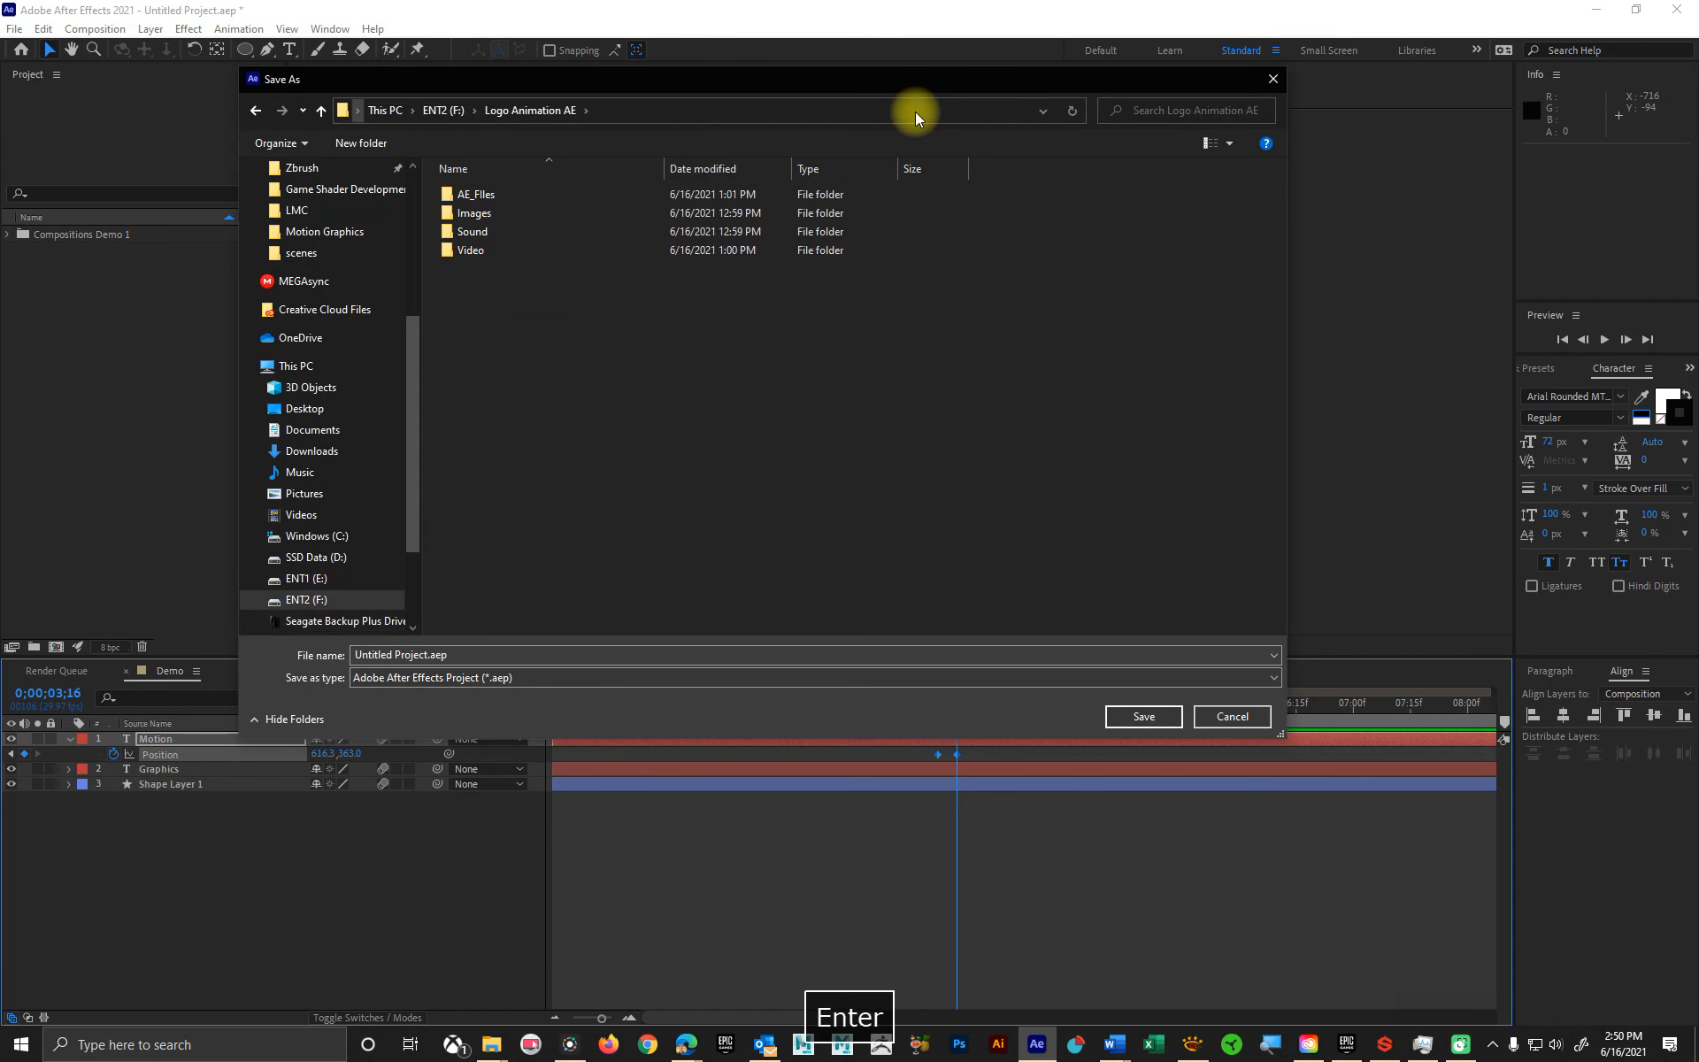
double_click(478, 194)
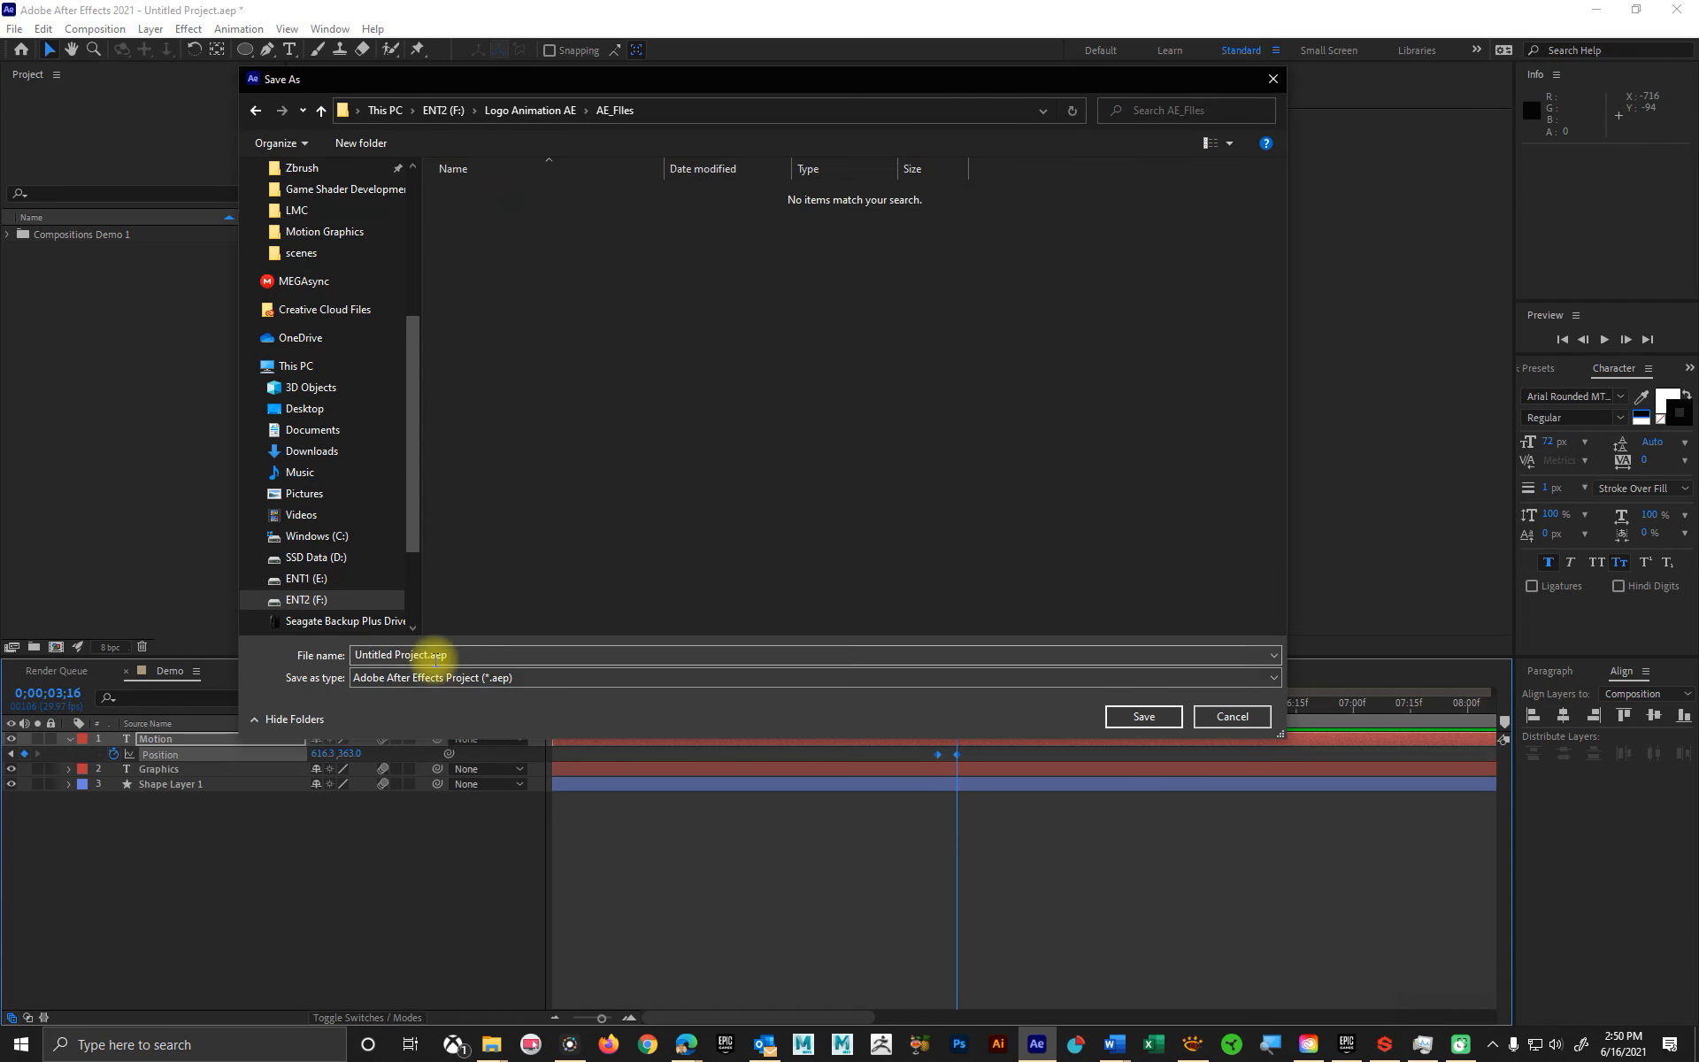
- Name the project file Ae_Demo1_AnimText and save it in the AE_Files folder
click(426, 656)
click(425, 656)
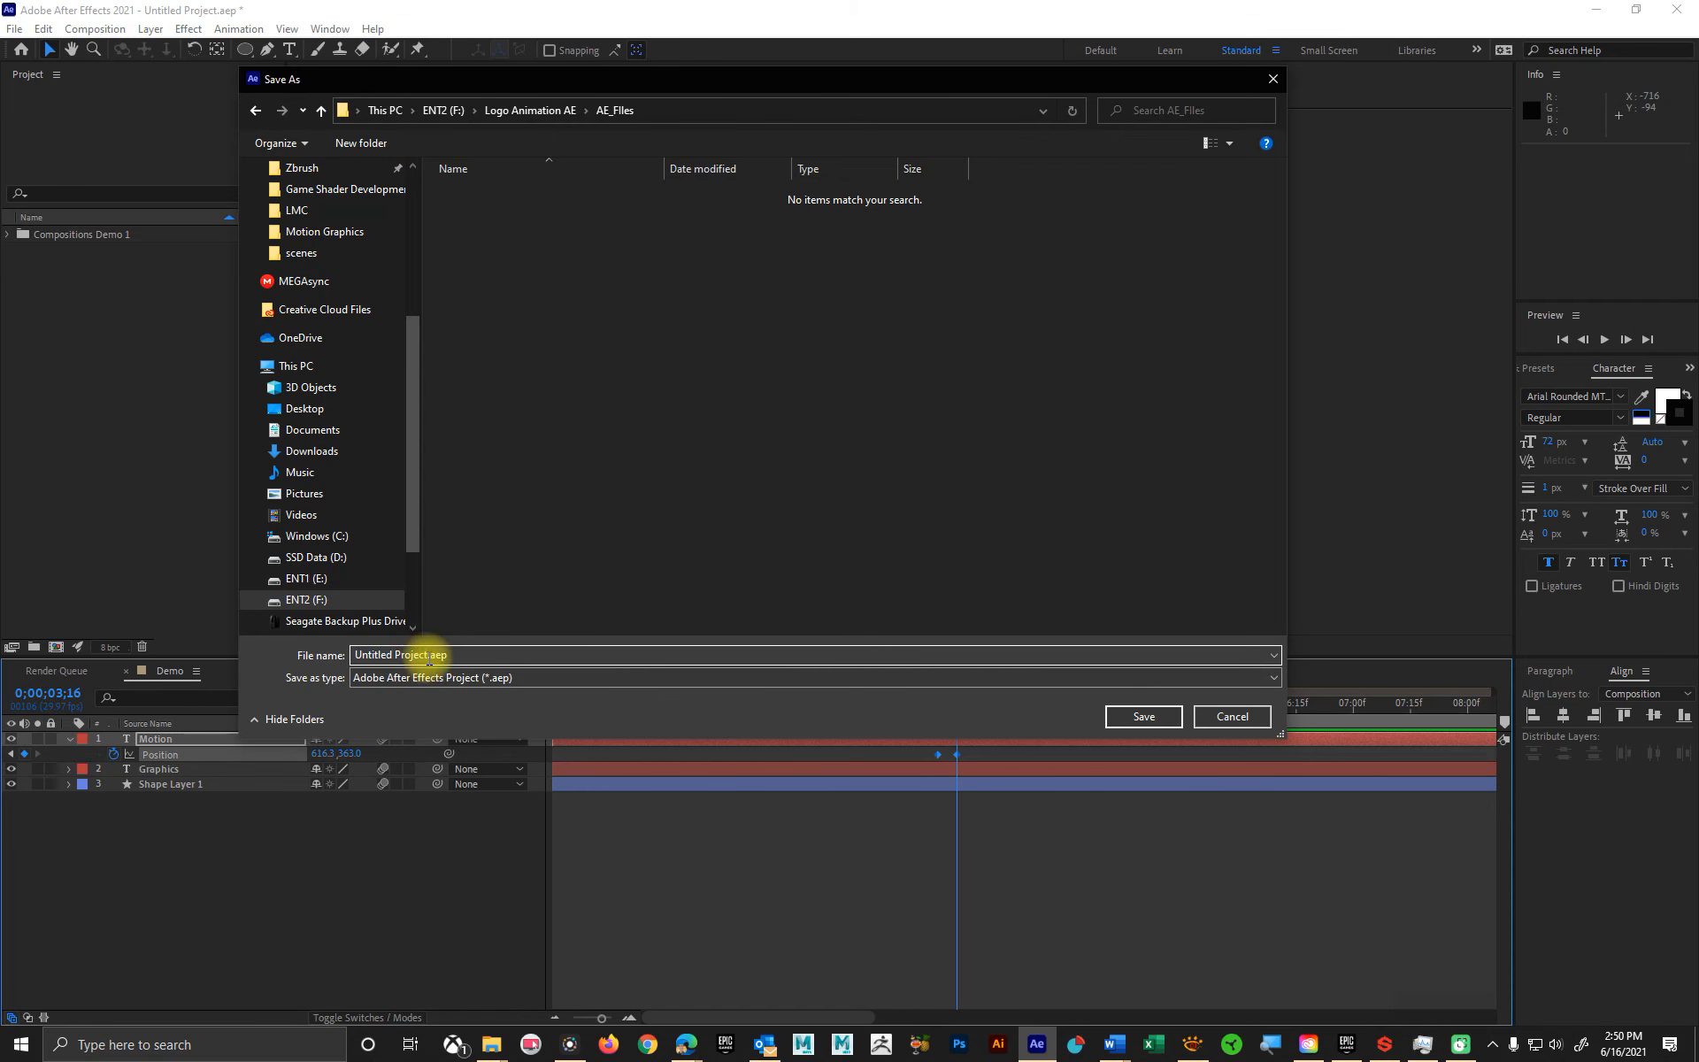
drag(426, 656, 276, 660)
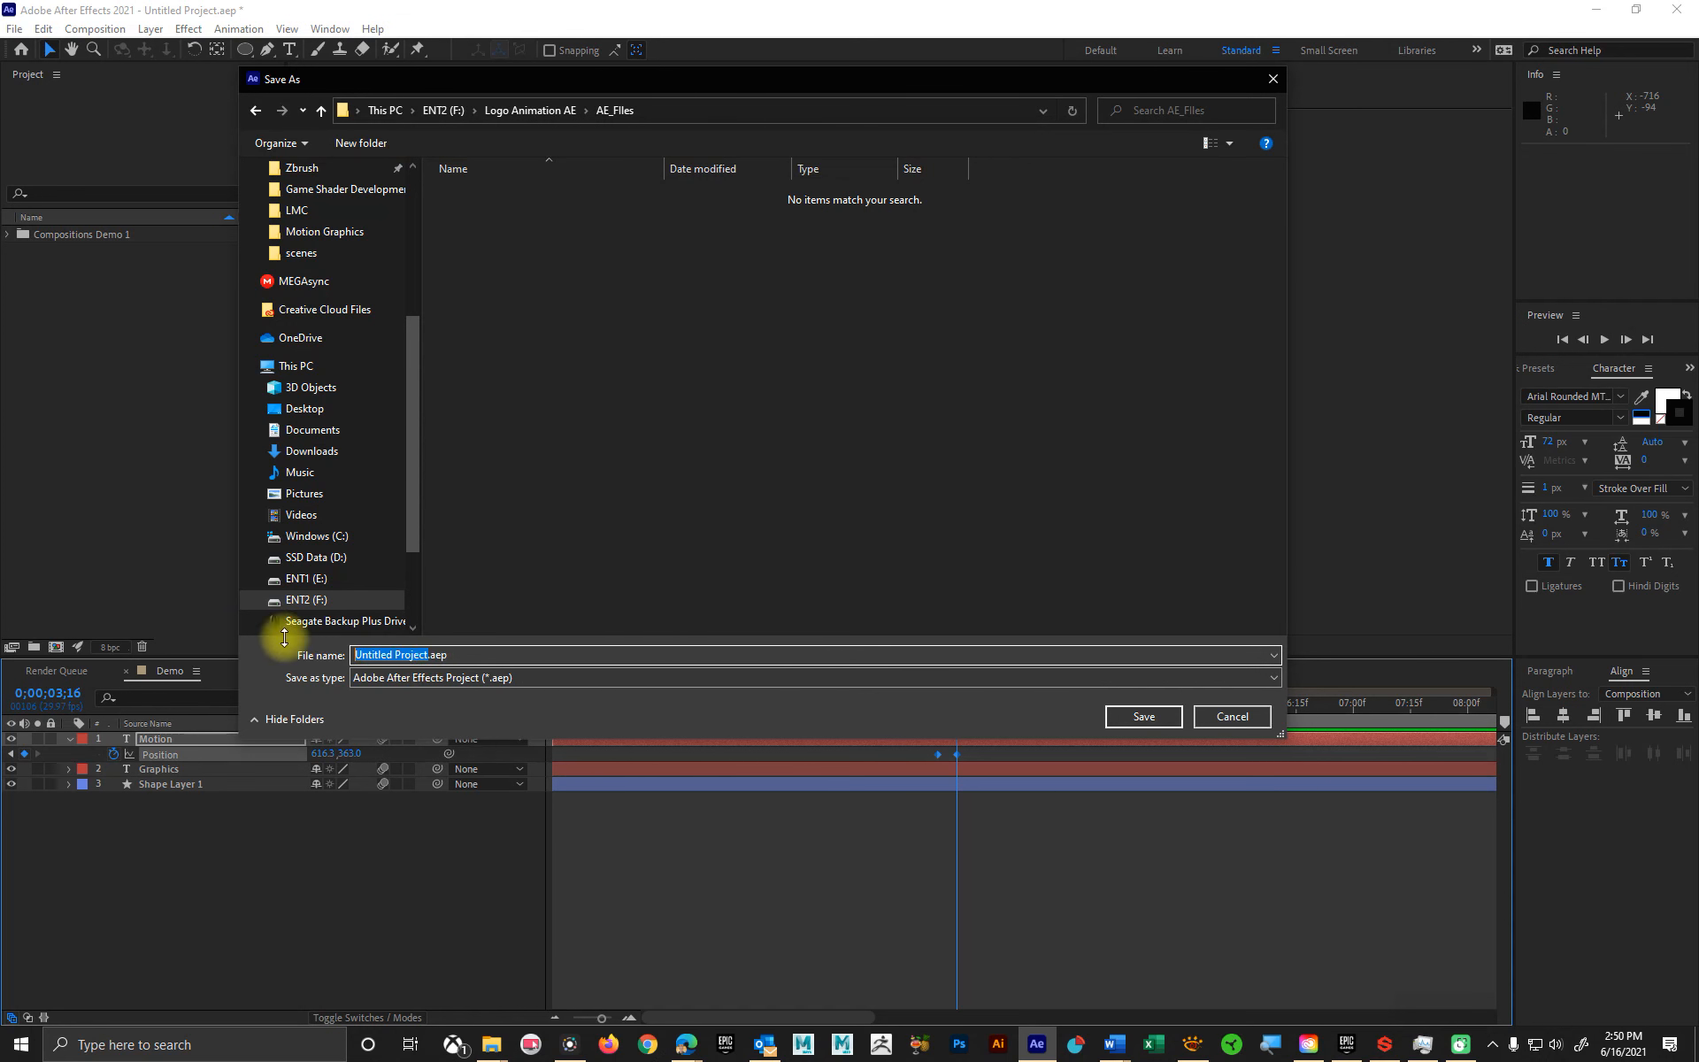
text(Ae)
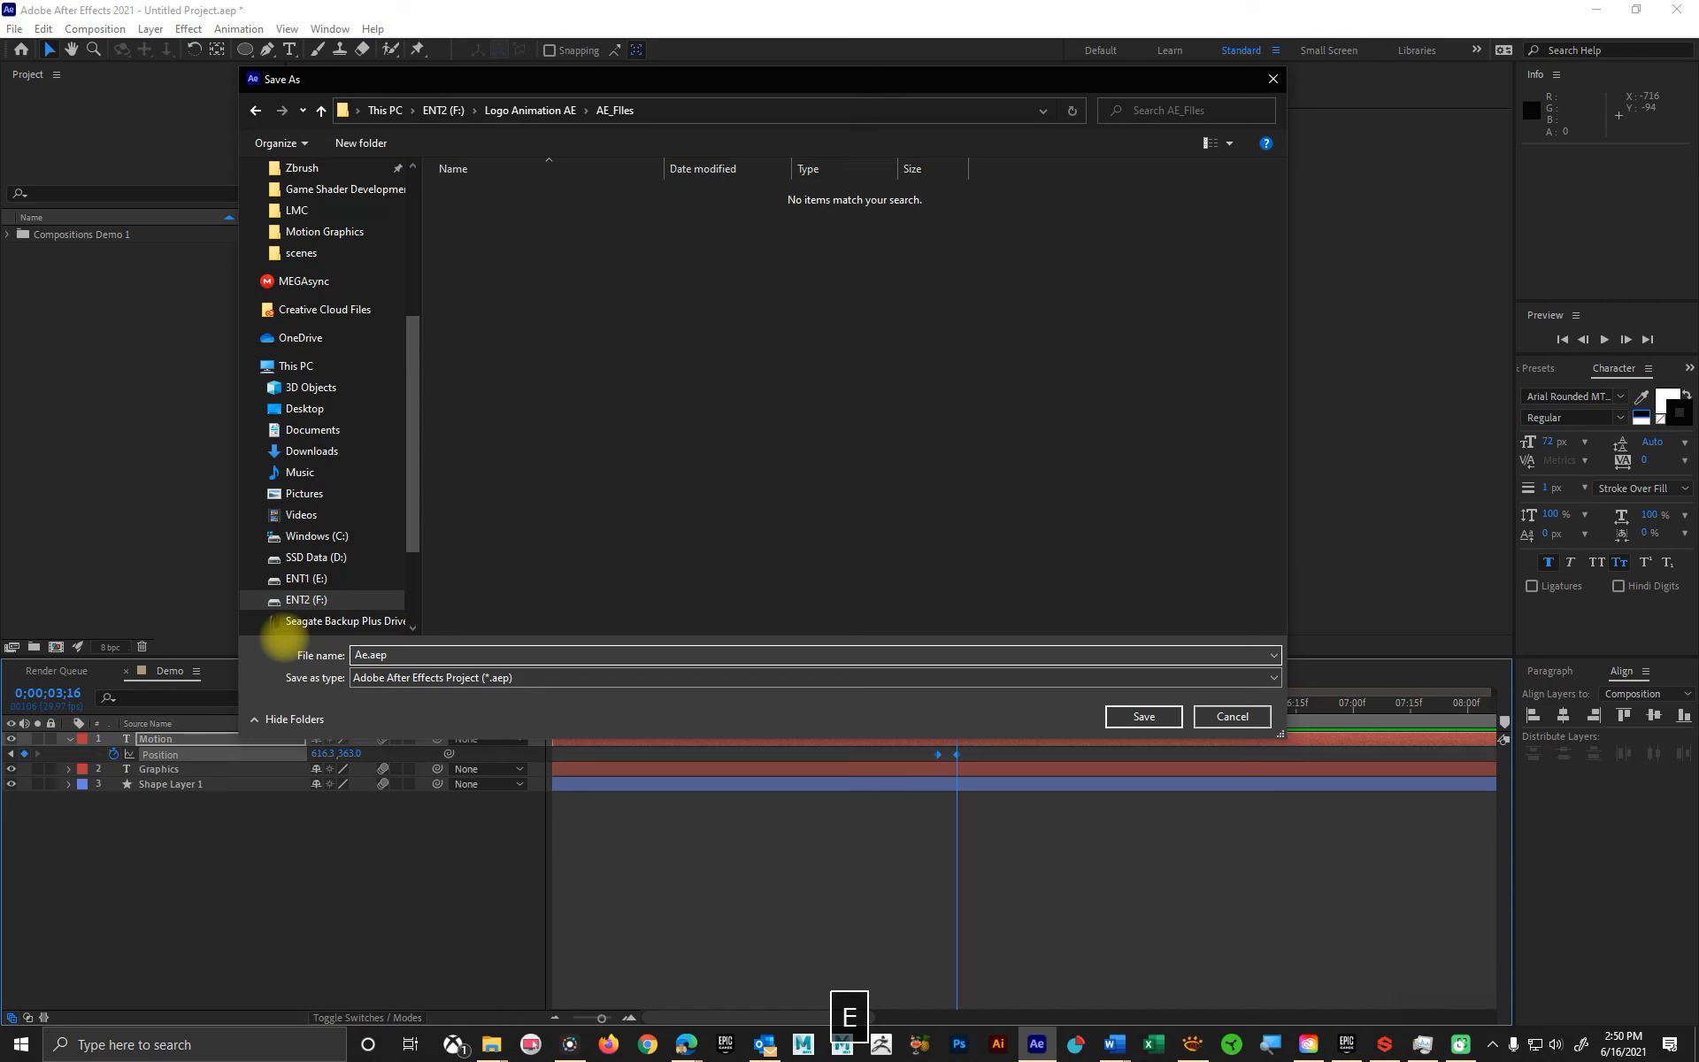
text(_Demo1_)
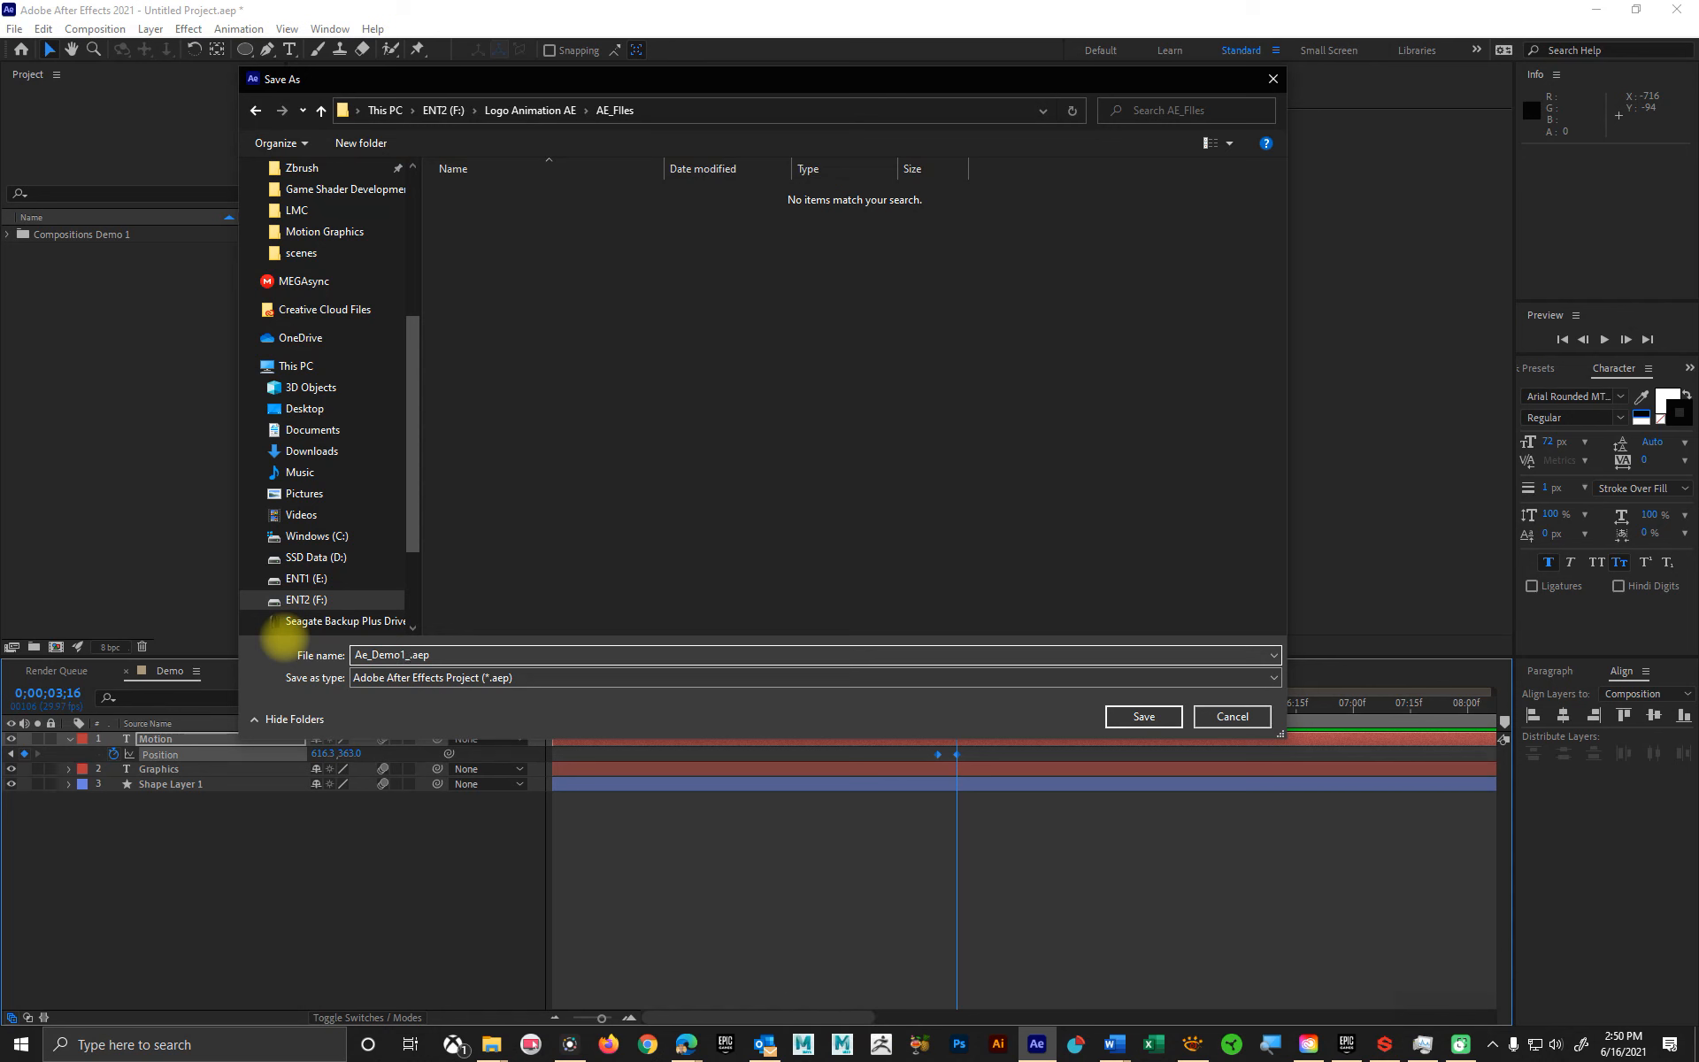
text(AnimTe)
text(xt)
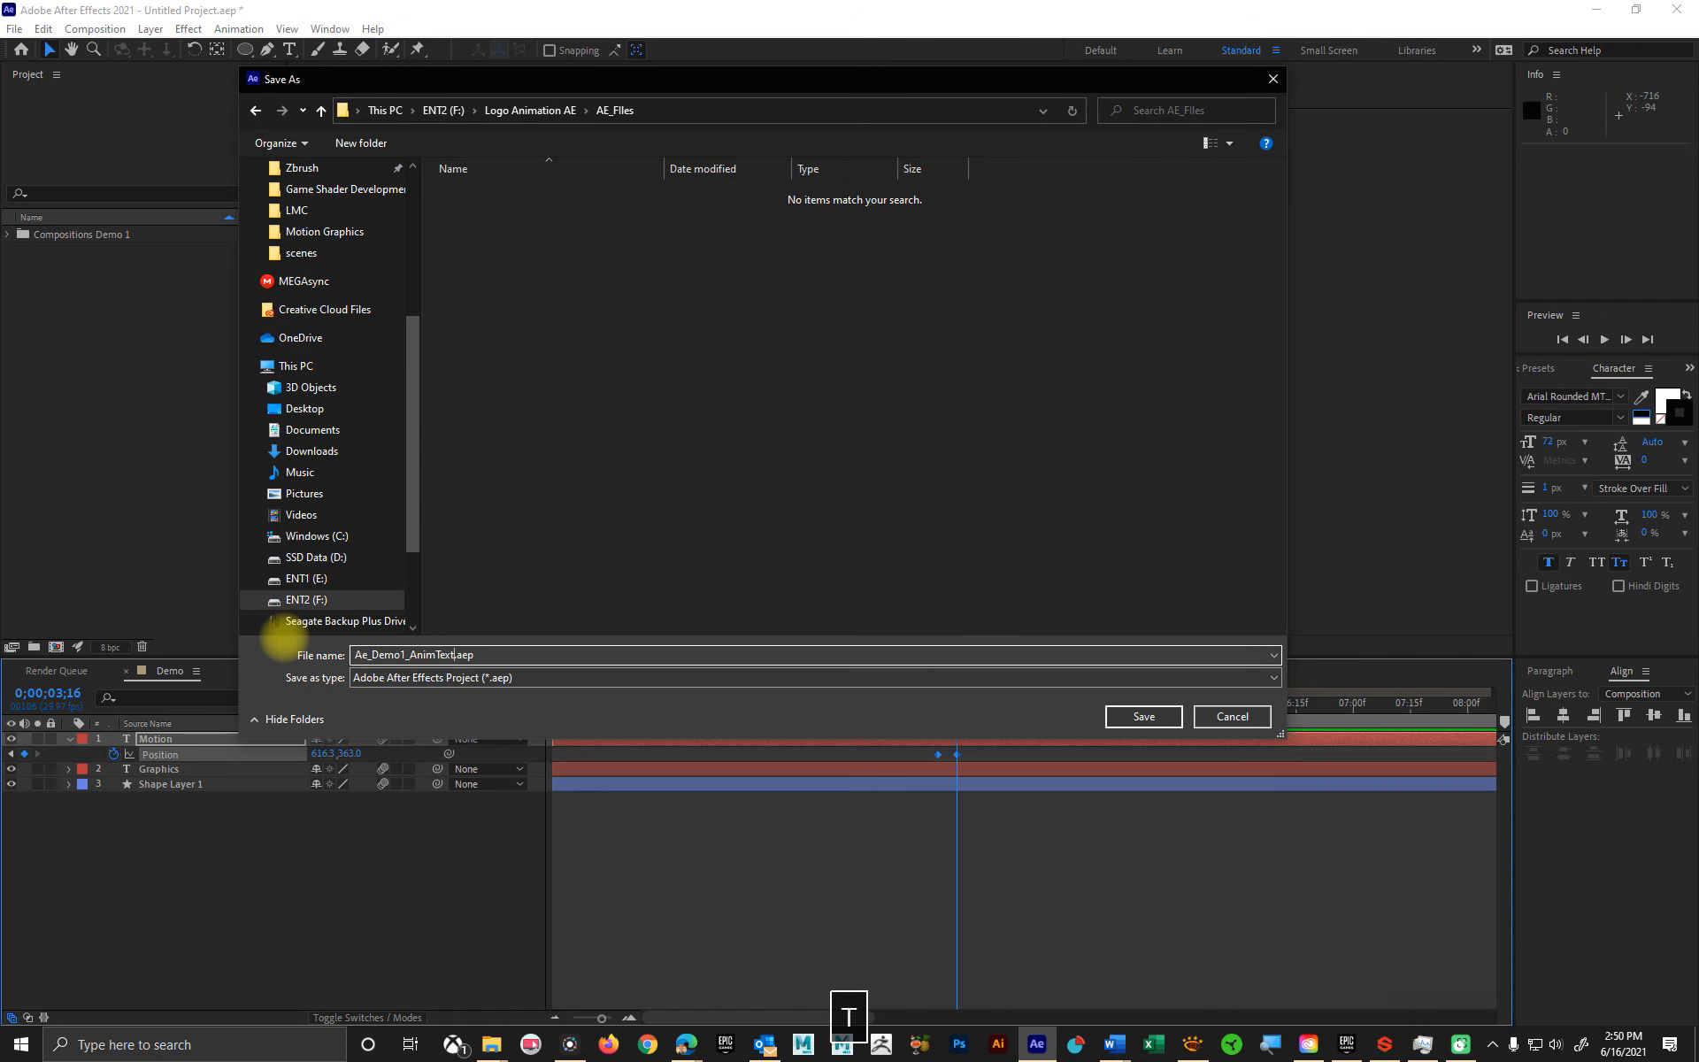
key(Return)
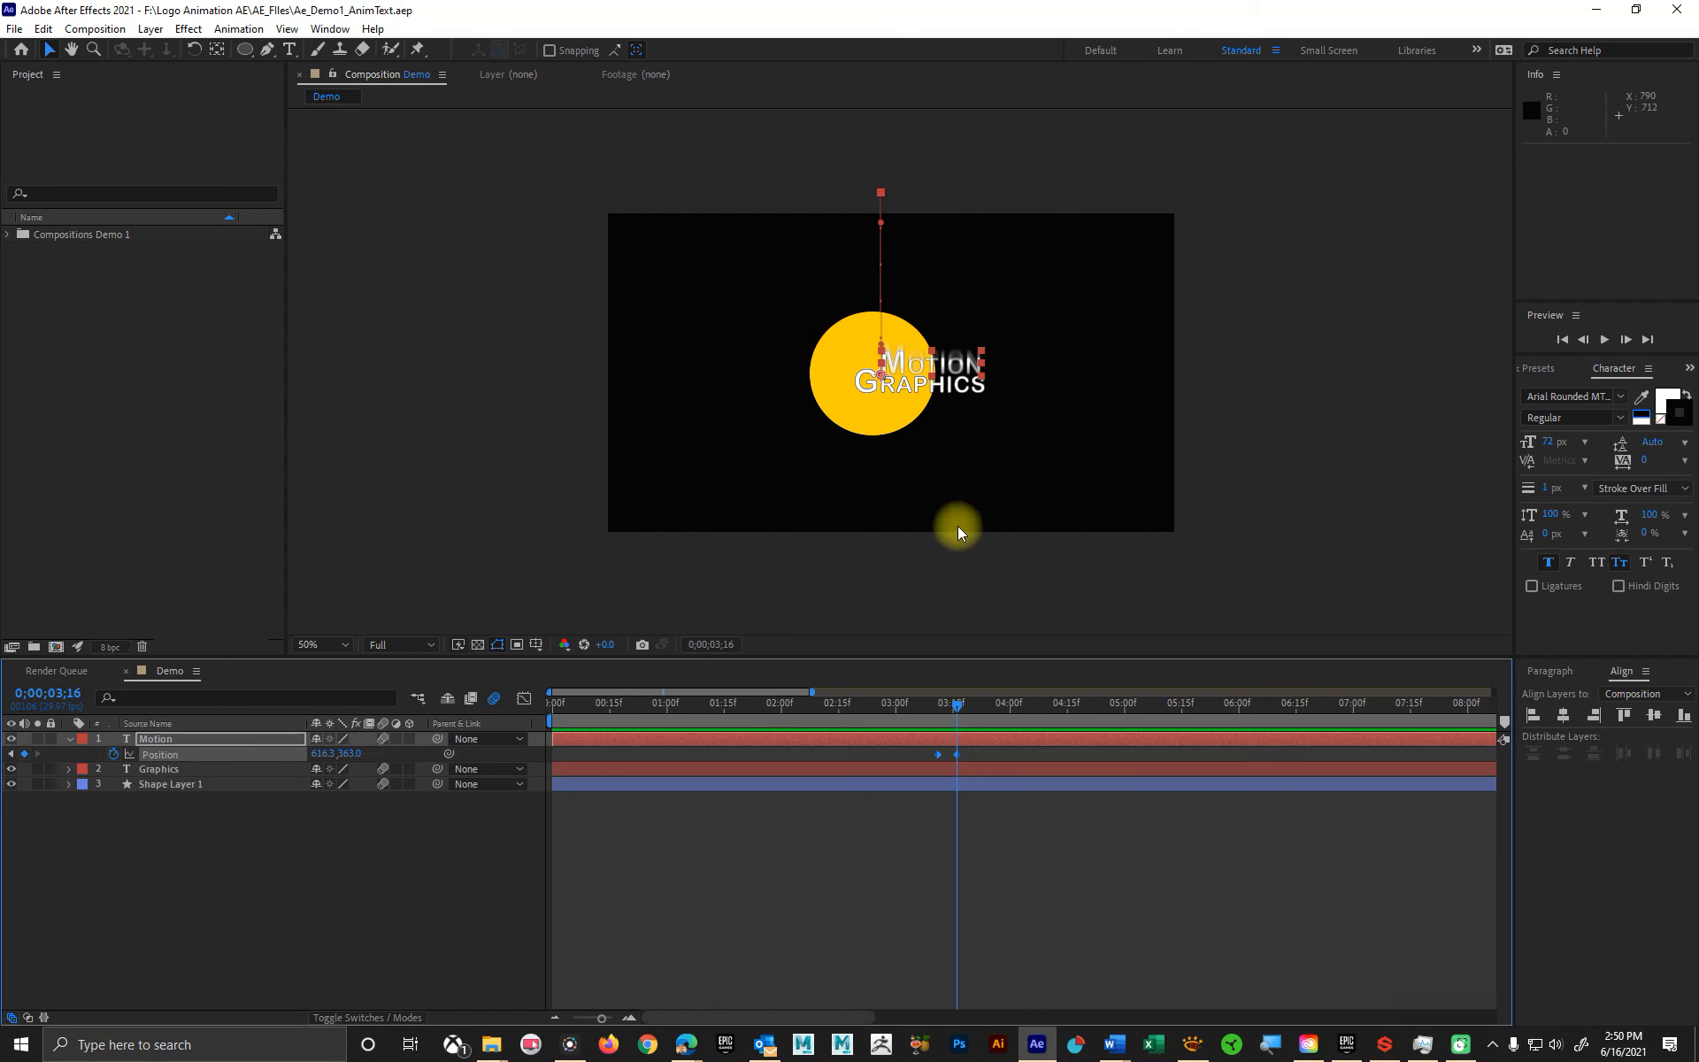
- Play the Demo composition from near its start through the Motion text's drop and stop at 0;00;05;06
drag(953, 702, 752, 704)
click(558, 702)
key(space)
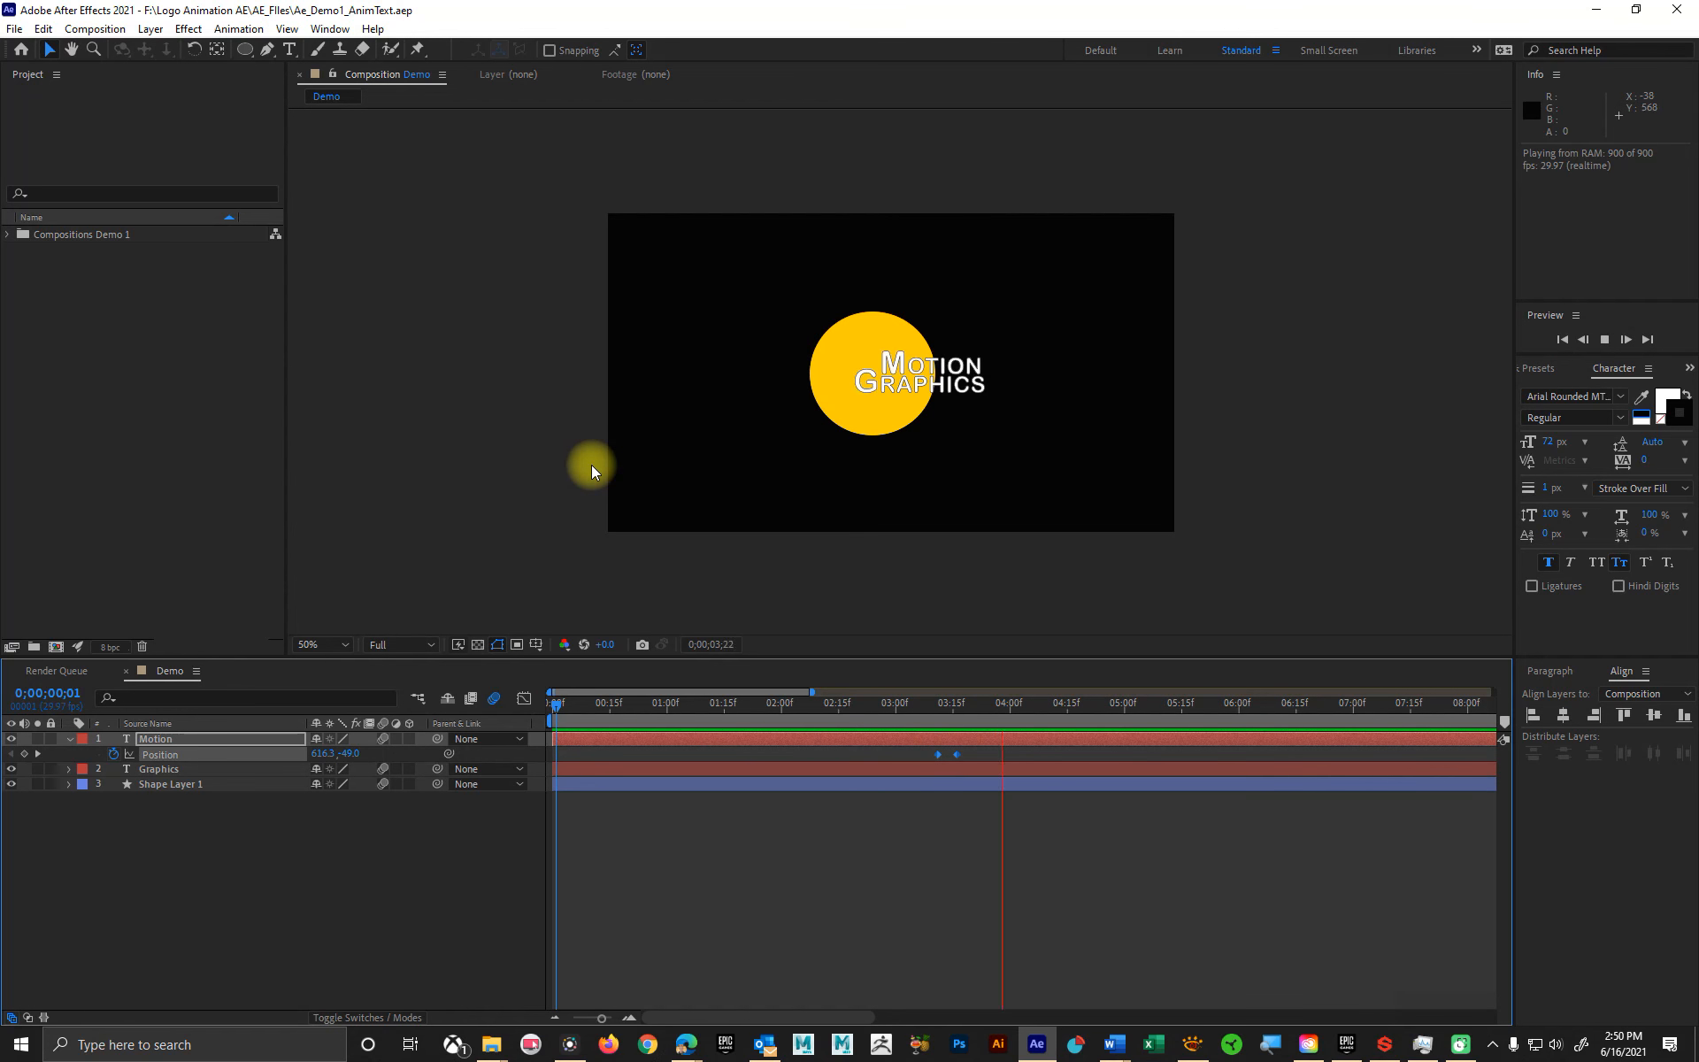
key(space)
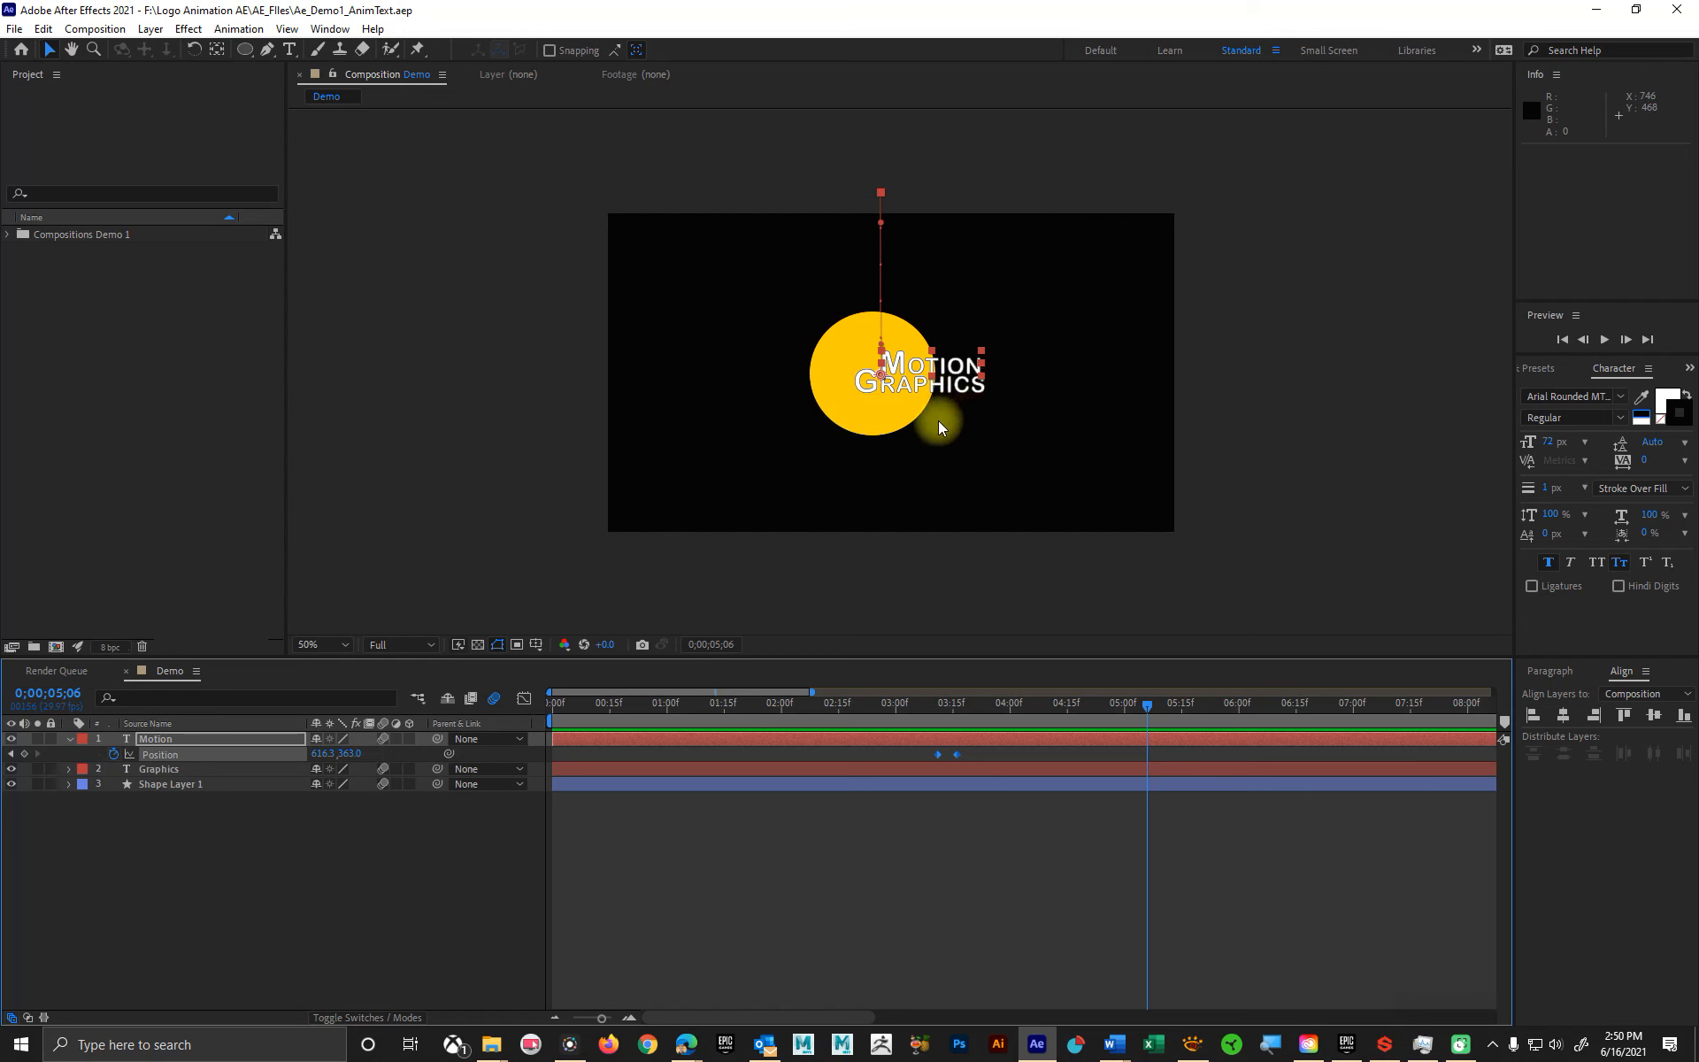
- Select the yellow circle's shape layer and inspect its motion path around the finished logo
scroll(910, 432, up, 2)
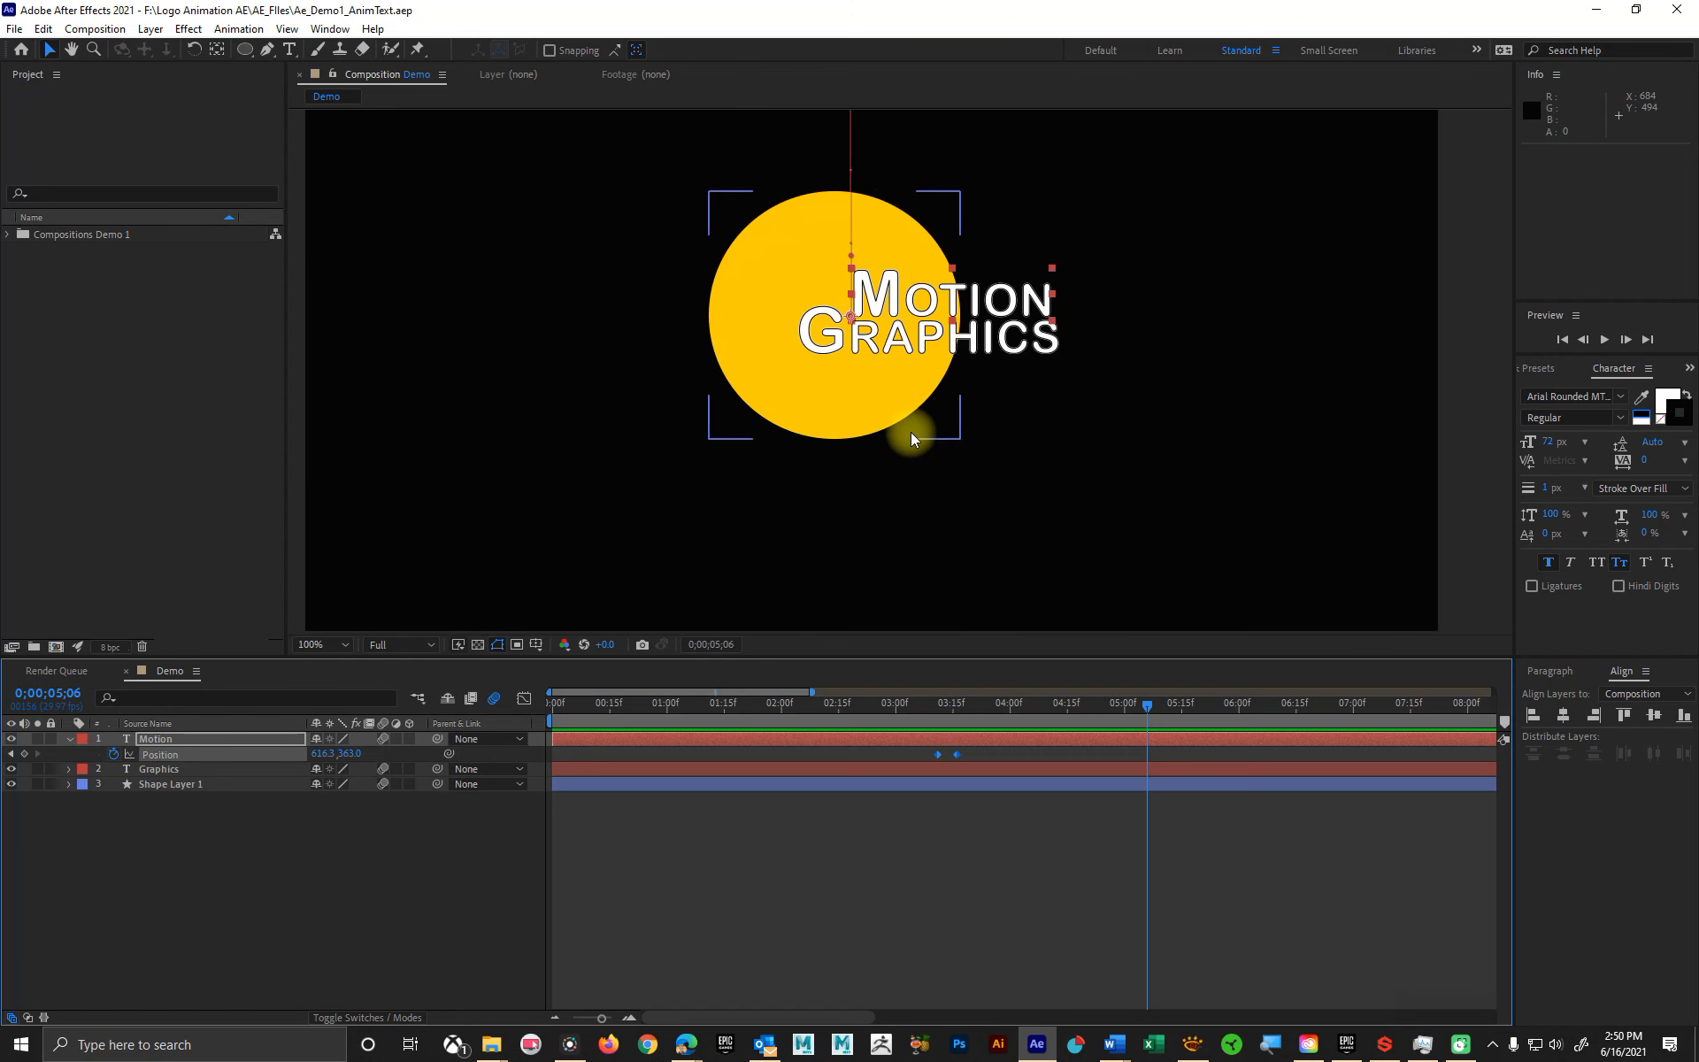
click(849, 428)
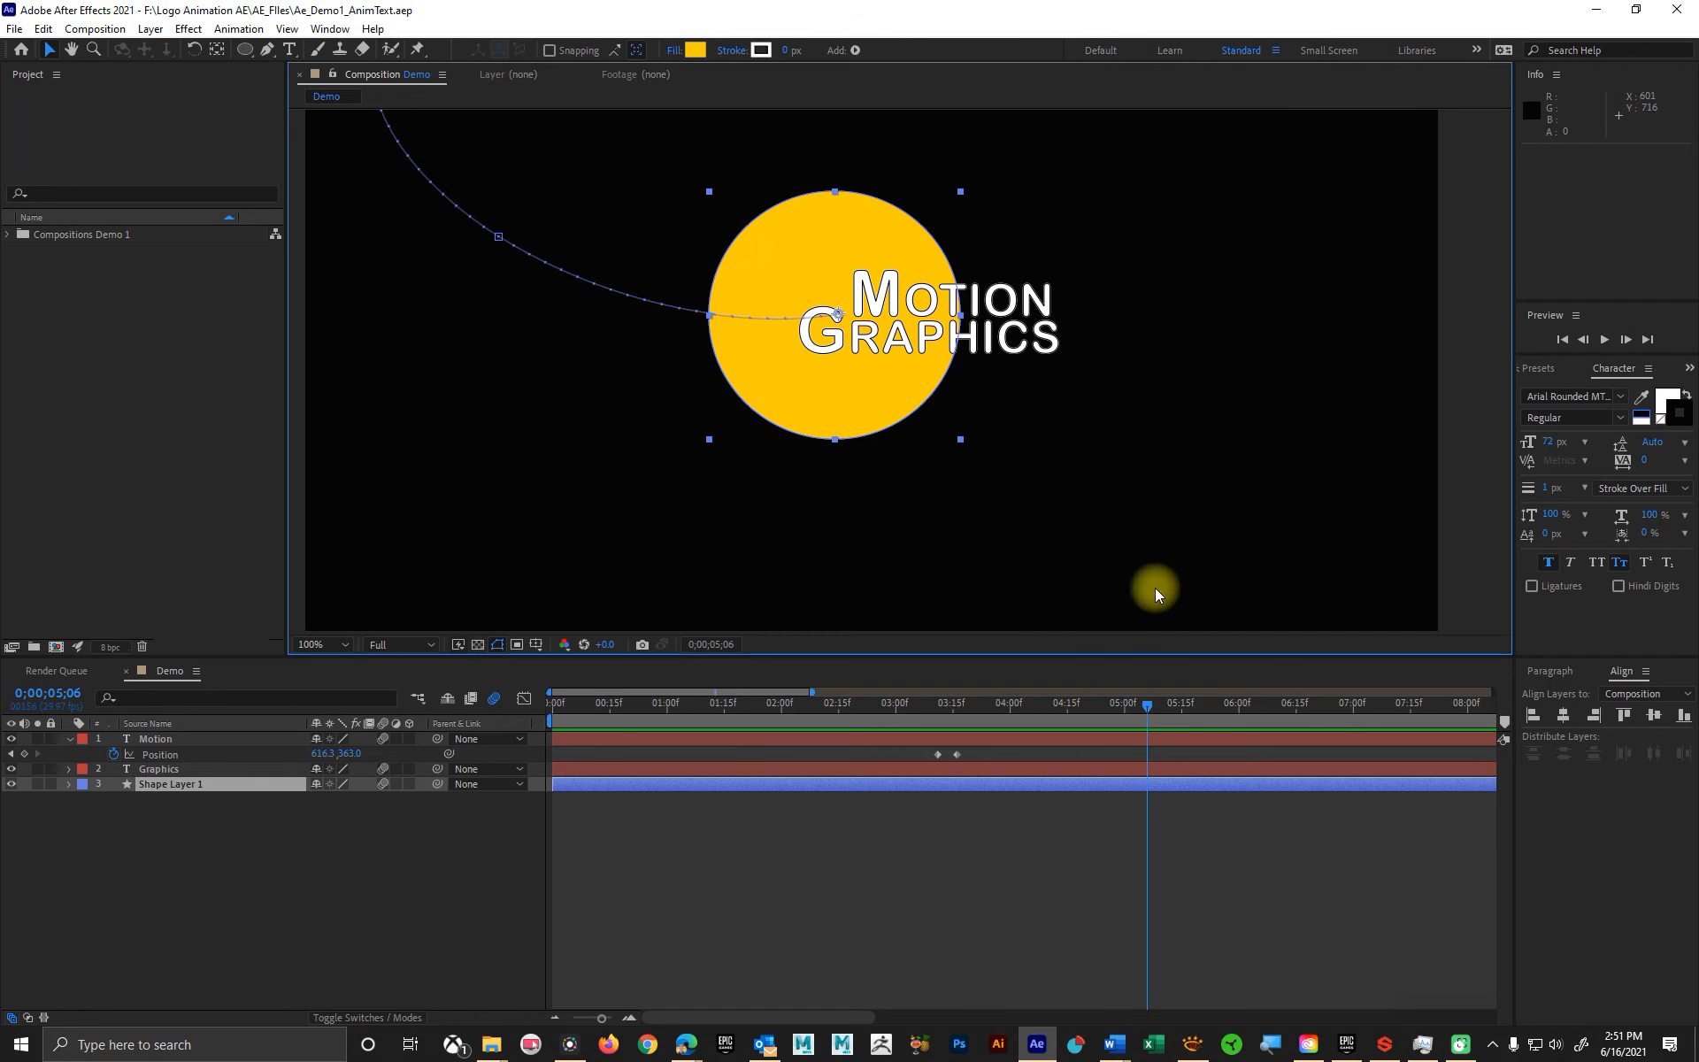
scroll(852, 487, down, 2)
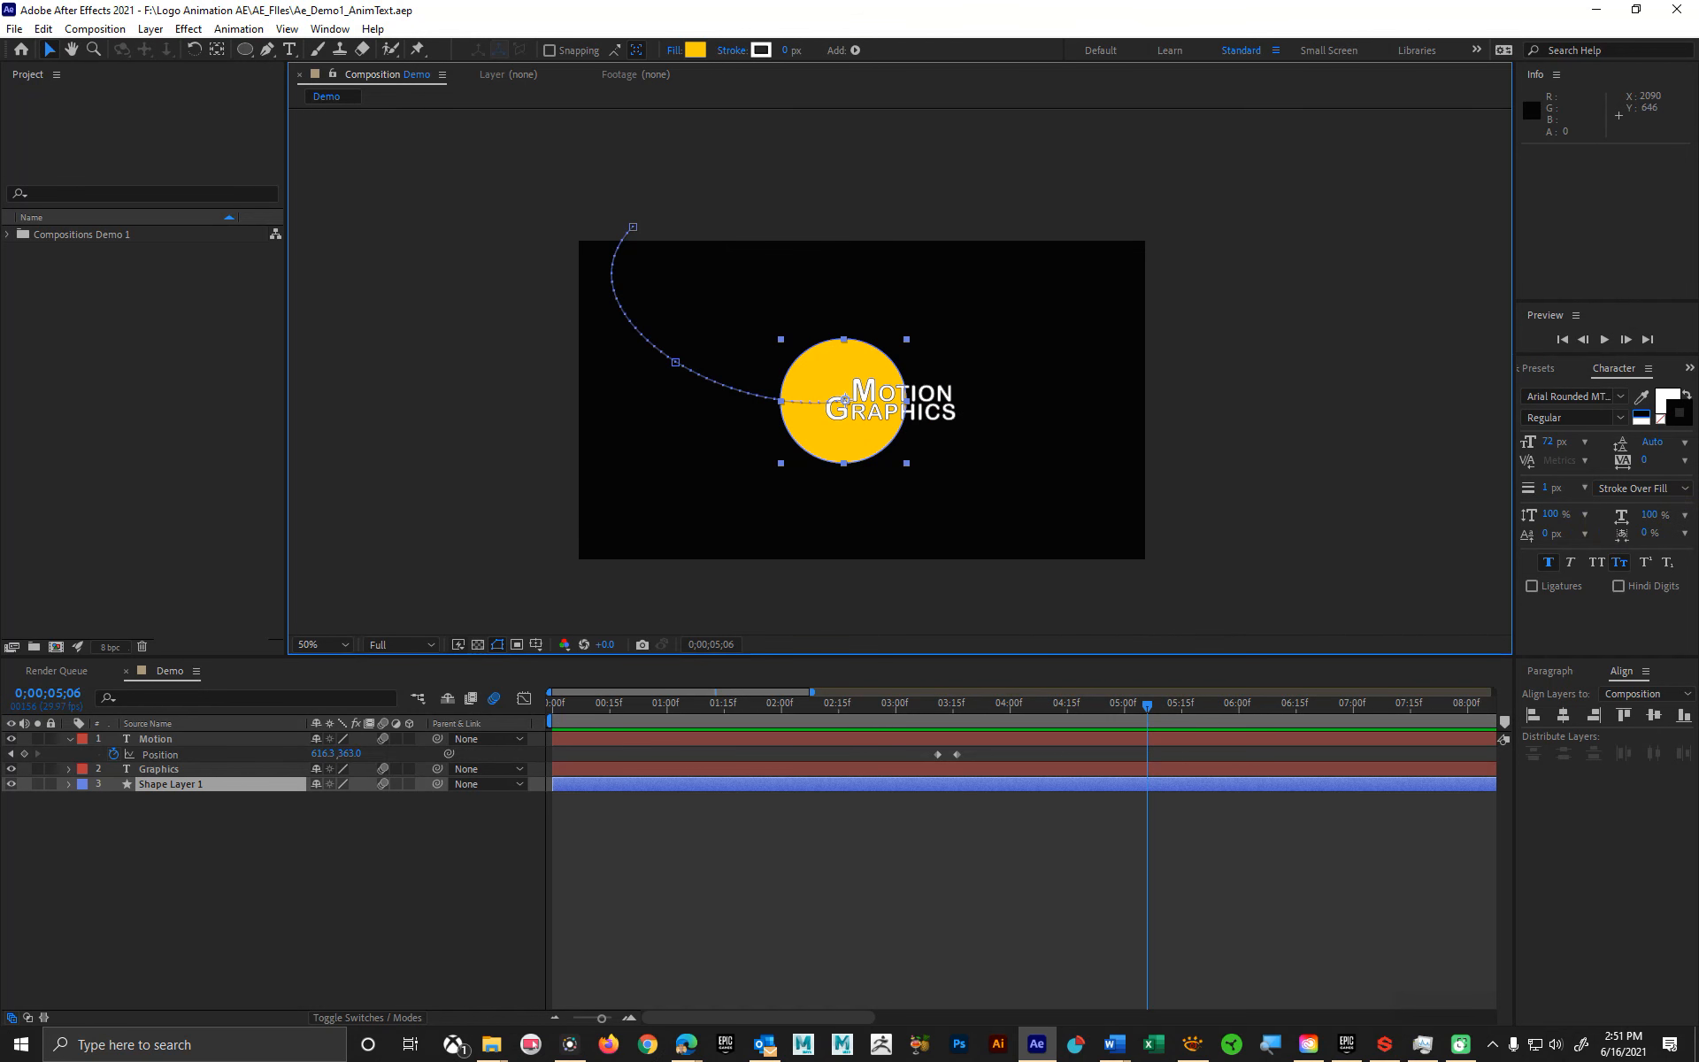